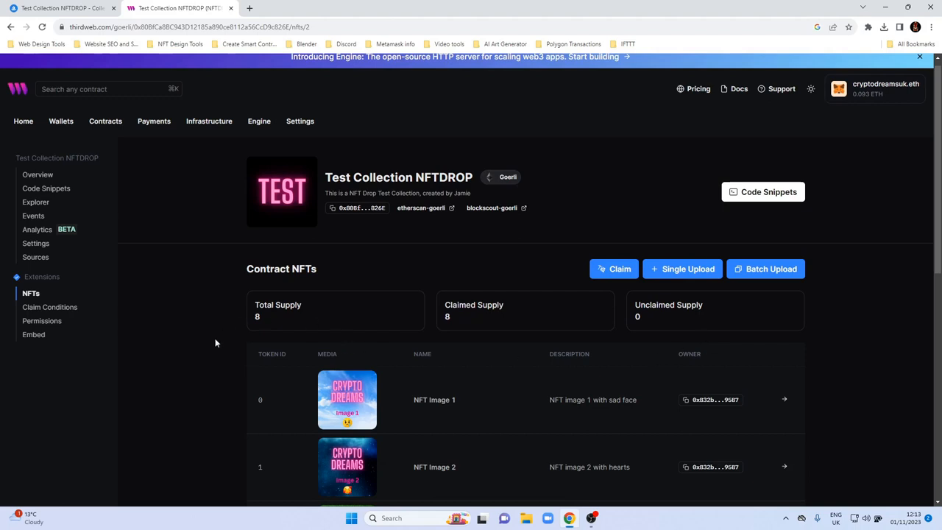
# Review the existing NFTs, supply figures and token details listed for Test Collection NFTDROP.
pyautogui.scroll(-1, 203, 379)
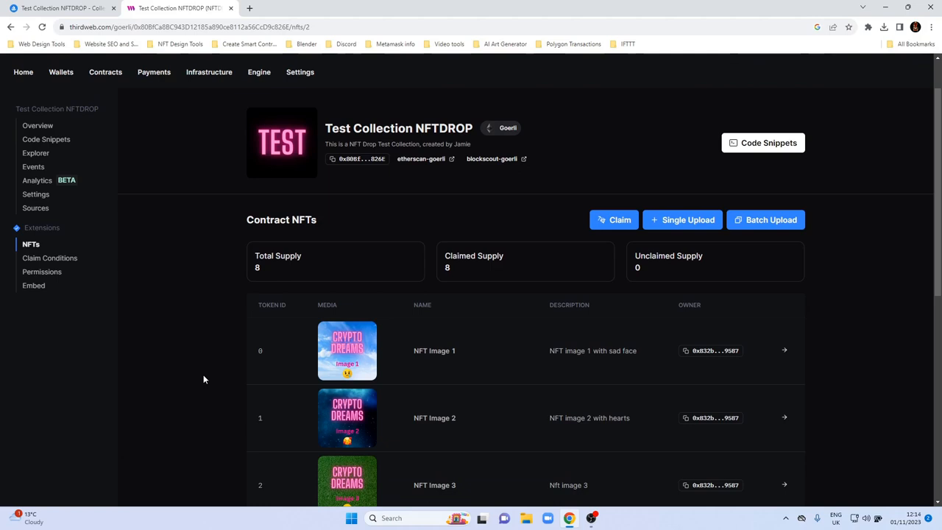
pyautogui.scroll(-2, 207, 378)
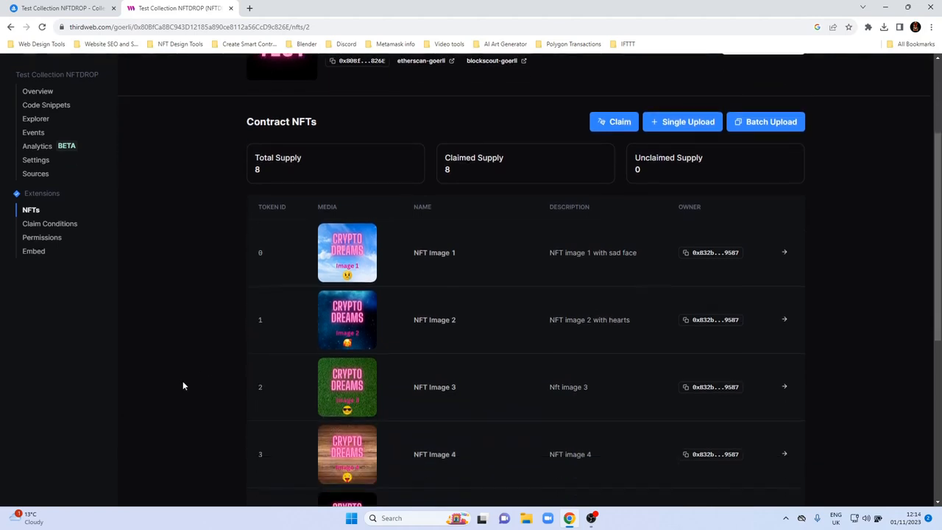
pyautogui.scroll(-3, 194, 346)
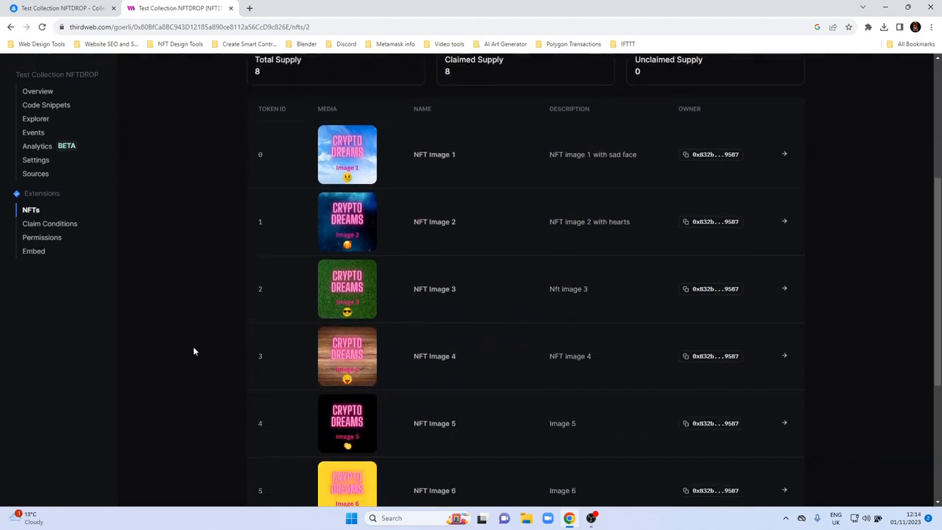
pyautogui.scroll(2, 193, 351)
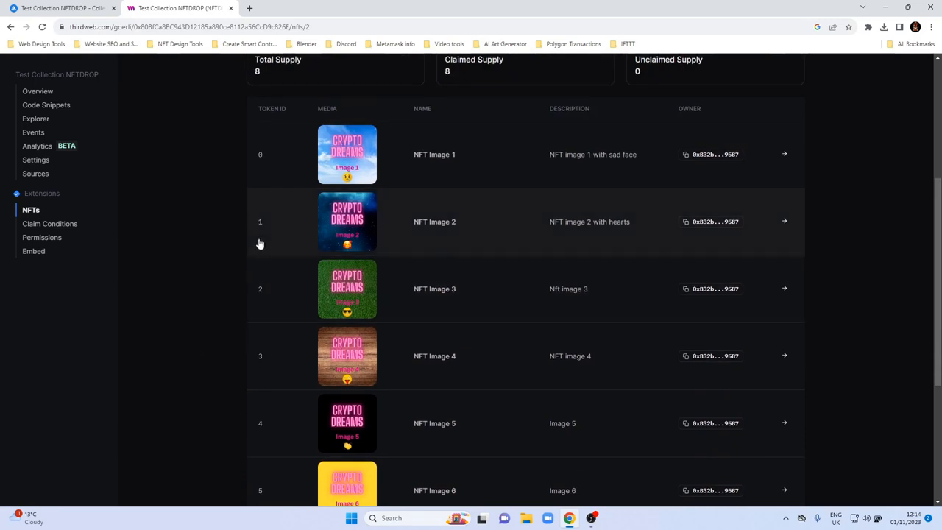
pyautogui.scroll(-4, 331, 317)
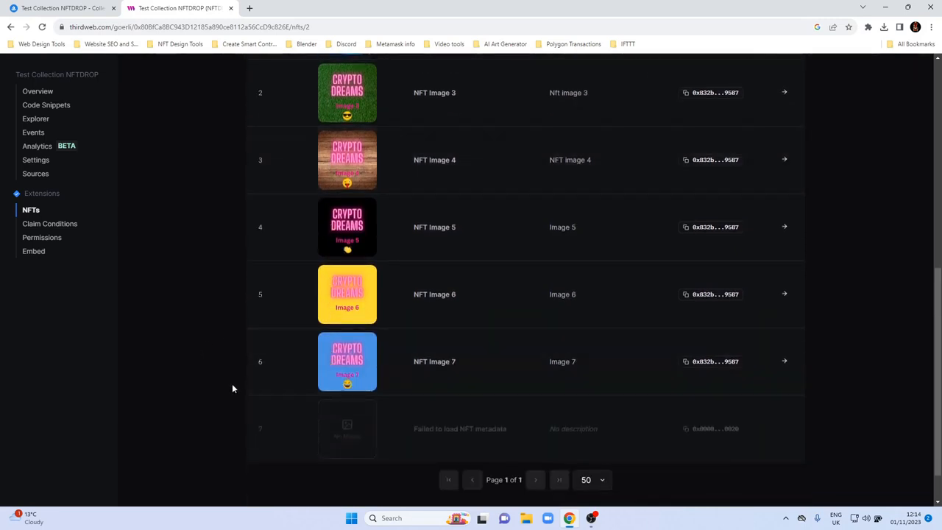
pyautogui.scroll(2, 234, 385)
pyautogui.scroll(3, 237, 383)
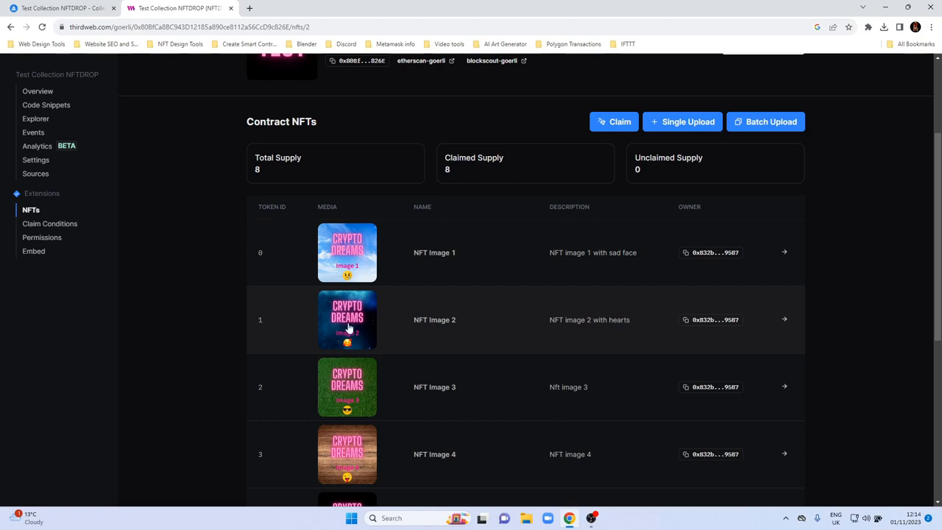
pyautogui.scroll(2, 644, 228)
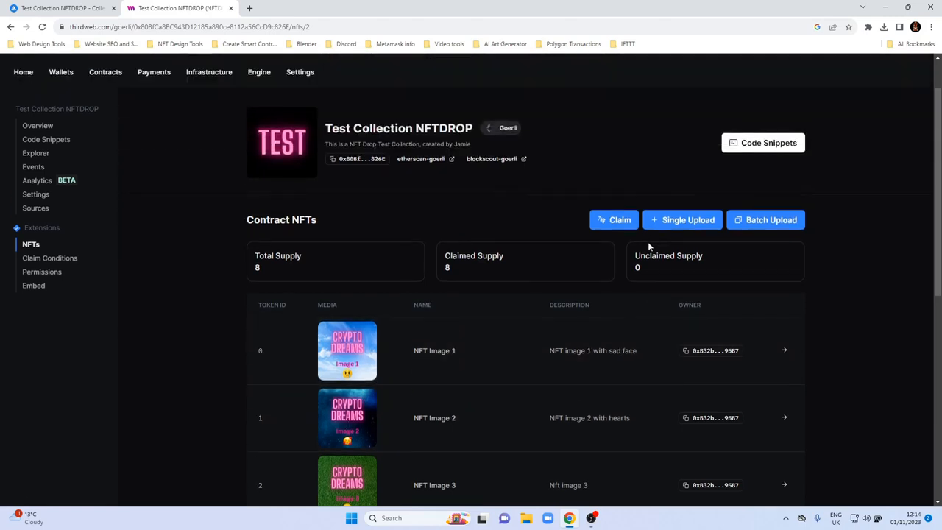
# Download the example.json metadata template from the batch upload form and open it in Notepad.
pyautogui.click(758, 221)
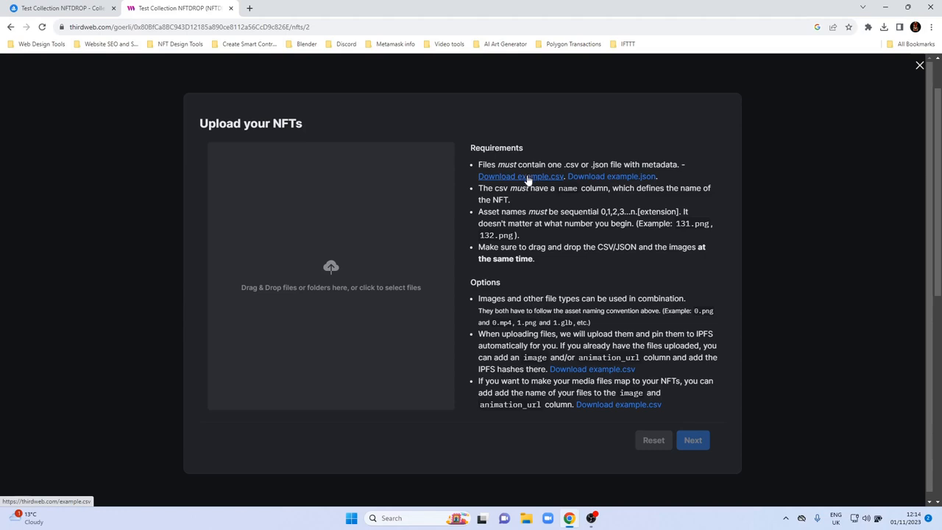
pyautogui.click(615, 181)
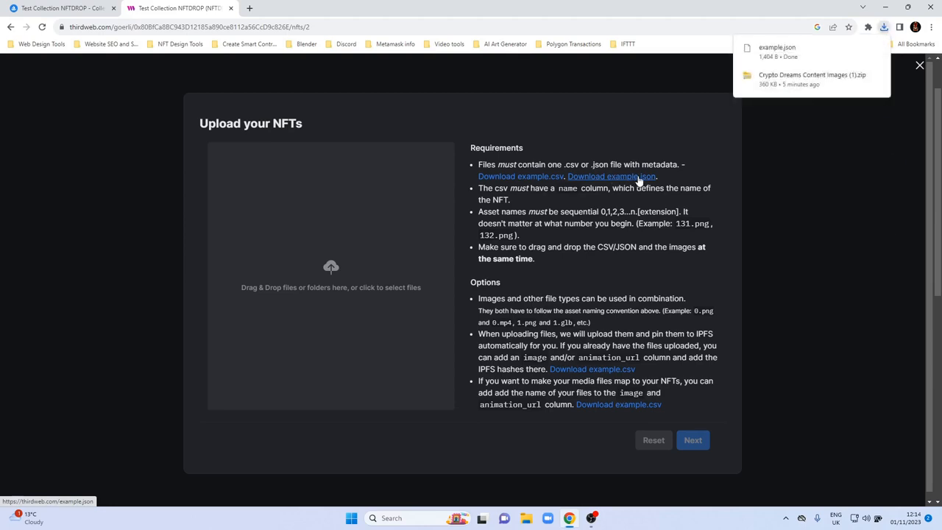
pyautogui.click(795, 53)
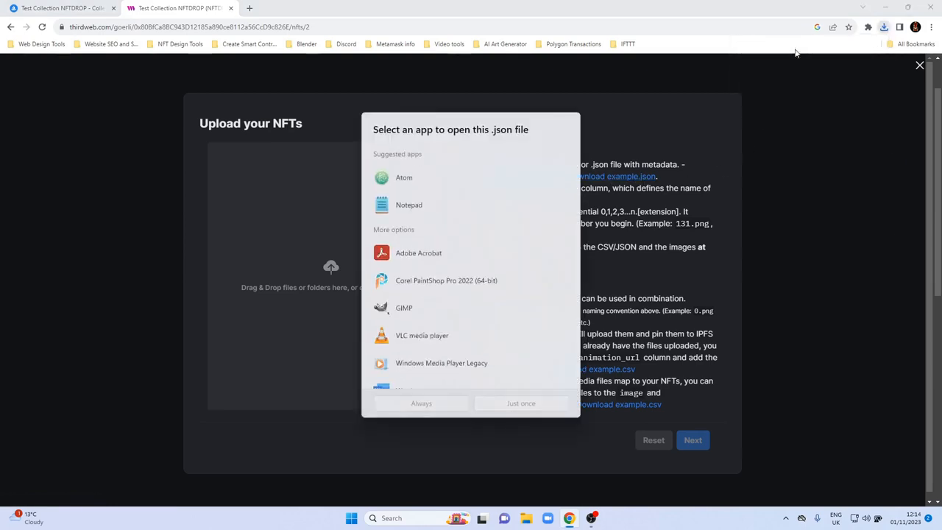
pyautogui.click(426, 204)
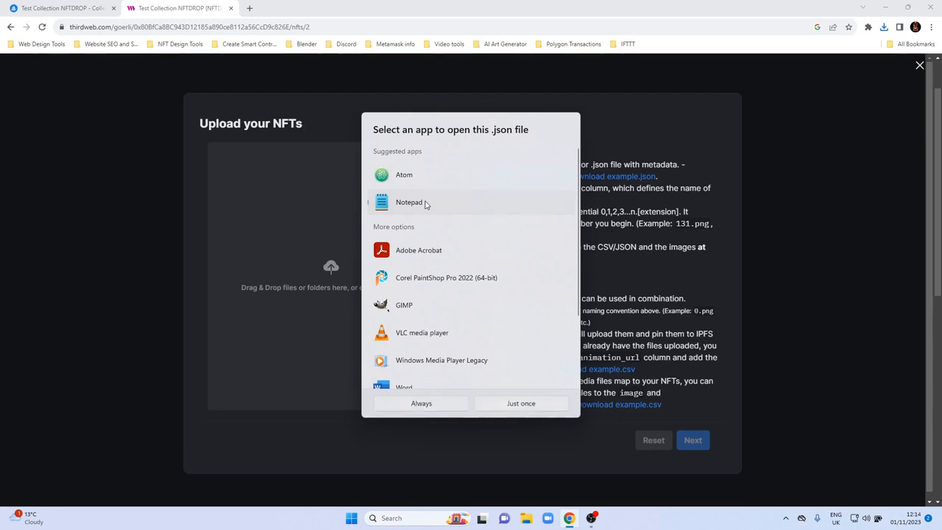
pyautogui.click(496, 407)
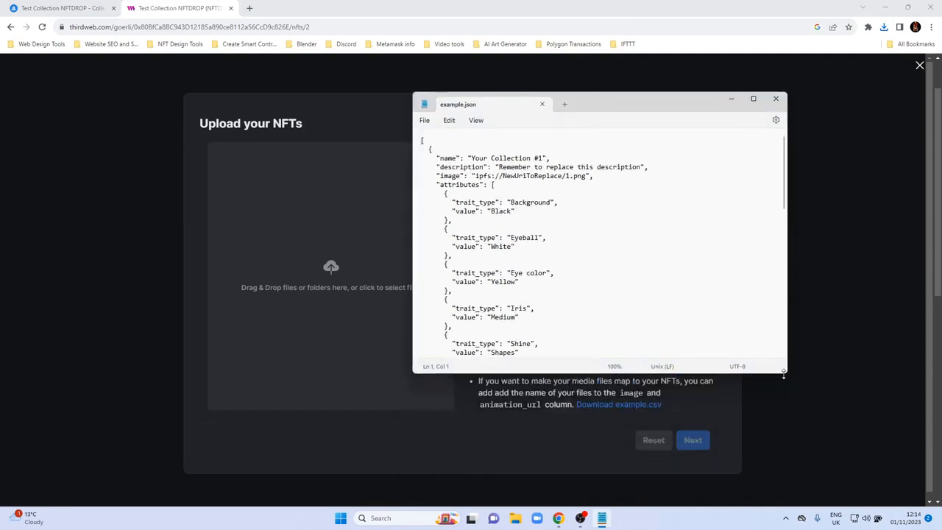
# Enlarge the example.json window and examine the first entry's name, description, image line and attributes.
pyautogui.moveTo(786, 374); pyautogui.dragTo(843, 467)
pyautogui.moveTo(641, 110); pyautogui.dragTo(598, 107)
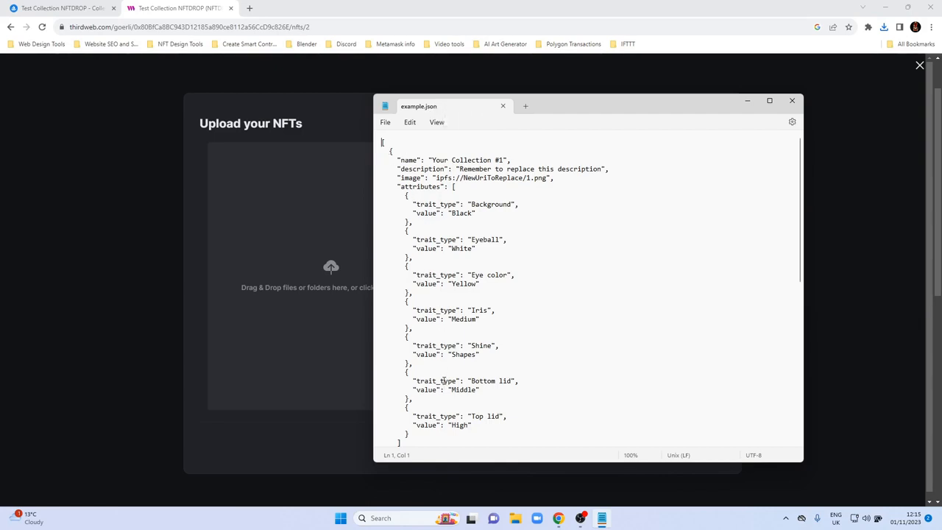
pyautogui.scroll(-13, 443, 380)
pyautogui.scroll(8, 445, 387)
pyautogui.scroll(4, 445, 387)
pyautogui.scroll(-3, 482, 235)
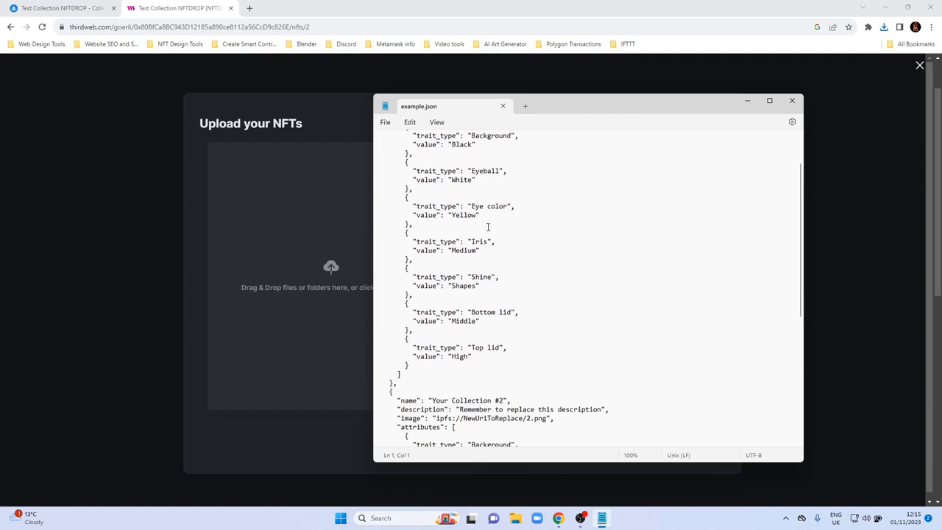
pyautogui.scroll(2, 397, 162)
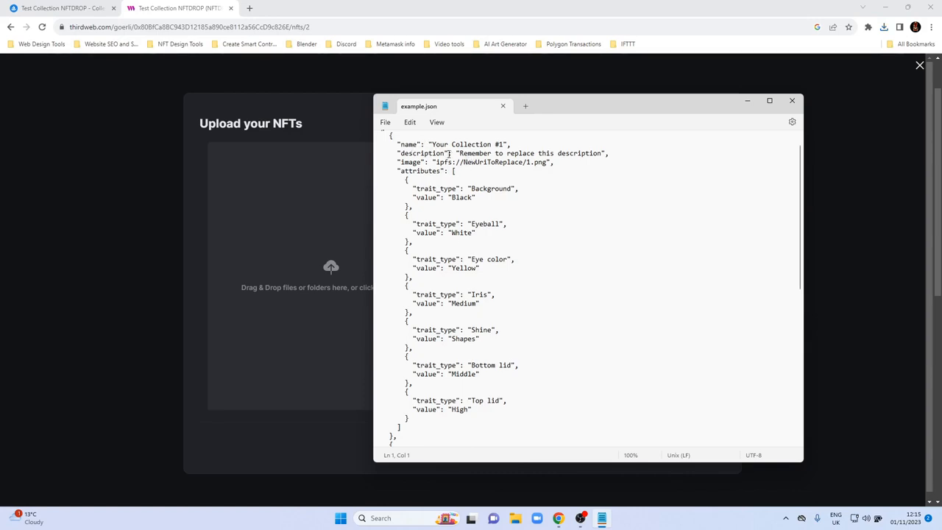
pyautogui.moveTo(403, 162); pyautogui.dragTo(556, 165)
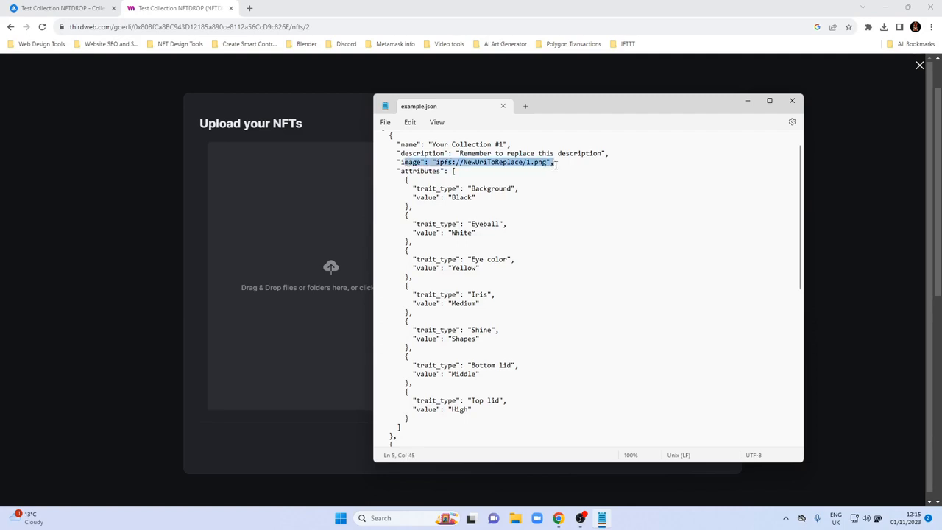
pyautogui.click(491, 162)
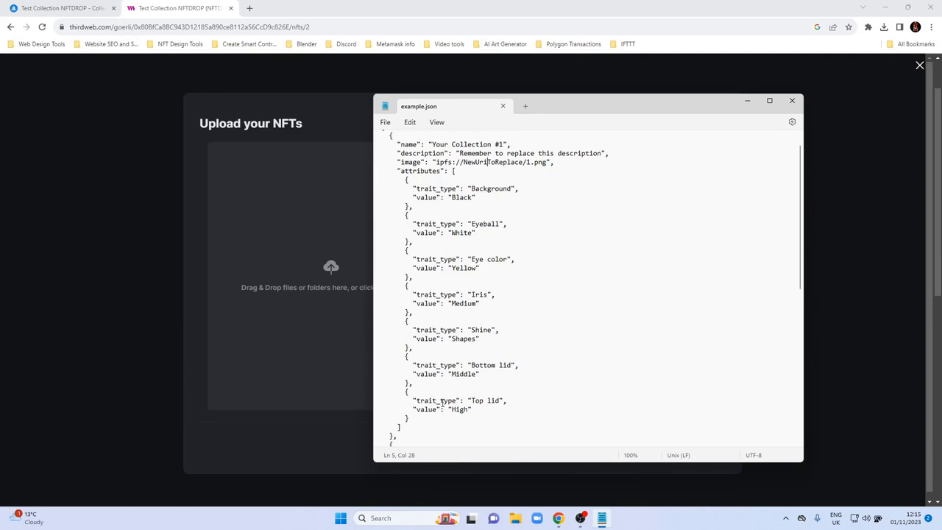
# Compare the trait types and values of the first and second collection entries in example.json.
pyautogui.scroll(-2, 443, 403)
pyautogui.scroll(1, 520, 344)
pyautogui.scroll(1, 520, 343)
pyautogui.scroll(-4, 488, 154)
pyautogui.scroll(-5, 406, 310)
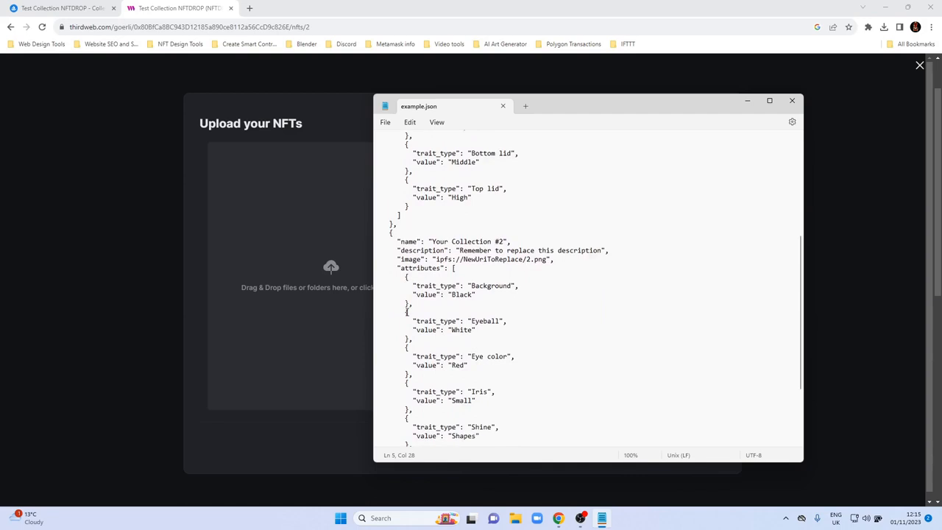
pyautogui.scroll(-2, 457, 380)
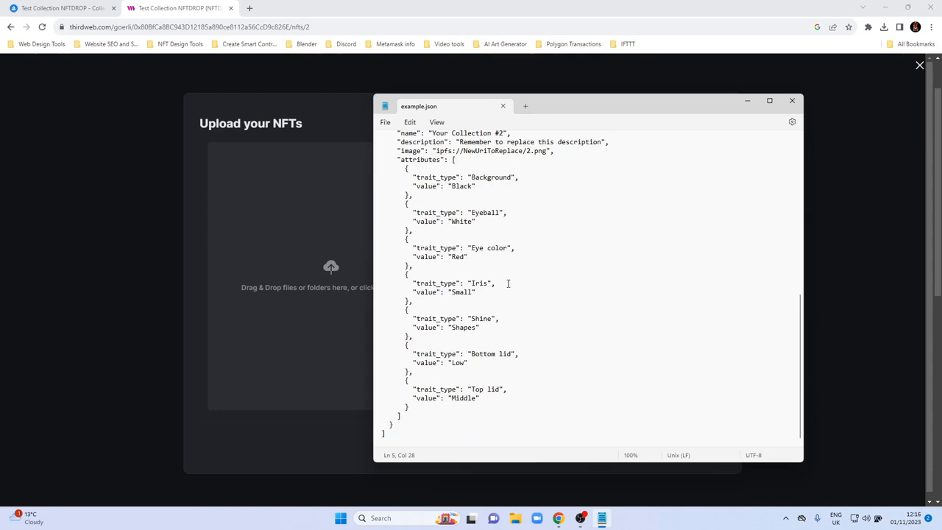
pyautogui.scroll(4, 458, 302)
pyautogui.scroll(-3, 457, 301)
pyautogui.scroll(-1, 456, 301)
pyautogui.scroll(5, 462, 292)
pyautogui.scroll(3, 464, 329)
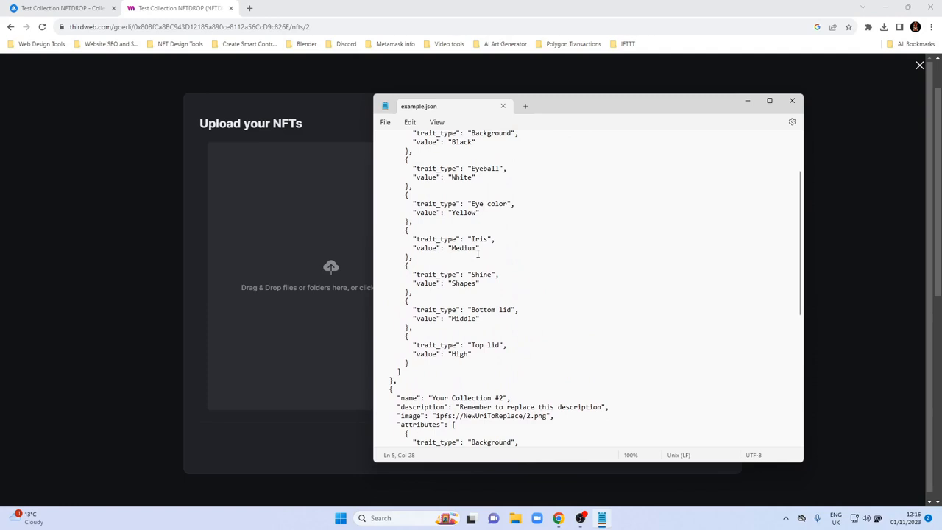
pyautogui.scroll(2, 476, 337)
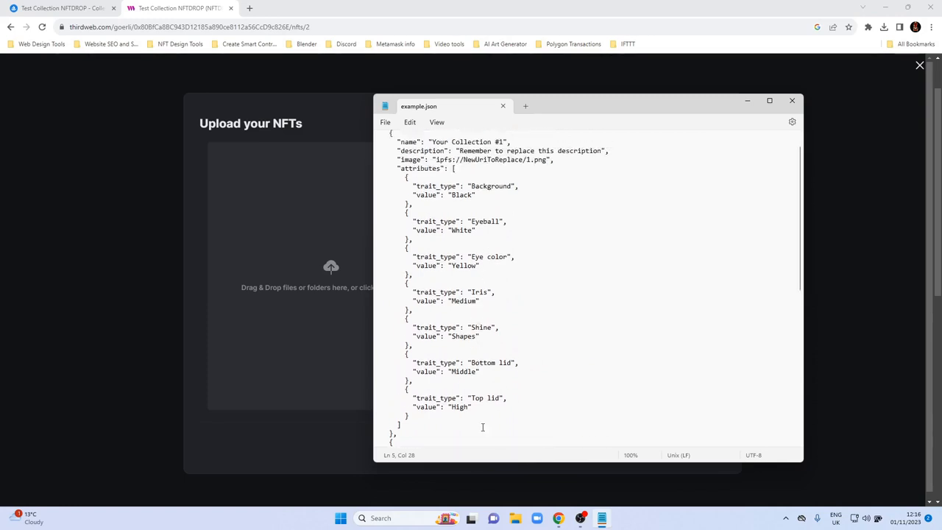
pyautogui.scroll(-11, 483, 424)
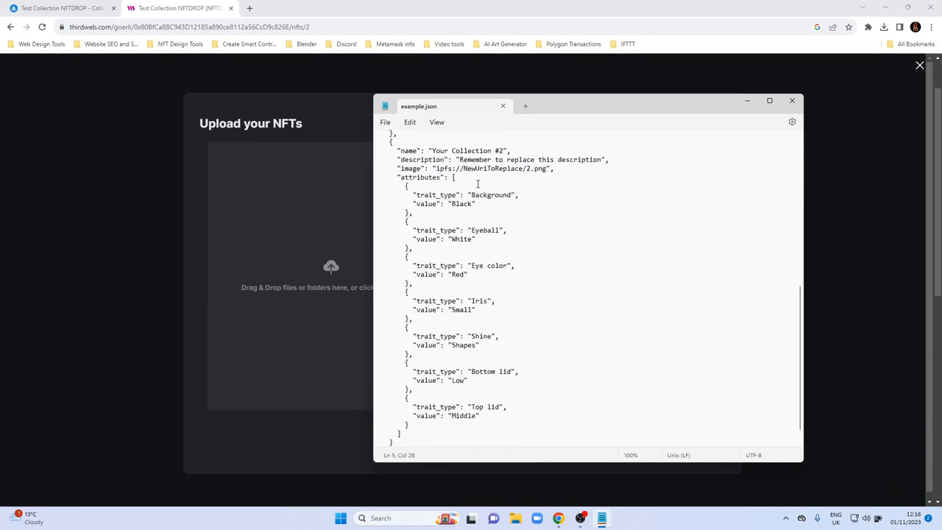
pyautogui.scroll(7, 484, 372)
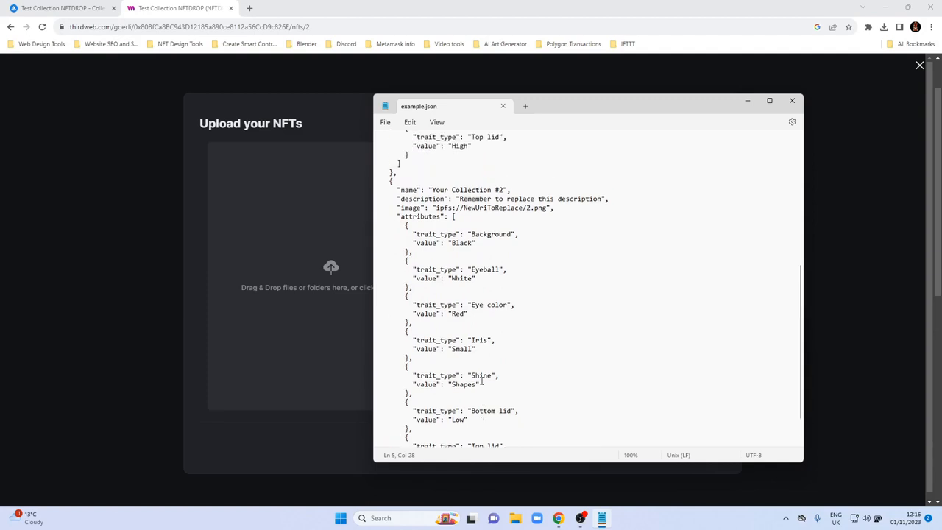
# Save a copy of example.json into the Test NFT Collection folder on the Desktop and close Notepad.
pyautogui.click(385, 123)
pyautogui.click(399, 204)
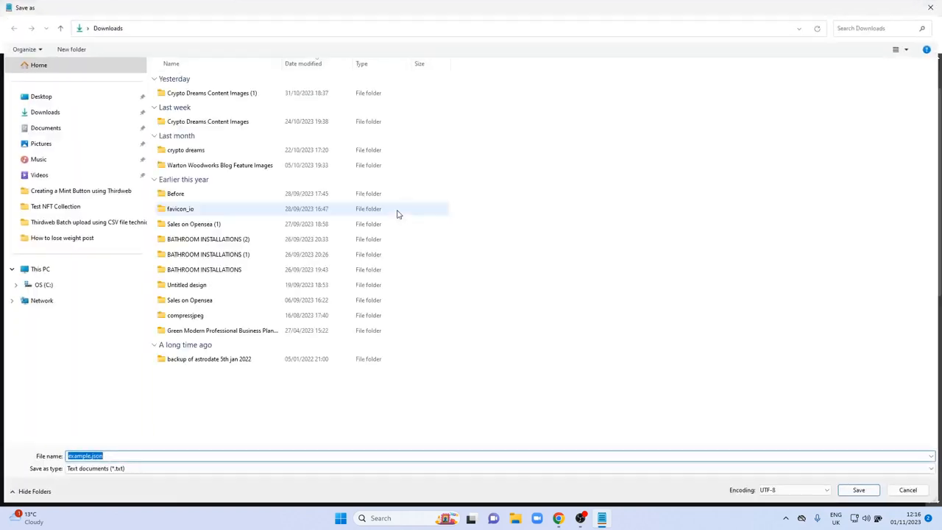
pyautogui.click(41, 96)
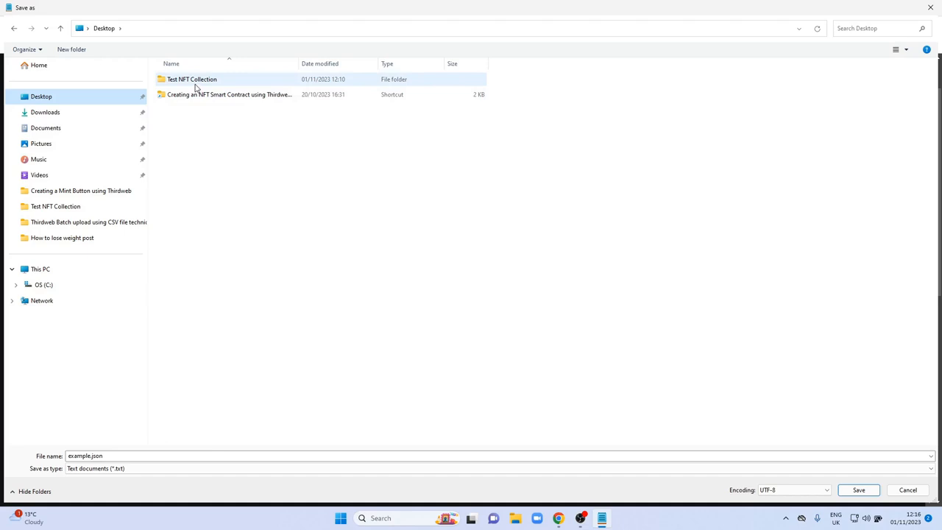
pyautogui.doubleClick(195, 88)
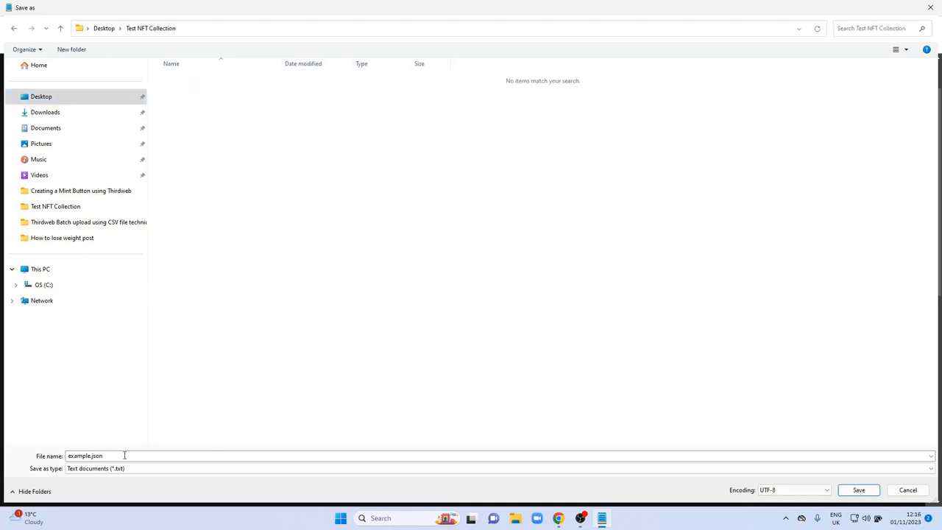
pyautogui.click(858, 489)
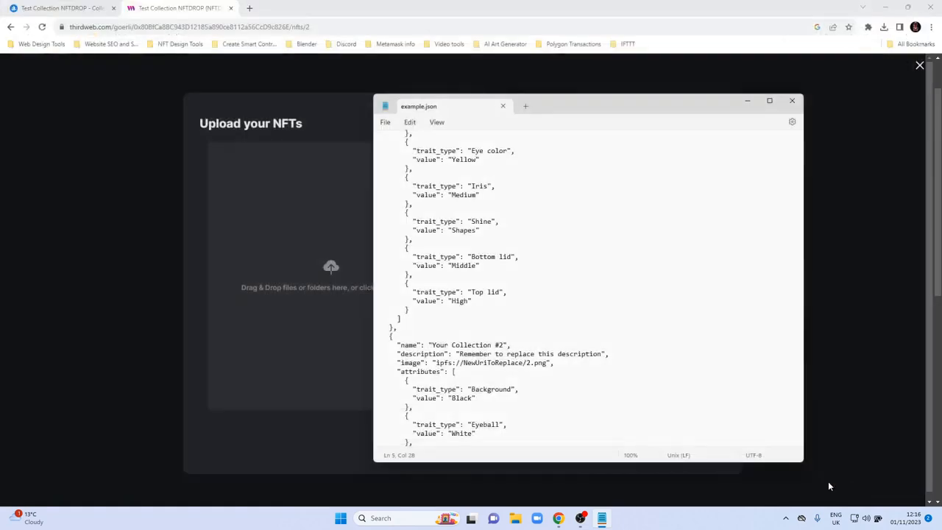
pyautogui.click(792, 100)
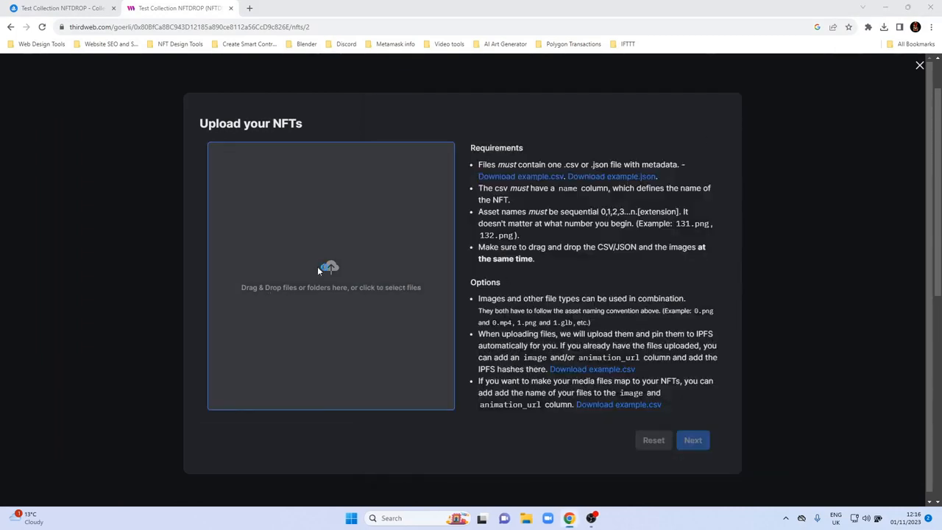
# Load images 11 and 12 together with example.json from the Test NFT Collection folder into the batch upload.
pyautogui.click(318, 269)
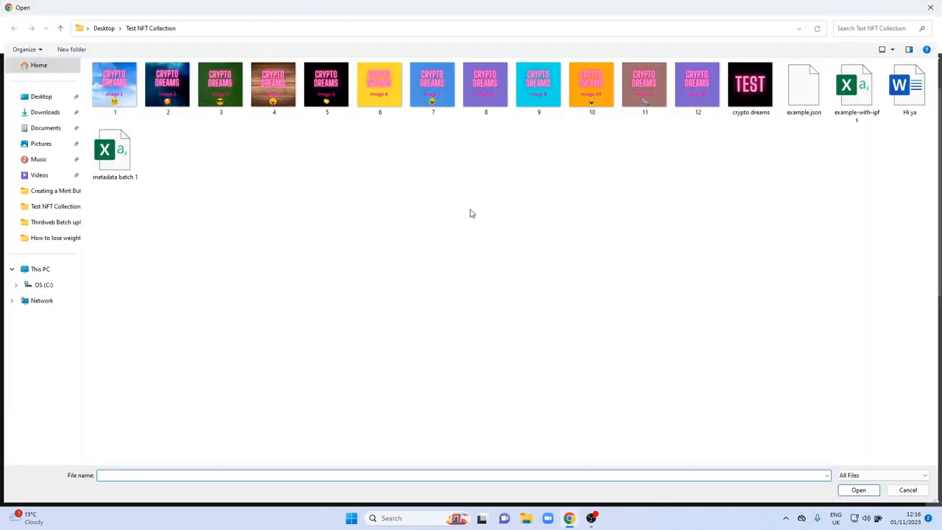
pyautogui.click(692, 99)
pyautogui.keyDown('ctrl'); pyautogui.click(648, 94); pyautogui.keyUp('ctrl')
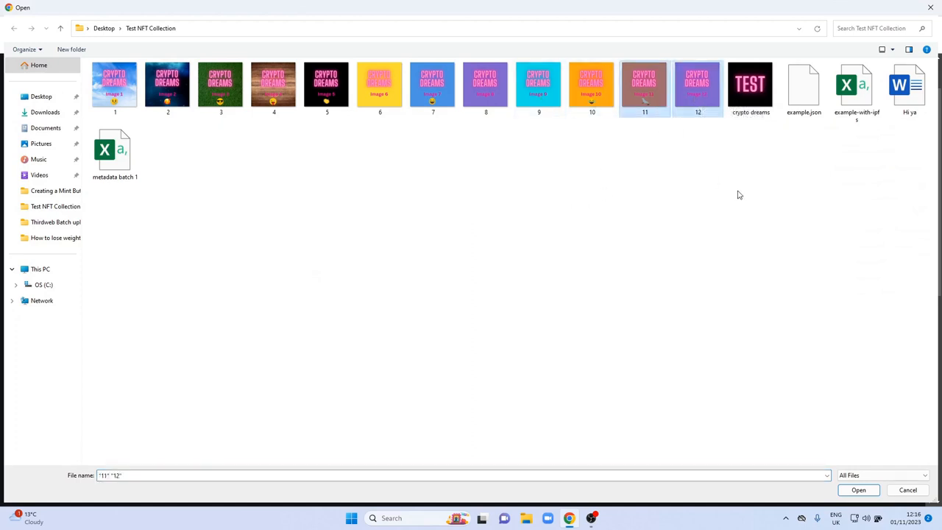
pyautogui.keyDown('ctrl'); pyautogui.click(799, 96); pyautogui.keyUp('ctrl')
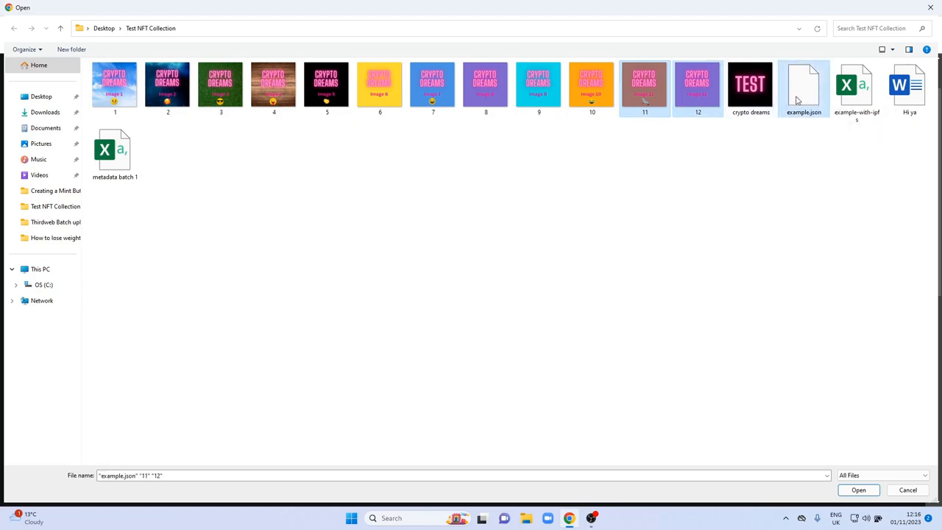
pyautogui.click(859, 490)
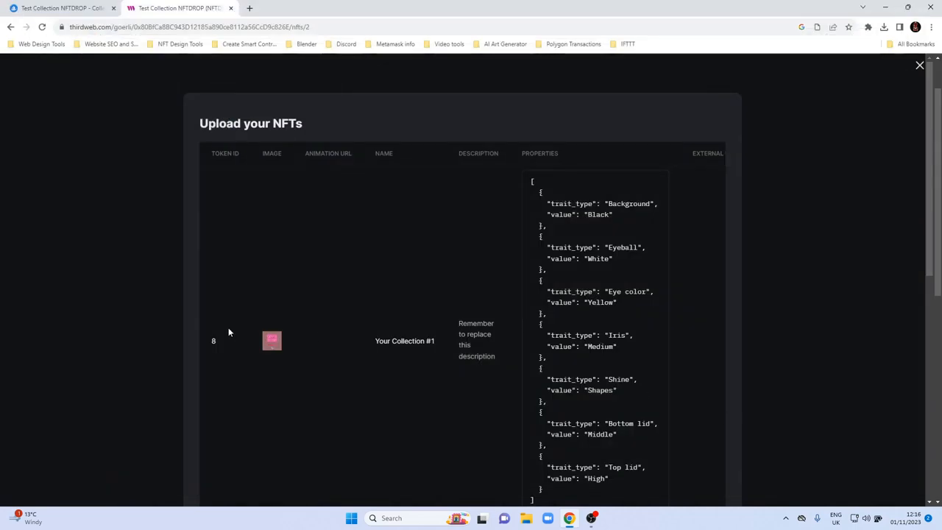
# Check the names, descriptions and properties of both NFTs in the upload preview.
pyautogui.scroll(-1, 170, 321)
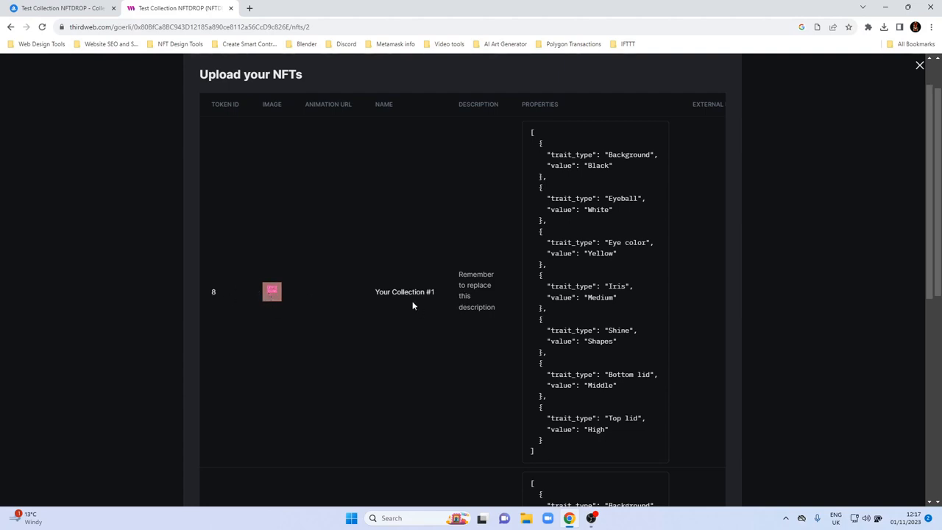
pyautogui.moveTo(376, 292); pyautogui.dragTo(437, 297)
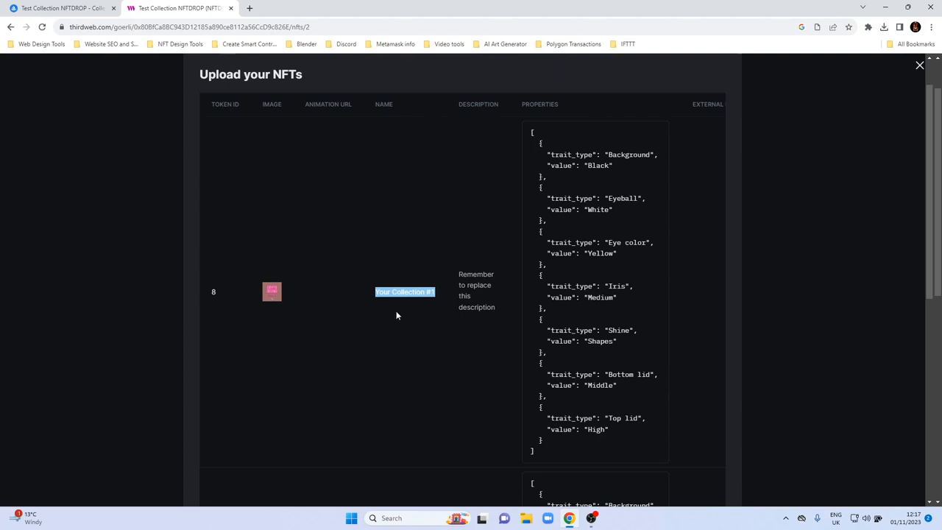
pyautogui.click(466, 284)
pyautogui.moveTo(459, 275); pyautogui.dragTo(495, 308)
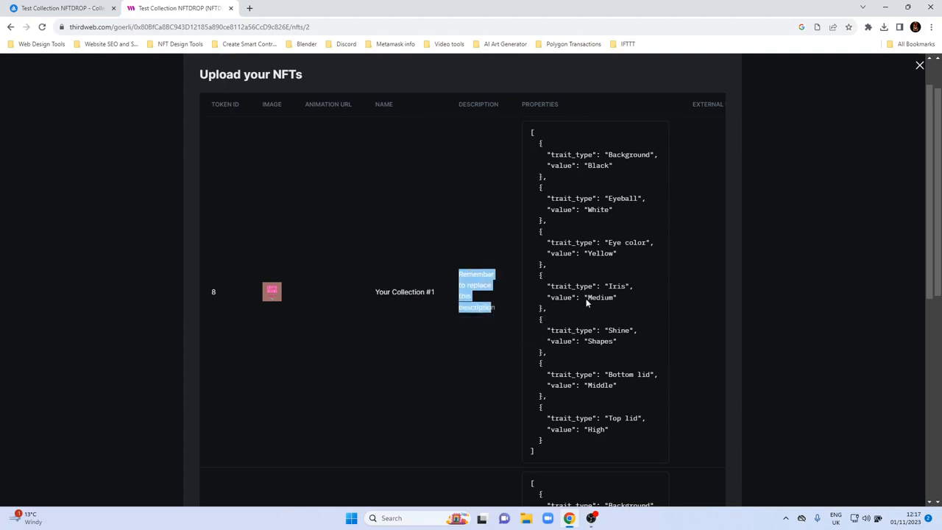
pyautogui.scroll(-5, 582, 417)
pyautogui.scroll(3, 582, 416)
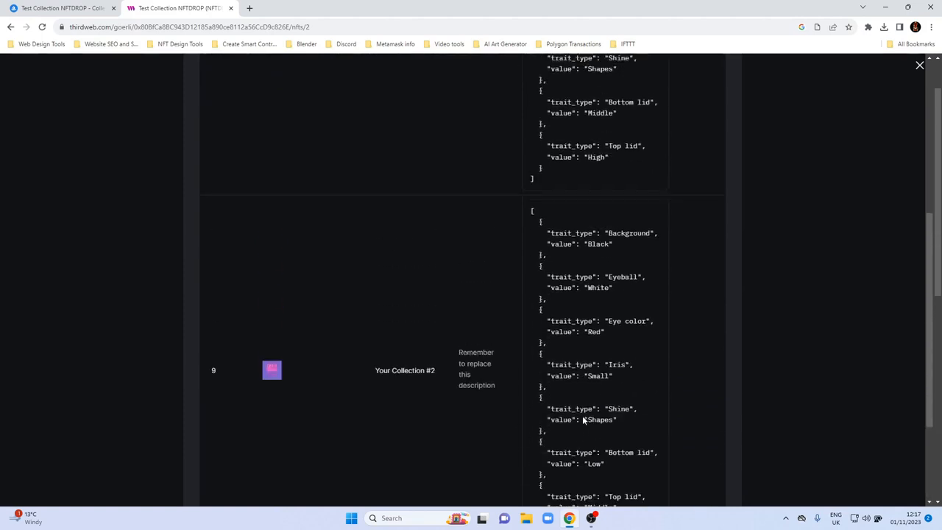
# Review the properties of both NFTs in the upload preview again and close the batch upload without submitting it.
pyautogui.scroll(2, 582, 417)
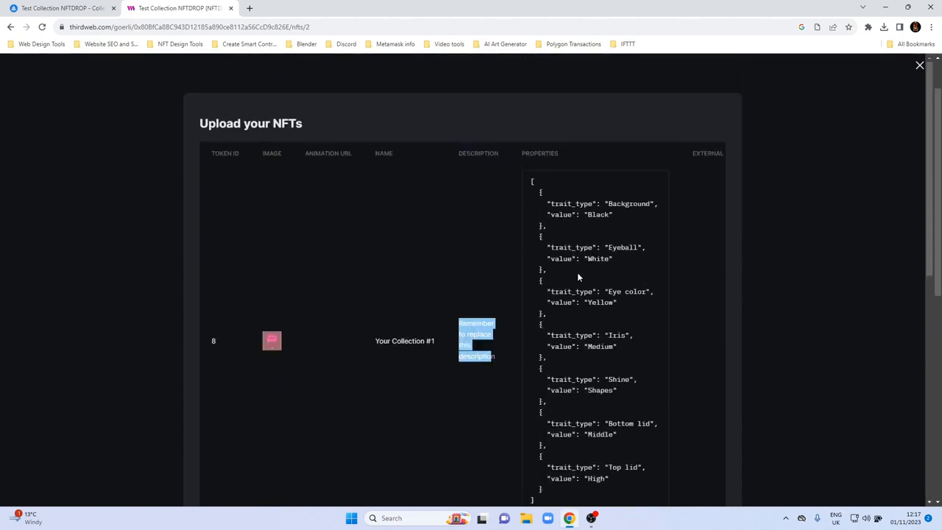
pyautogui.click(423, 343)
pyautogui.scroll(-3, 424, 346)
pyautogui.scroll(2, 741, 200)
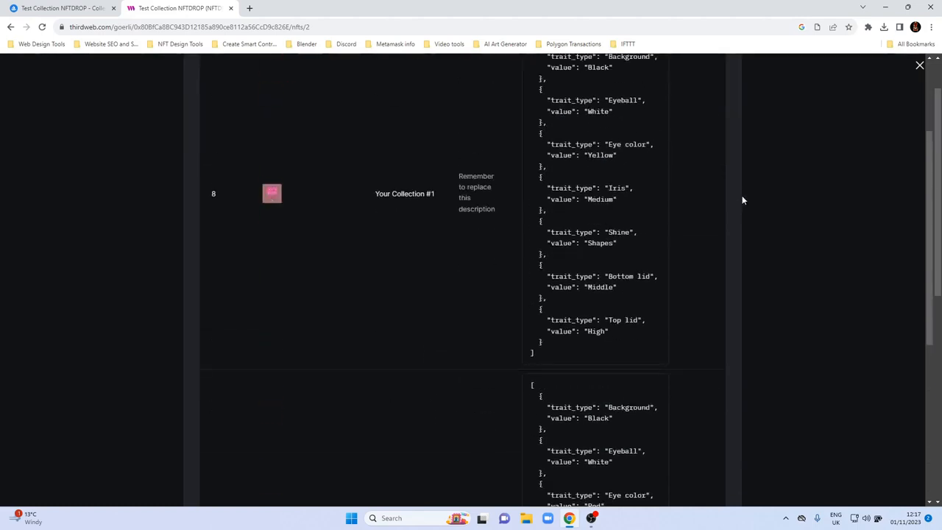
pyautogui.click(920, 64)
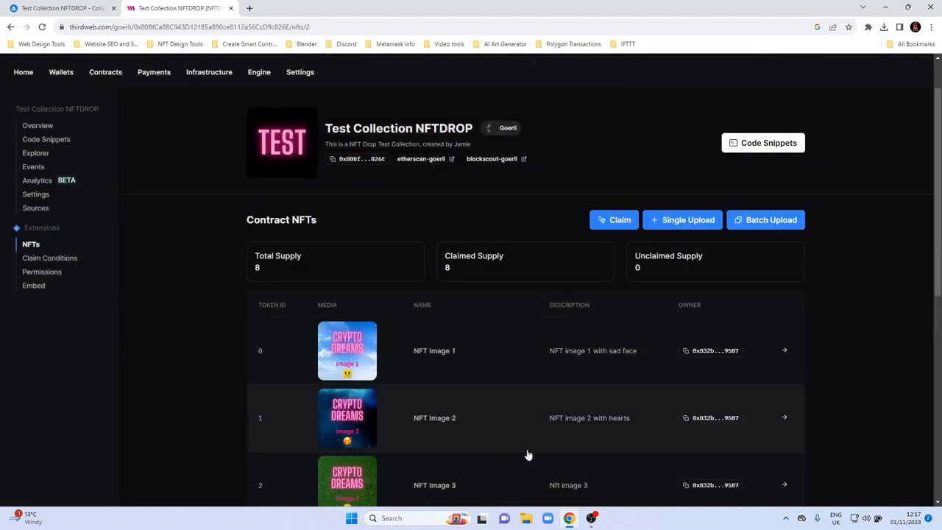
pyautogui.scroll(-1, 475, 407)
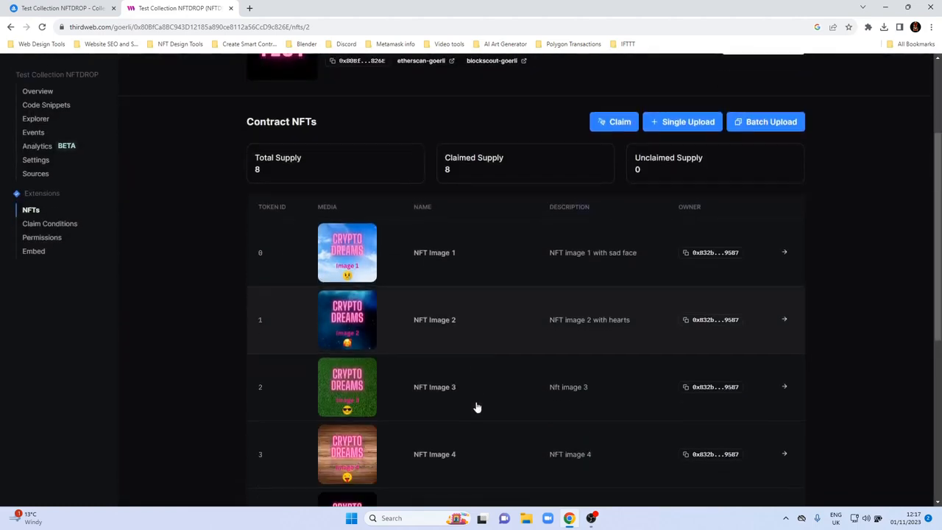
# Open example.json from the Test NFT Collection folder, always using Notepad, with a single file tab and the folder images left visible.
pyautogui.click(527, 519)
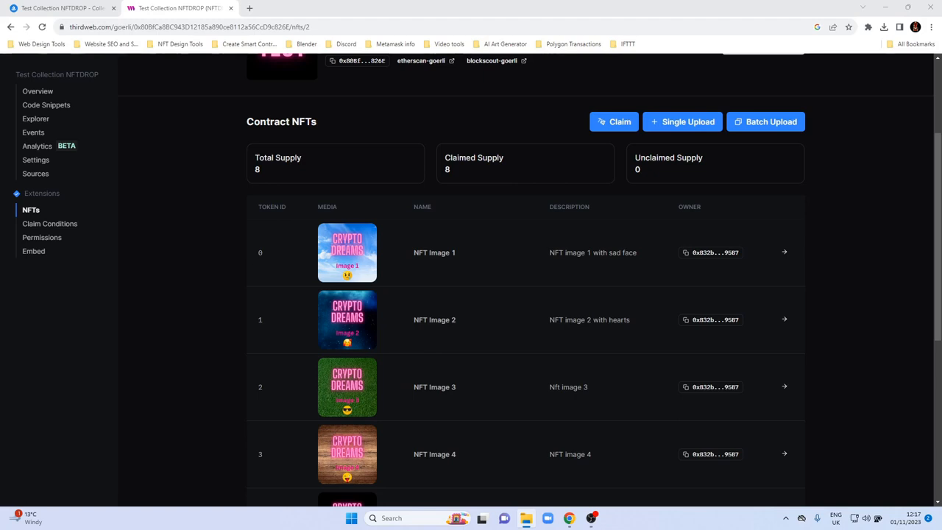
pyautogui.moveTo(941, 100); pyautogui.dragTo(456, 54)
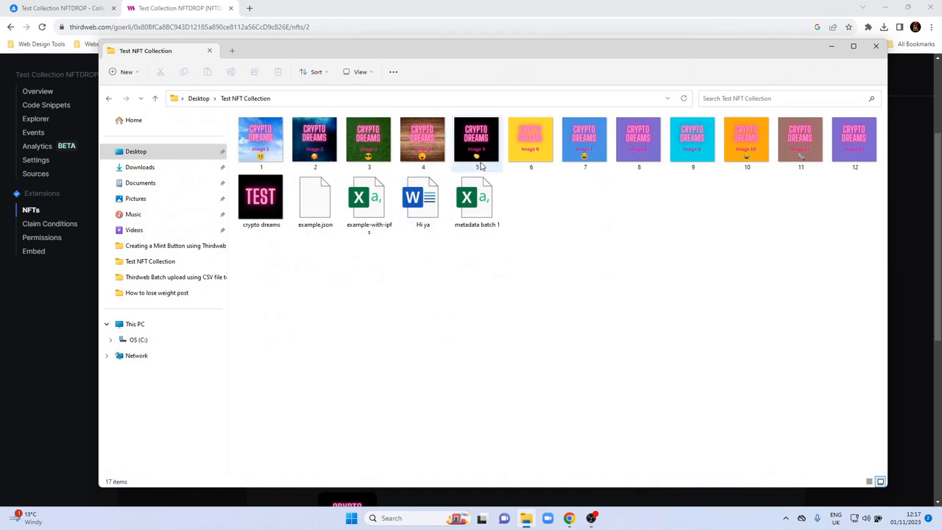
pyautogui.doubleClick(312, 216)
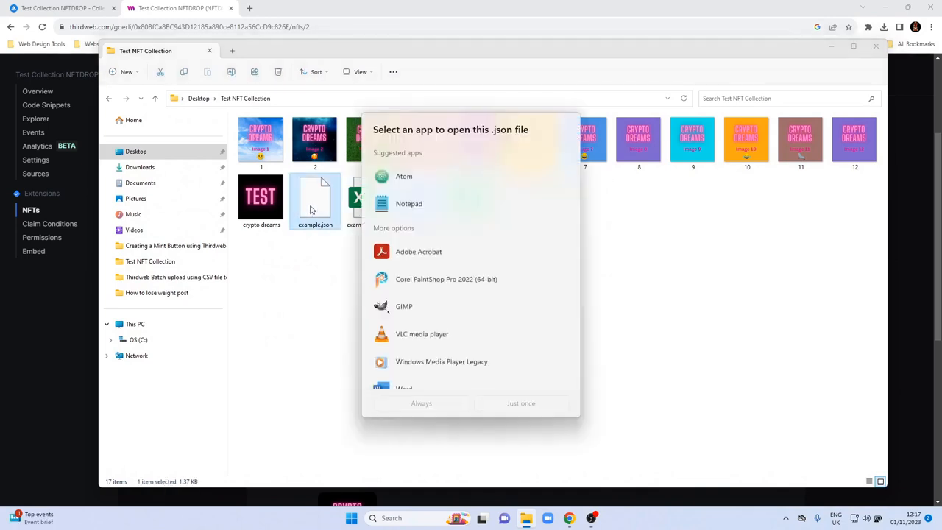
pyautogui.click(424, 202)
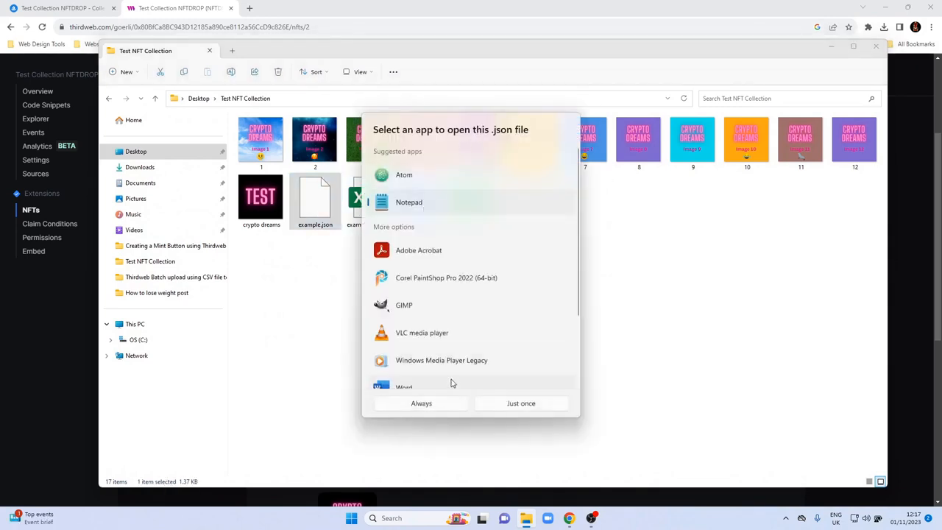
pyautogui.click(453, 408)
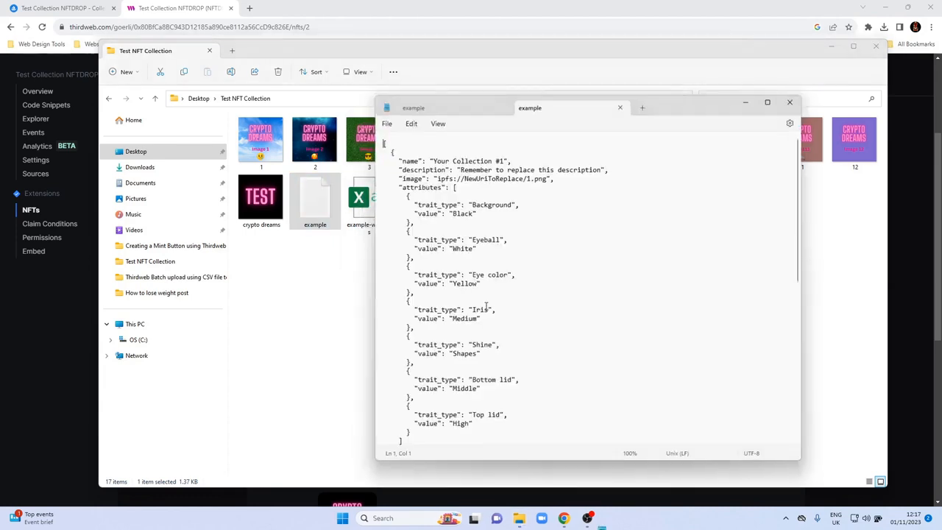
pyautogui.click(504, 106)
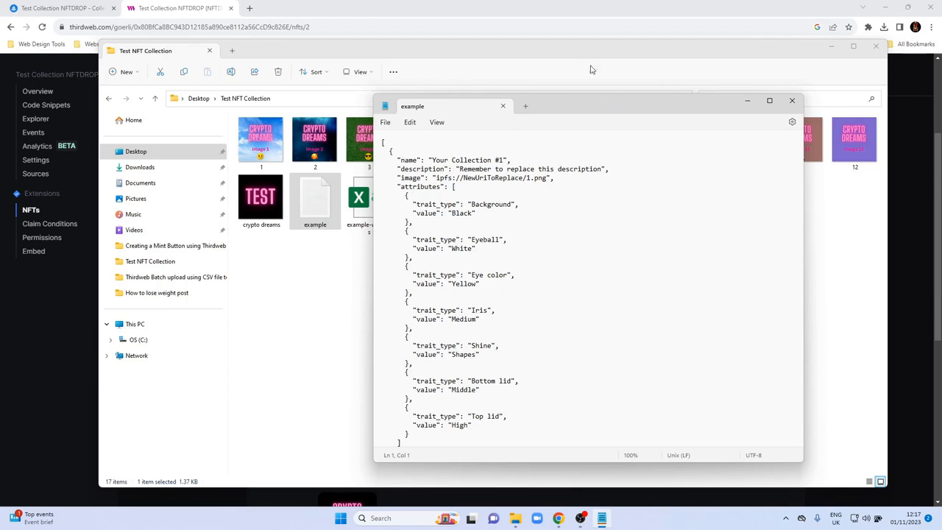
pyautogui.moveTo(601, 111); pyautogui.dragTo(651, 219)
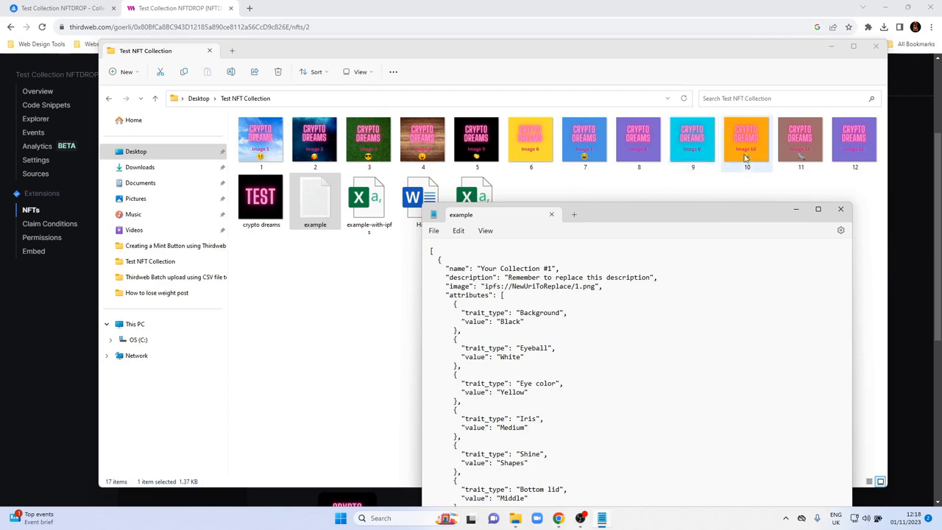
pyautogui.moveTo(690, 215); pyautogui.dragTo(701, 205)
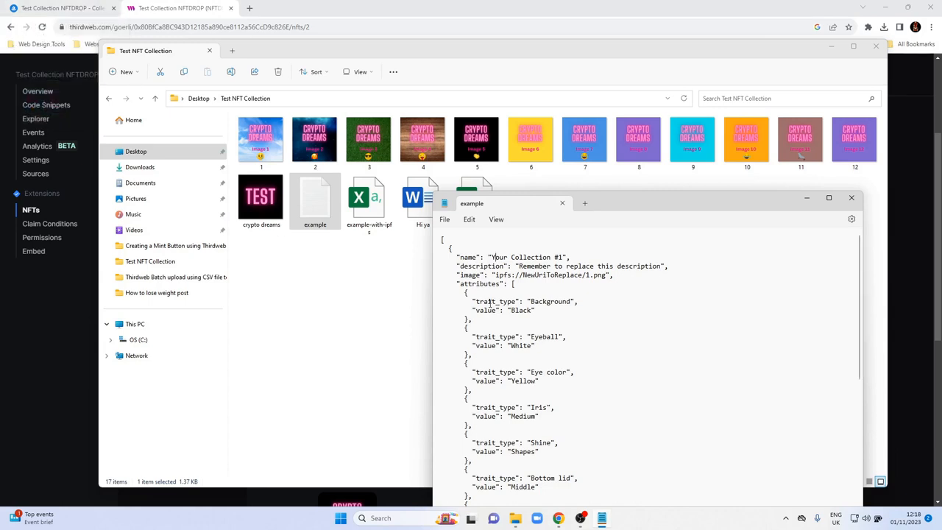
# Check how the existing NFTs are named in the Test Collection NFTDROP collection on OpenSea.
pyautogui.hotkey('shift', 'End')
pyautogui.hotkey('shift', 'Left')
pyautogui.hotkey('shift', 'Left')
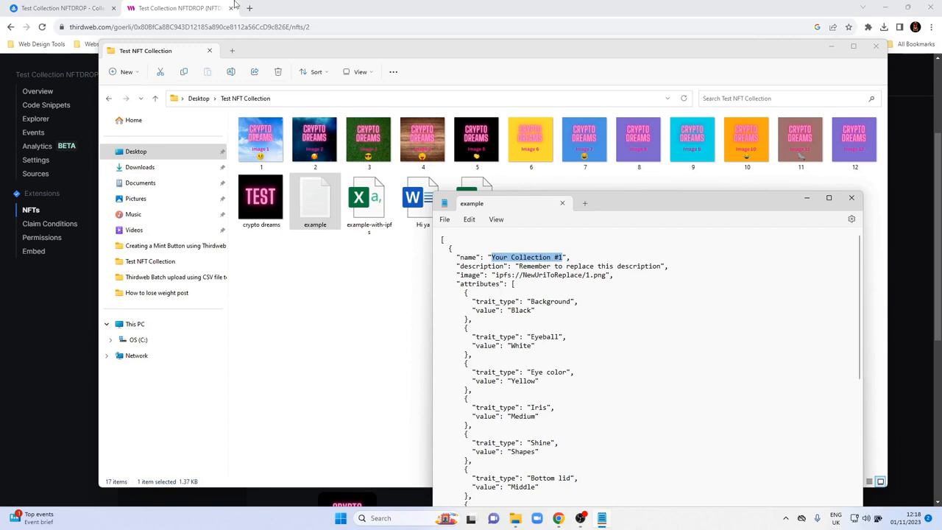
pyautogui.click(83, 8)
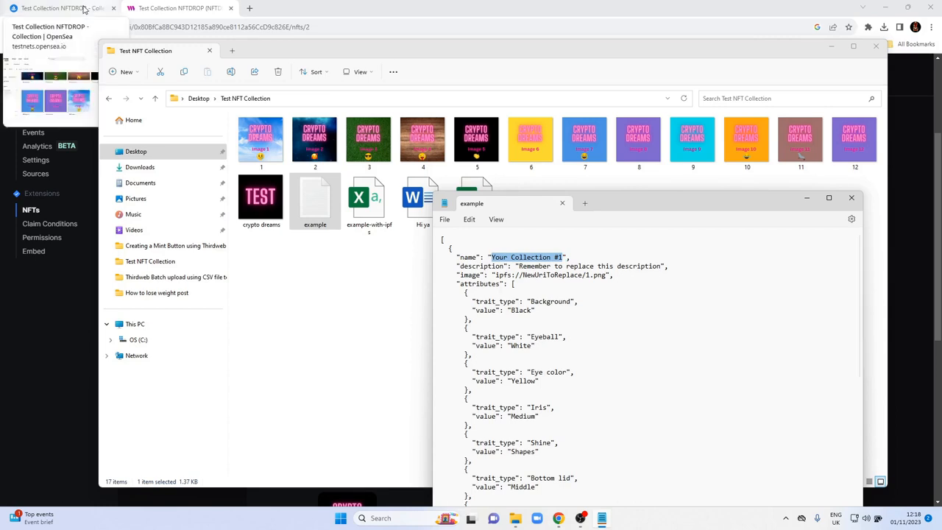
pyautogui.scroll(2, 382, 376)
pyautogui.scroll(2, 382, 379)
pyautogui.scroll(-5, 381, 380)
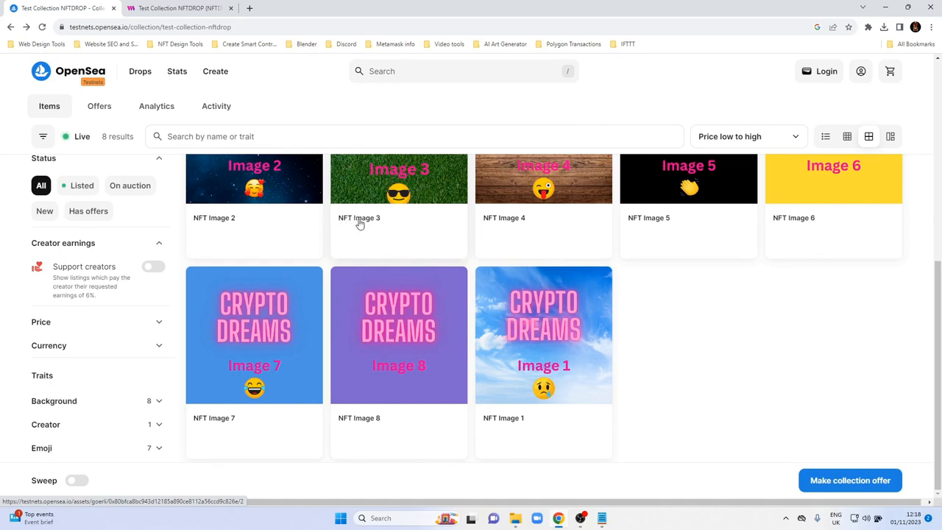
pyautogui.click(158, 8)
pyautogui.click(66, 9)
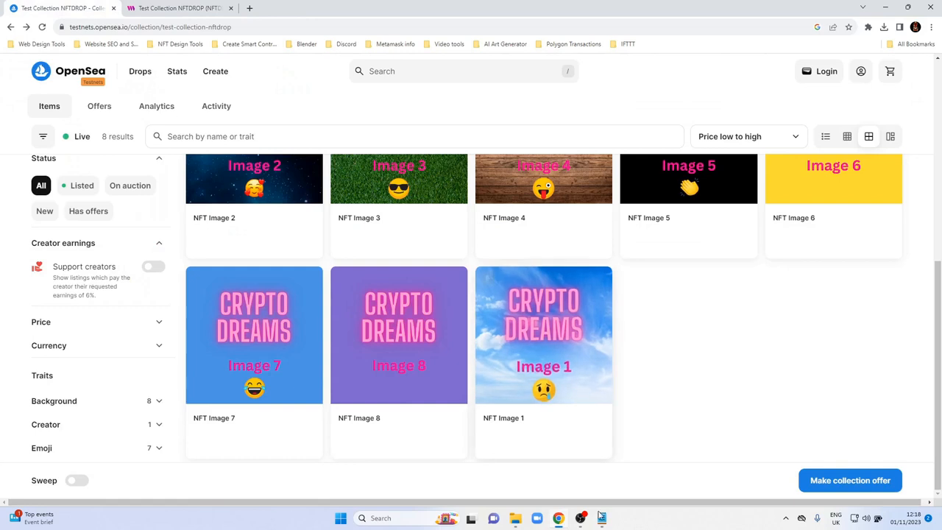
# Replace the first entry's name in example.json in Notepad with "NFT Image 9".
pyautogui.hotkey('alt', 'Tab')
pyautogui.moveTo(492, 257); pyautogui.dragTo(565, 258)
pyautogui.write('NFT Iamg')
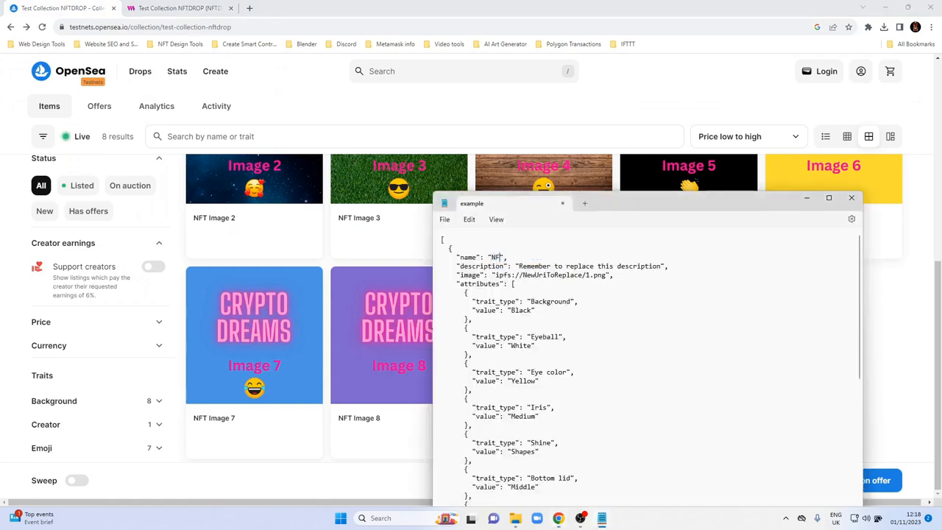
pyautogui.press('BackSpace')
pyautogui.press('BackSpace')
pyautogui.press('BackSpace')
pyautogui.write('mage')
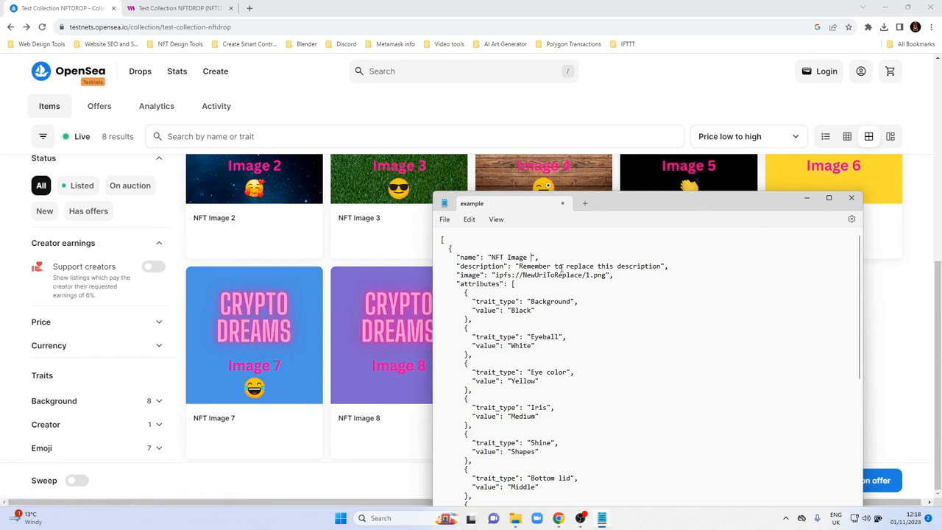
pyautogui.write('9')
# Open NFT Image 3 on OpenSea in Chrome and examine its description and traits.
pyautogui.click(557, 521)
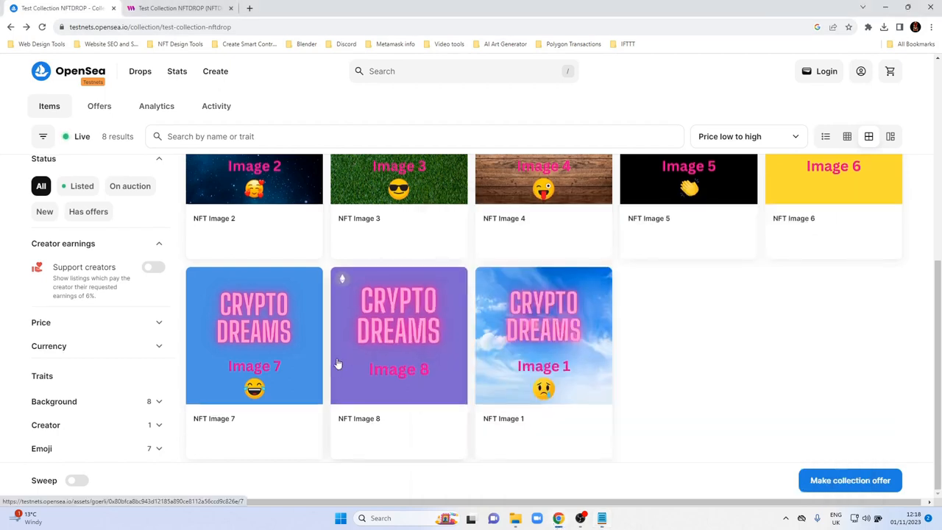
pyautogui.scroll(2, 351, 355)
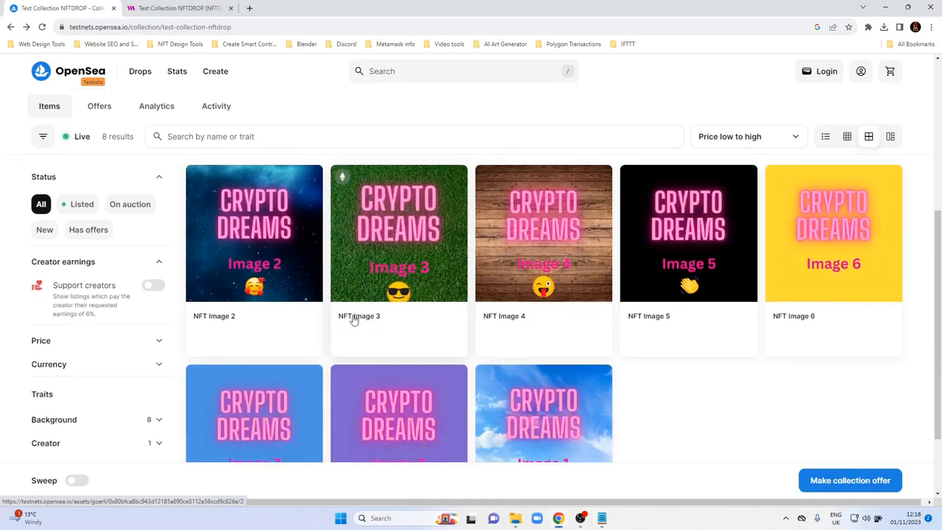
pyautogui.click(353, 319)
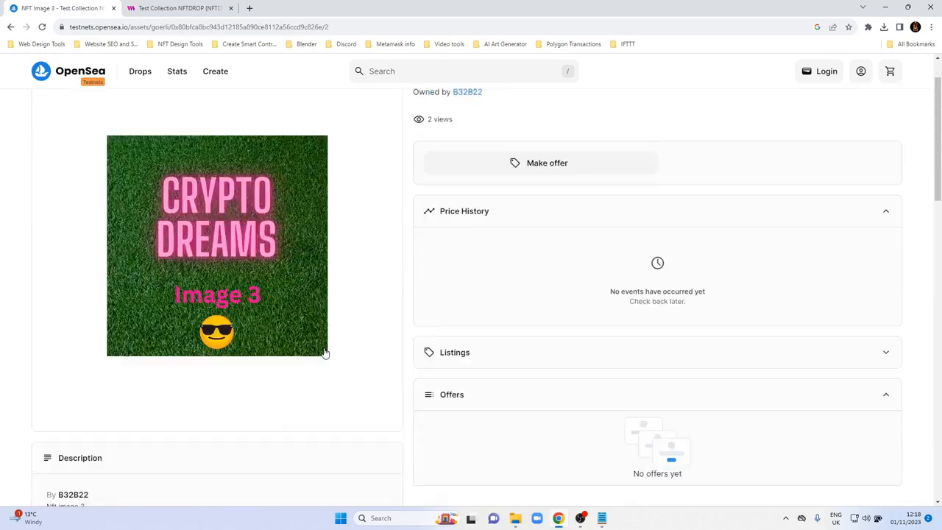
pyautogui.scroll(-5, 339, 339)
pyautogui.scroll(-2, 324, 353)
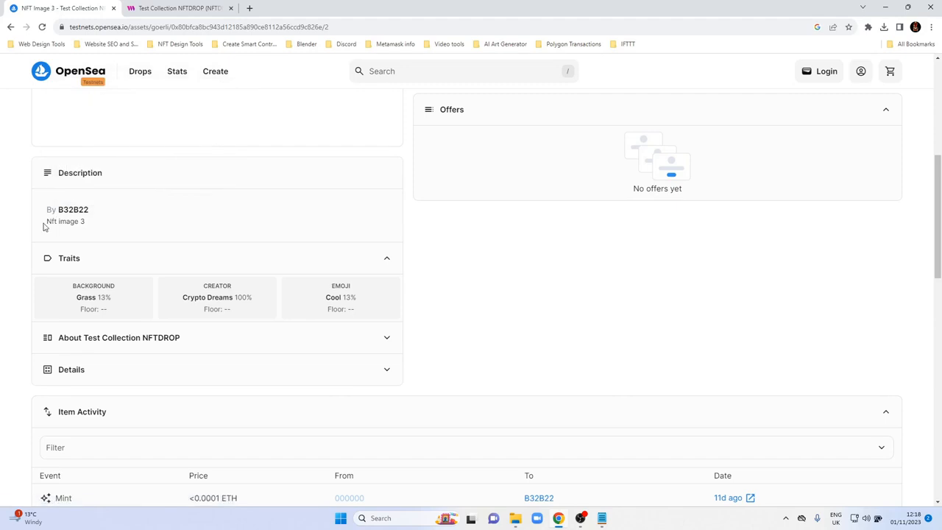
# Replace the first entry's description in example.json in Notepad with "NFT Image 9".
pyautogui.click(602, 519)
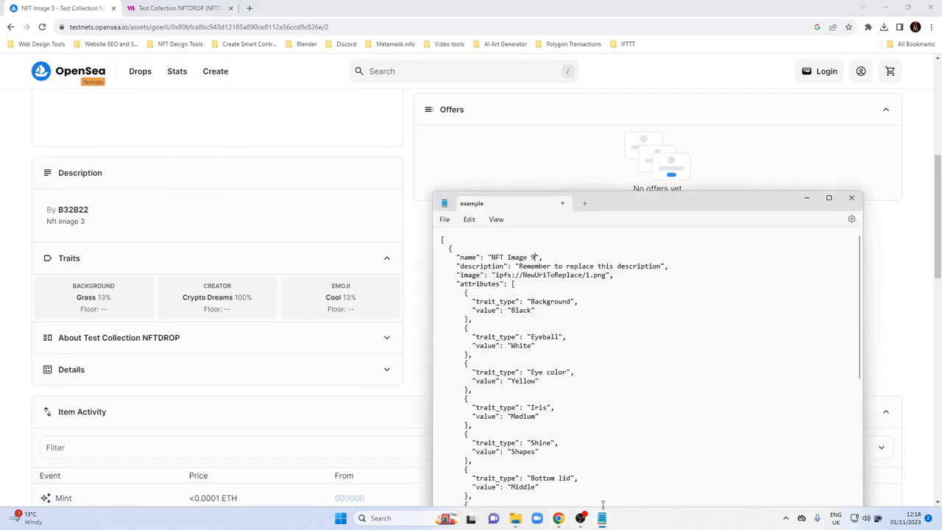
pyautogui.moveTo(518, 265); pyautogui.dragTo(663, 269)
pyautogui.write('NFT Imag')
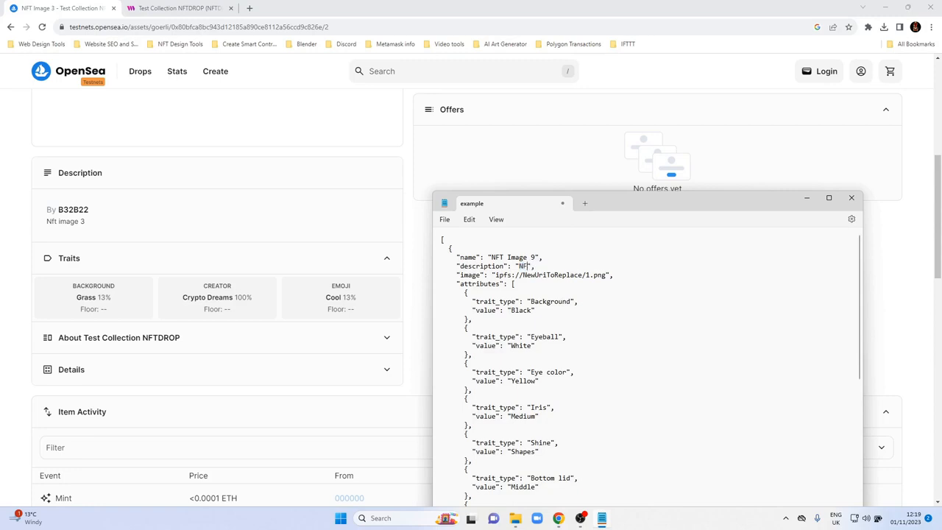
pyautogui.write('e 9')
# Change the first attribute of the NFT Image 9 entry to trait type "Creator" with the value "Crypto Dreams".
pyautogui.click(557, 519)
pyautogui.click(515, 519)
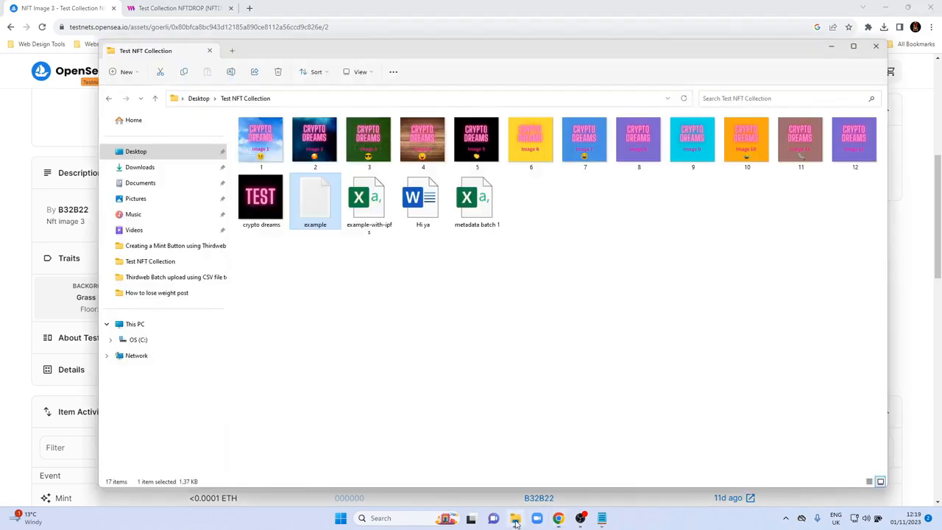
pyautogui.click(602, 518)
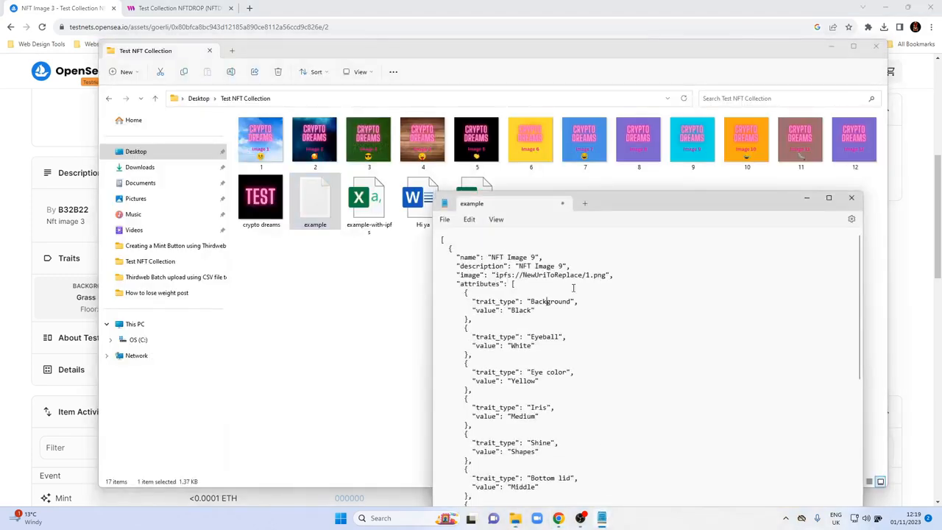
pyautogui.doubleClick(530, 301)
pyautogui.write('Creator')
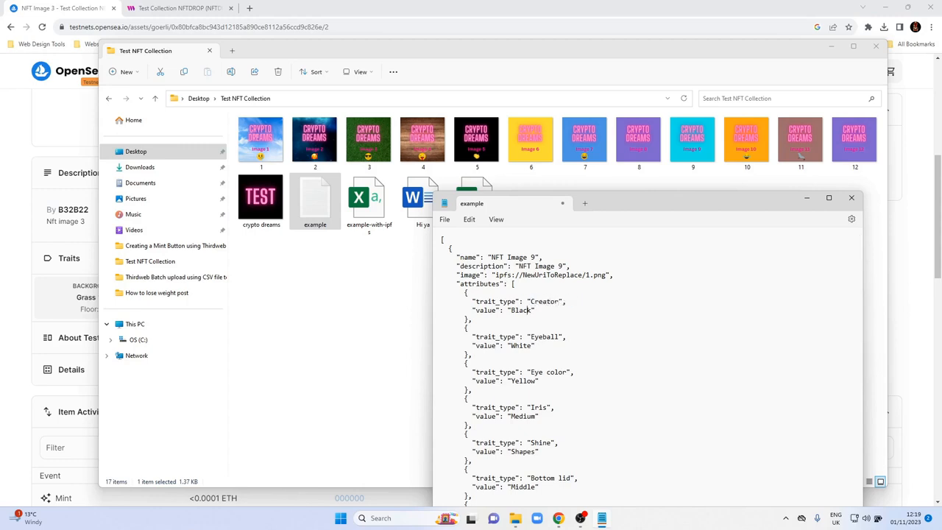
pyautogui.moveTo(522, 310); pyautogui.dragTo(511, 309)
pyautogui.write('Crypto Dreams')
# Change the Eyeball attribute of the NFT Image 9 entry to trait type "Background" with the value "Blue".
pyautogui.moveTo(560, 336); pyautogui.dragTo(531, 337)
pyautogui.write('Background')
pyautogui.moveTo(533, 346); pyautogui.dragTo(519, 346)
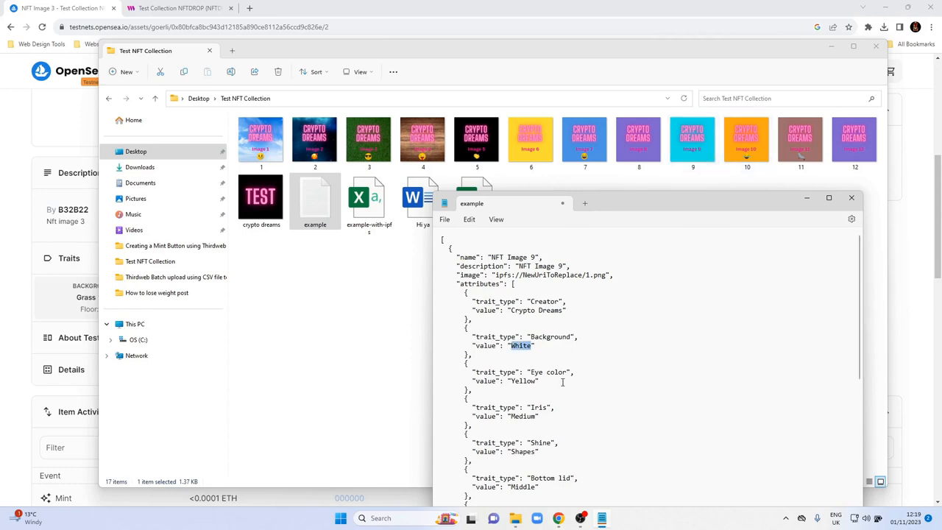
pyautogui.write('Blue')
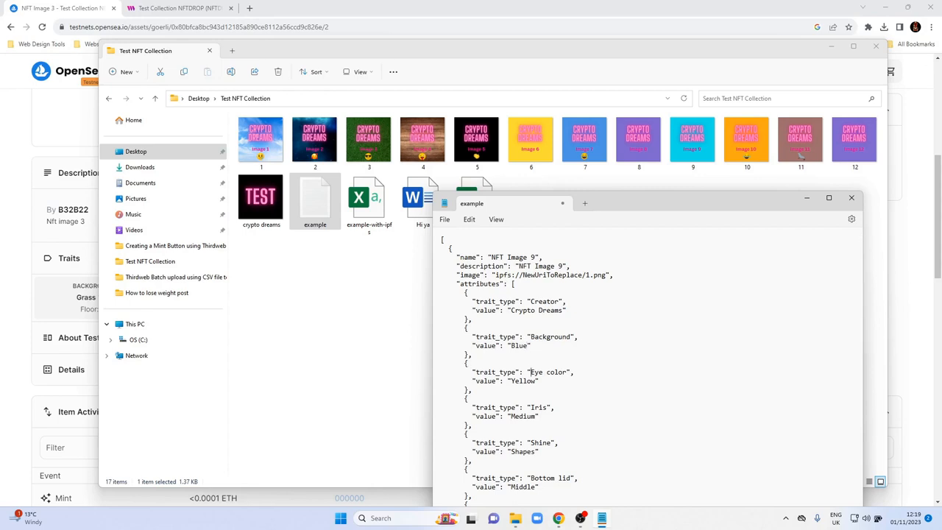
# Change the Eye color attribute of the NFT Image 9 entry to trait type "Emoji" with the value "None".
pyautogui.moveTo(530, 372); pyautogui.dragTo(567, 372)
pyautogui.write('Emoji')
pyautogui.moveTo(536, 381); pyautogui.dragTo(511, 380)
pyautogui.write('Non')
# Delete the Iris, Shine, Bottom lid and Top lid attributes from the NFT Image 9 entry, keeping the Emoji block's closing bracket.
pyautogui.scroll(-1, 520, 442)
pyautogui.click(472, 480)
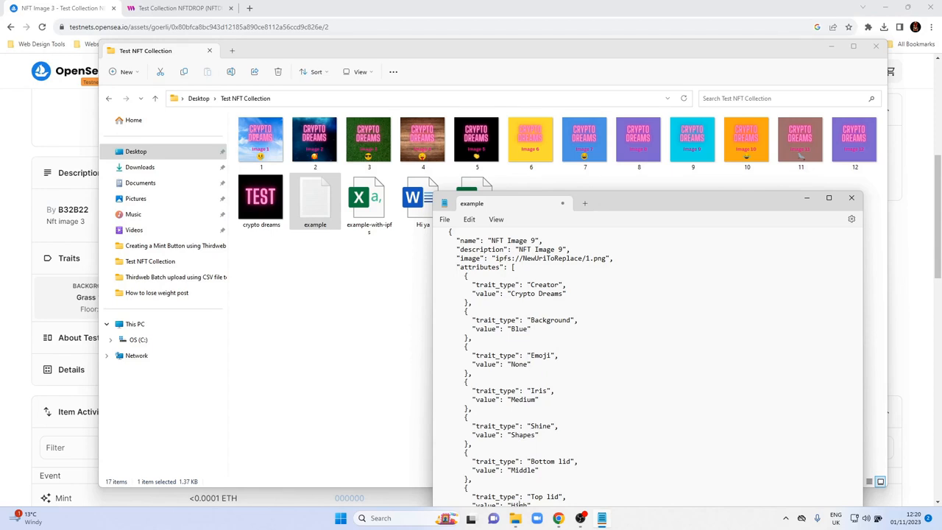
pyautogui.scroll(-1, 589, 254)
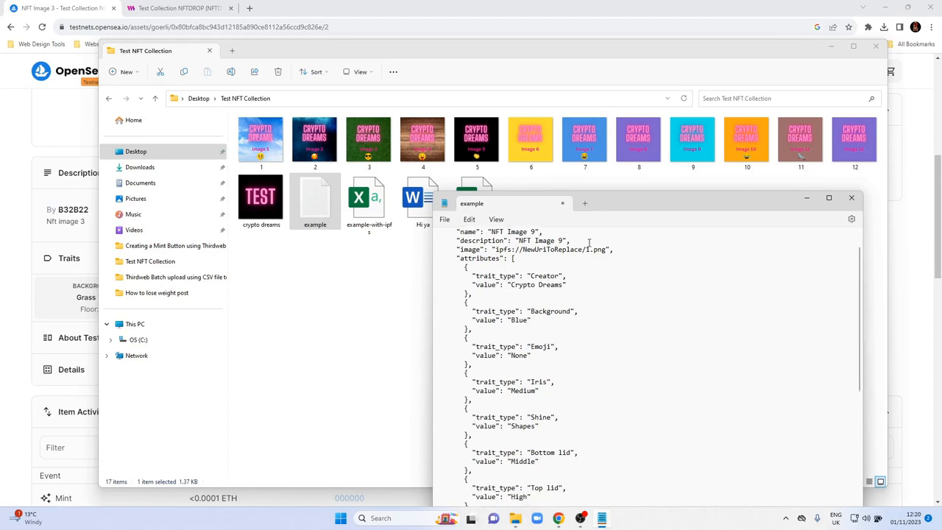
pyautogui.moveTo(611, 205); pyautogui.dragTo(546, 117)
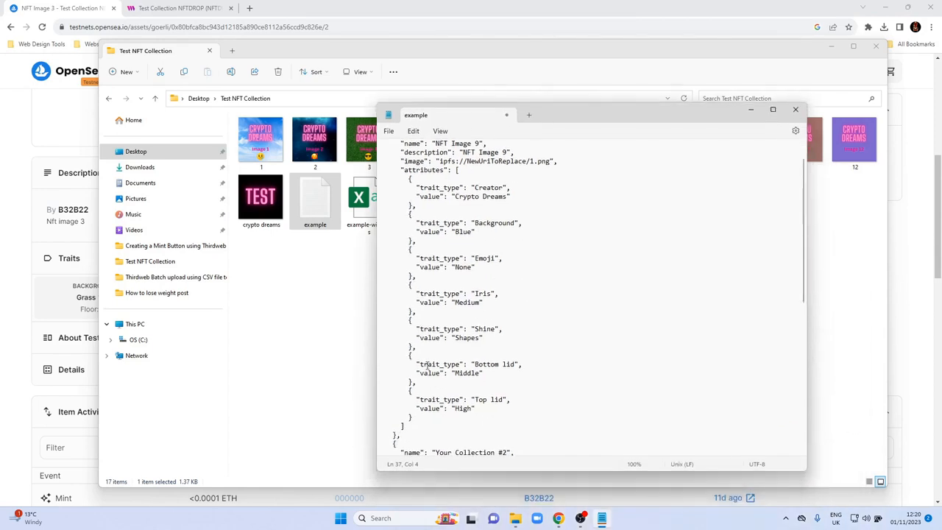
pyautogui.click(431, 407)
pyautogui.click(475, 408)
pyautogui.moveTo(407, 276); pyautogui.dragTo(491, 409)
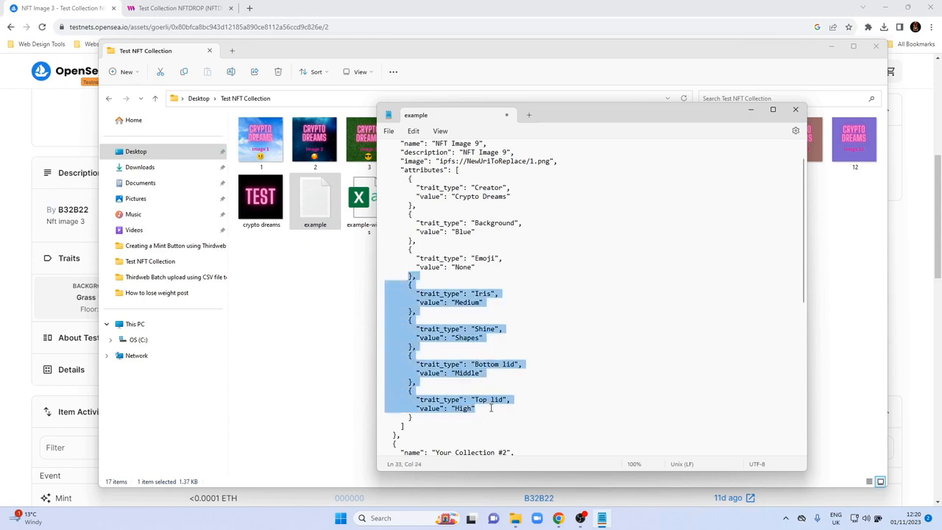
pyautogui.press('Delete')
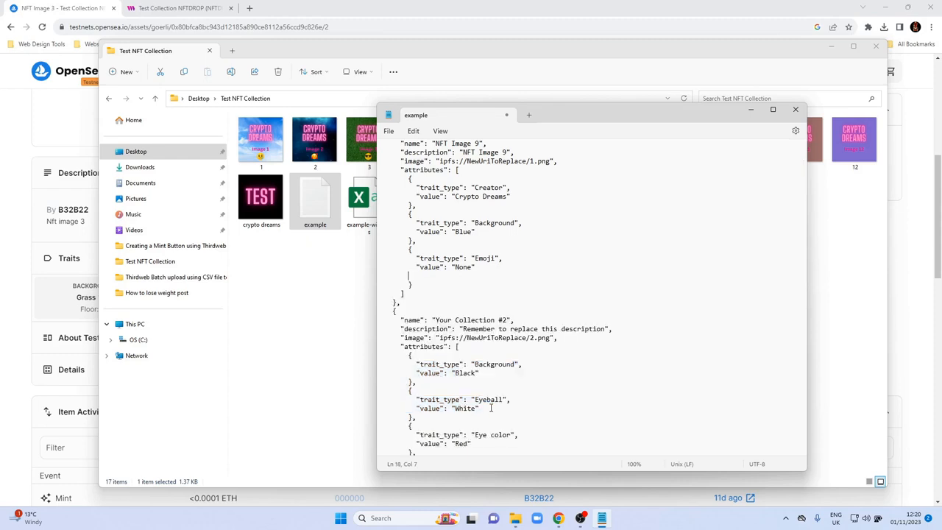
pyautogui.press('Delete')
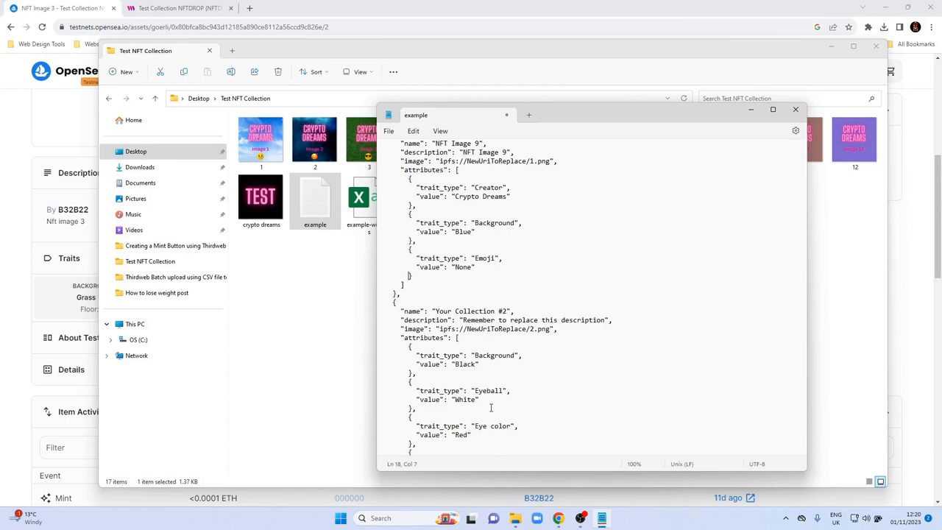
# Set both the name and description of the second metadata entry to "NFT Image 10".
pyautogui.press('Down')
pyautogui.scroll(1, 494, 409)
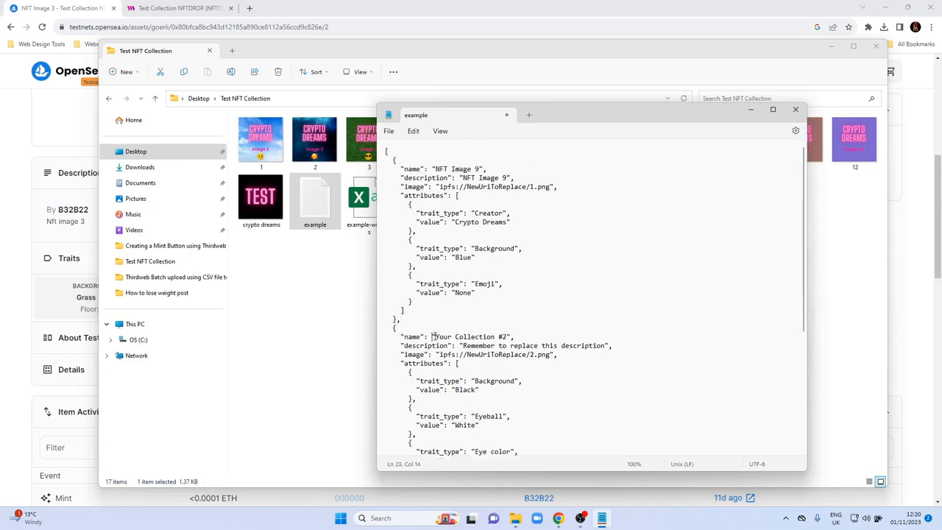
pyautogui.press('Up')
pyautogui.hotkey('shift', 'Left')
pyautogui.hotkey('shift', 'Left')
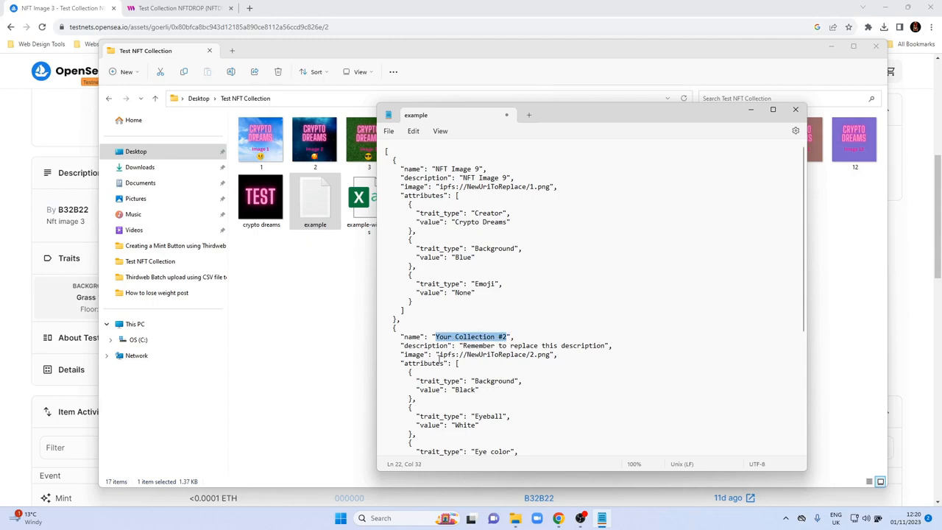
pyautogui.write('NFT Image 10')
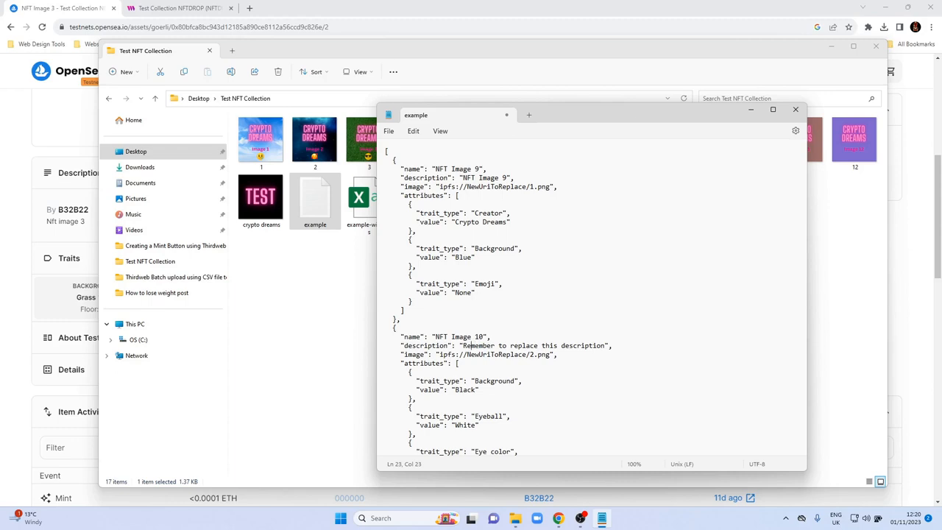
pyautogui.hotkey('shift', 'End')
pyautogui.hotkey('shift', 'Left')
pyautogui.hotkey('shift', 'Left')
pyautogui.write('NFT Image ')
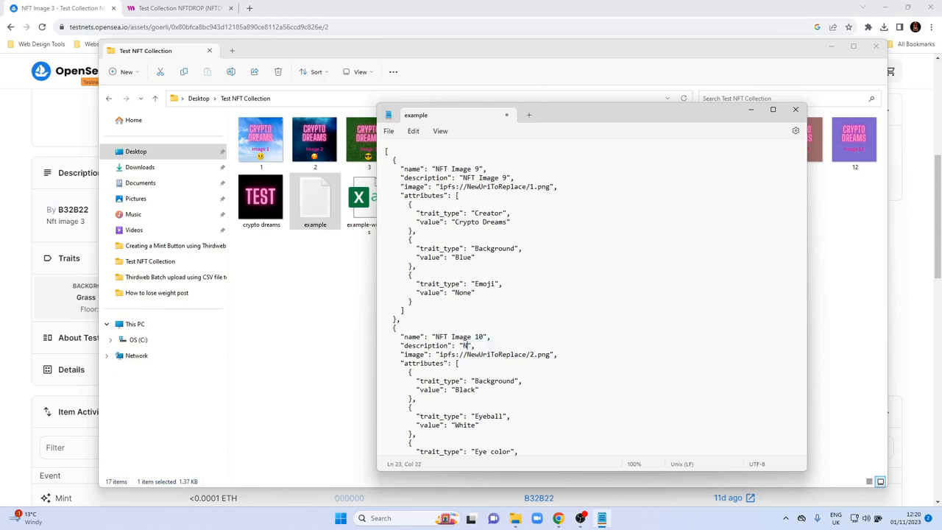
pyautogui.write('10')
# Change the first attribute of the NFT Image 10 entry to trait type "Creator" with the value "Crypto Dreams".
pyautogui.click(511, 354)
pyautogui.moveTo(475, 380); pyautogui.dragTo(514, 380)
pyautogui.write('Creator')
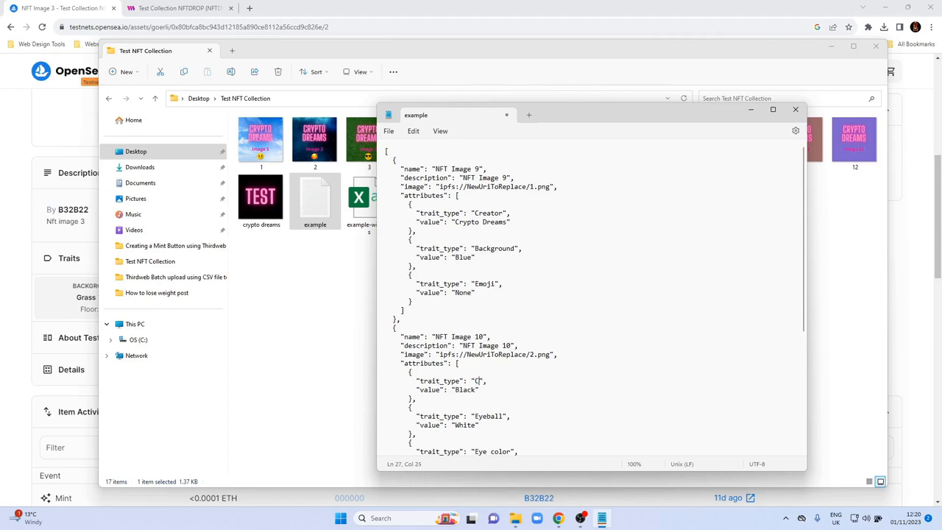
pyautogui.press('Down')
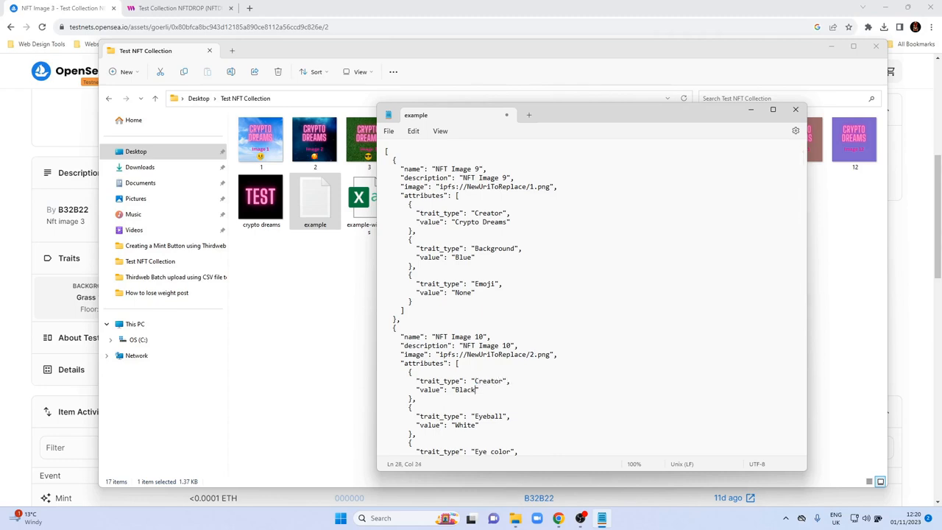
pyautogui.press('BackSpace')
pyautogui.press('BackSpace')
pyautogui.press('BackSpace')
pyautogui.press('BackSpace')
pyautogui.press('BackSpace')
pyautogui.write('Crypto ')
pyautogui.write('reams')
pyautogui.press('BackSpace')
pyautogui.press('BackSpace')
pyautogui.press('BackSpace')
pyautogui.press('BackSpace')
pyautogui.press('BackSpace')
pyautogui.write('Dreams')
# Change the Eyeball attribute of the NFT Image 10 entry to trait type "Background" with the value "Orange".
pyautogui.press('Down')
pyautogui.press('Down')
pyautogui.press('Left')
pyautogui.hotkey('shift', 'Left')
pyautogui.hotkey('shift', 'Left')
pyautogui.hotkey('shift', 'Left')
pyautogui.hotkey('shift', 'Left')
pyautogui.hotkey('shift', 'Left')
pyautogui.hotkey('shift', 'Left')
pyautogui.hotkey('shift', 'Left')
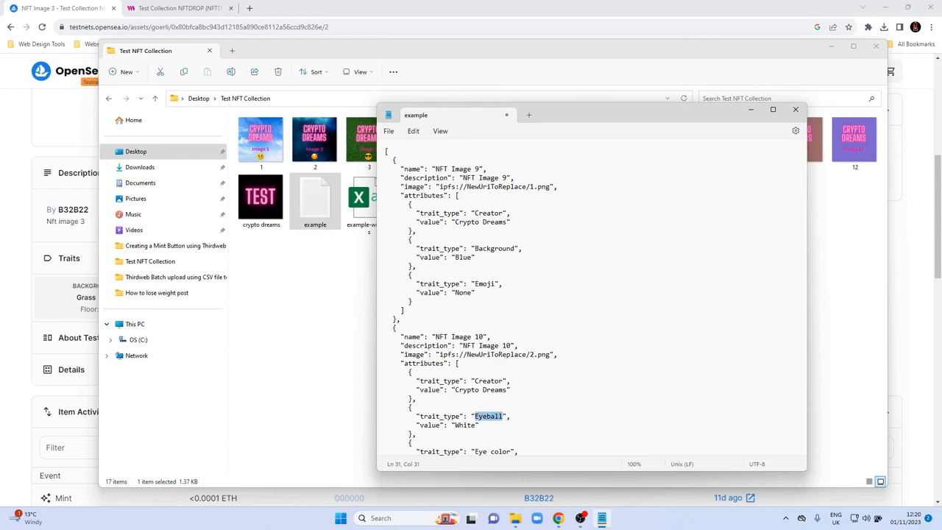
pyautogui.write('Background')
pyautogui.press('Down')
pyautogui.press('Left')
pyautogui.hotkey('shift', 'Left')
pyautogui.hotkey('shift', 'Left')
pyautogui.hotkey('shift', 'Left')
pyautogui.hotkey('shift', 'Left')
pyautogui.hotkey('shift', 'Left')
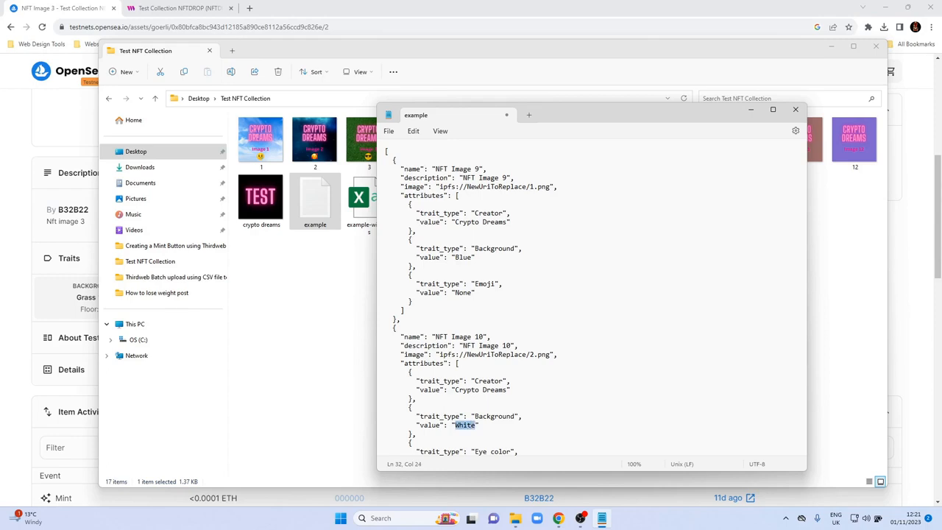
pyautogui.moveTo(598, 117); pyautogui.dragTo(514, 152)
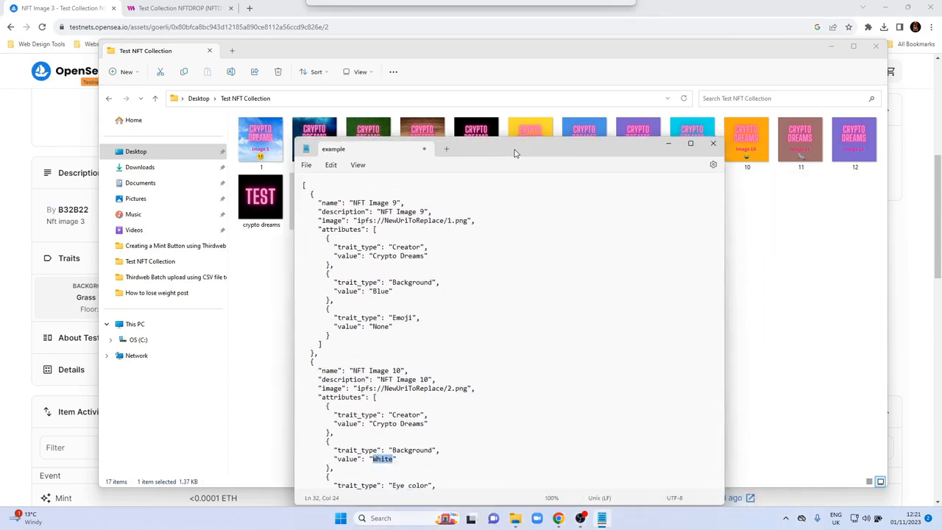
pyautogui.write('Orange')
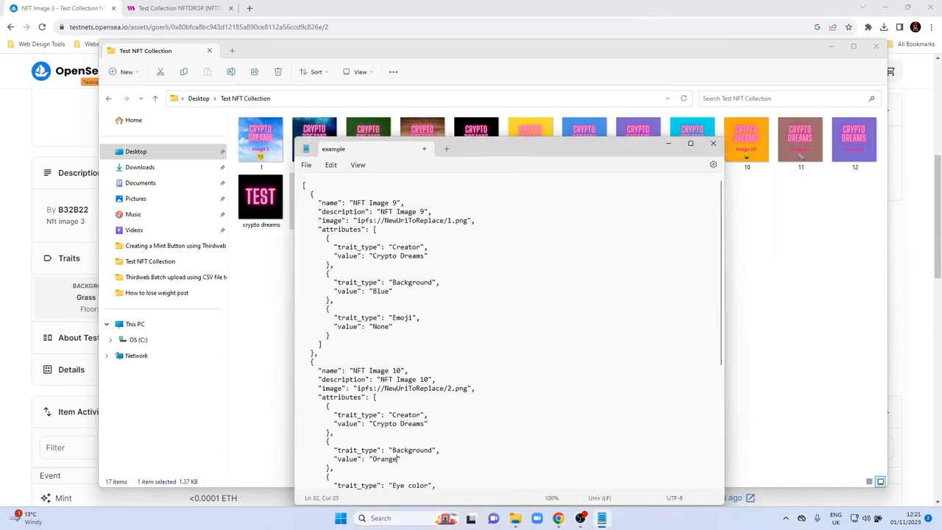
# Delete the Eye color, Iris, Shine, Bottom lid and Top lid attributes from the NFT Image 10 entry, keeping the Background block's closing brace.
pyautogui.press('Down')
pyautogui.press('Down')
pyautogui.press('Down')
pyautogui.press('Down')
pyautogui.press('Down')
pyautogui.press('Down')
pyautogui.press('Down')
pyautogui.press('Down')
pyautogui.press('Down')
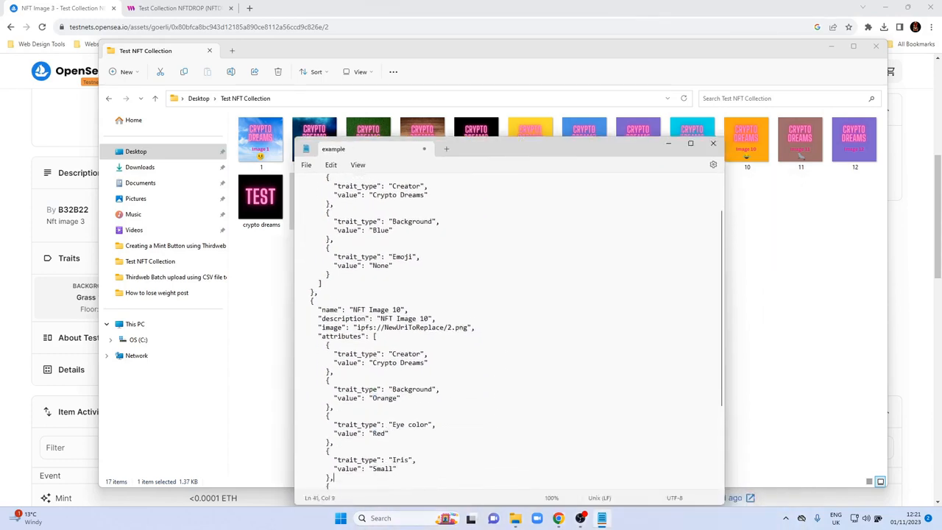
pyautogui.press('Up')
pyautogui.press('Up')
pyautogui.press('Up')
pyautogui.press('Up')
pyautogui.press('Up')
pyautogui.press('Up')
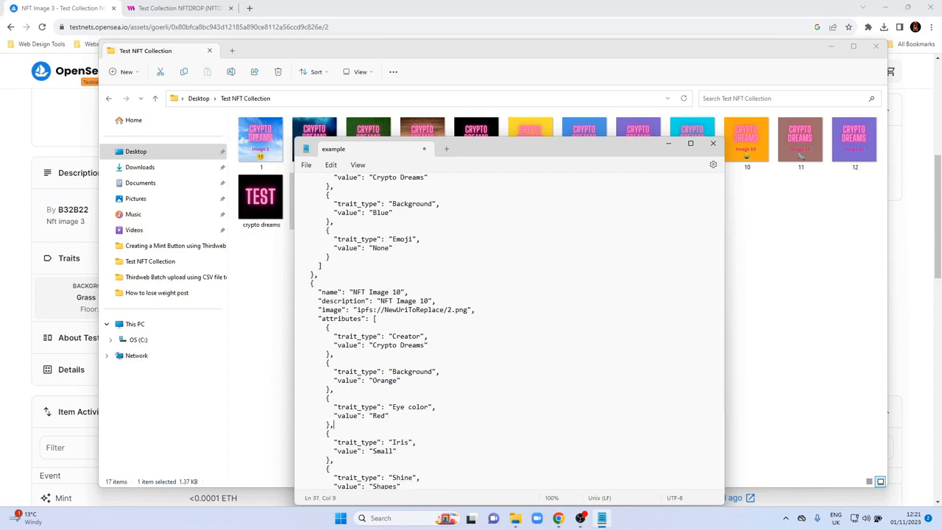
pyautogui.press('Up')
pyautogui.hotkey('shift', 'Down')
pyautogui.hotkey('shift', 'Down')
pyautogui.hotkey('shift', 'Down')
pyautogui.hotkey('shift', 'Down')
pyautogui.hotkey('shift', 'Down')
pyautogui.hotkey('shift', 'Down')
pyautogui.hotkey('shift', 'Down')
pyautogui.hotkey('shift', 'Down')
pyautogui.hotkey('shift', 'Down')
pyautogui.hotkey('shift', 'Down')
pyautogui.hotkey('shift', 'Down')
pyautogui.hotkey('shift', 'Down')
pyautogui.hotkey('shift', 'Down')
pyautogui.hotkey('shift', 'Down')
pyautogui.hotkey('shift', 'Down')
pyautogui.hotkey('shift', 'Down')
pyautogui.hotkey('shift', 'Down')
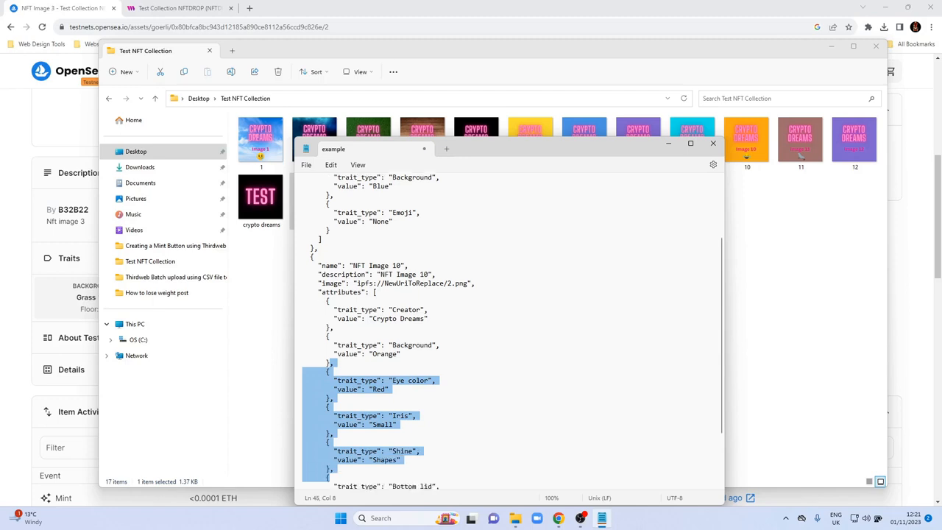
pyautogui.hotkey('shift', 'Down')
pyautogui.hotkey('shift', 'Down')
pyautogui.hotkey('shift', 'Down')
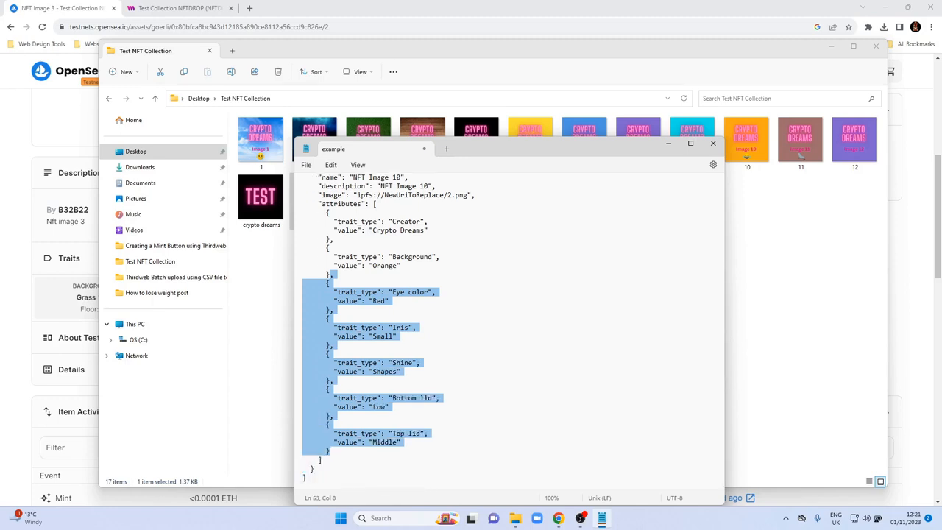
pyautogui.press('Delete')
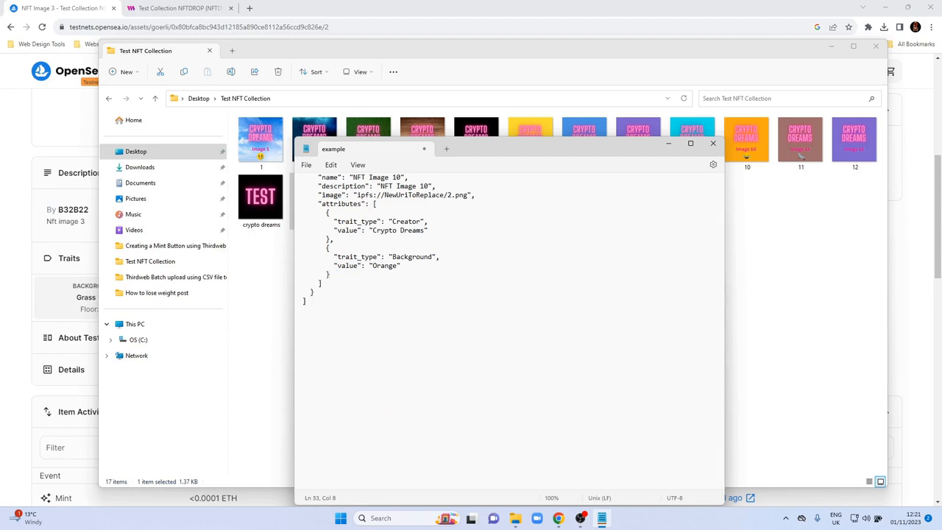
# Duplicate the Background attribute lines of the NFT Image 10 entry directly below the "Orange" value.
pyautogui.scroll(8, 499, 324)
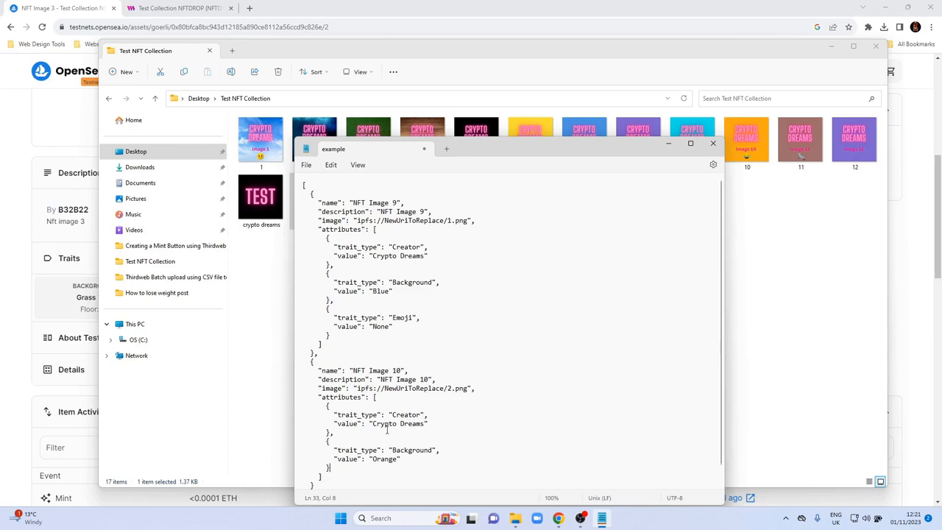
pyautogui.press('Up')
pyautogui.press('Left')
pyautogui.press('Left')
pyautogui.press('Left')
pyautogui.press('Left')
pyautogui.press('Left')
pyautogui.press('Left')
pyautogui.press('Left')
pyautogui.press('Left')
pyautogui.press('Left')
pyautogui.press('Left')
pyautogui.press('Left')
pyautogui.press('Left')
pyautogui.press('Left')
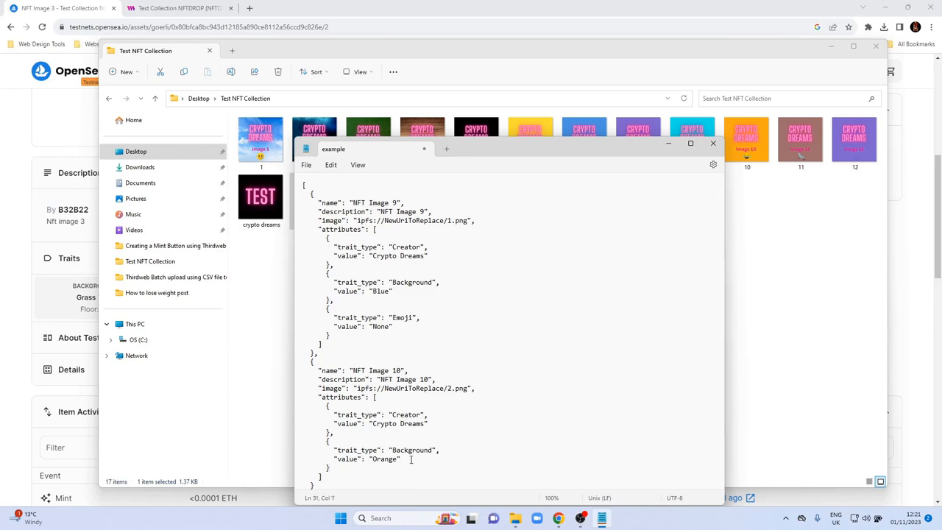
pyautogui.press('Up')
pyautogui.hotkey('shift', 'Down')
pyautogui.hotkey('shift', 'Down')
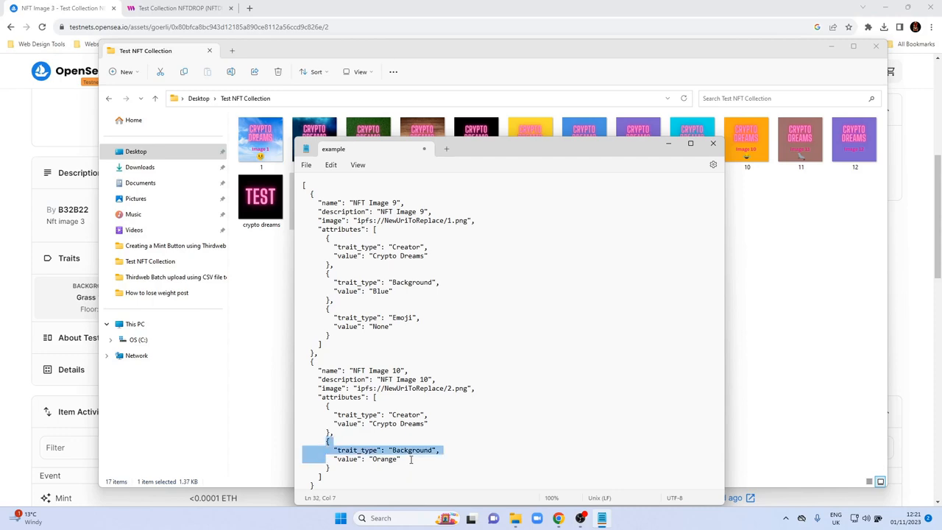
pyautogui.hotkey('shift', 'End')
pyautogui.hotkey('ctrl', 'c')
pyautogui.click(411, 459)
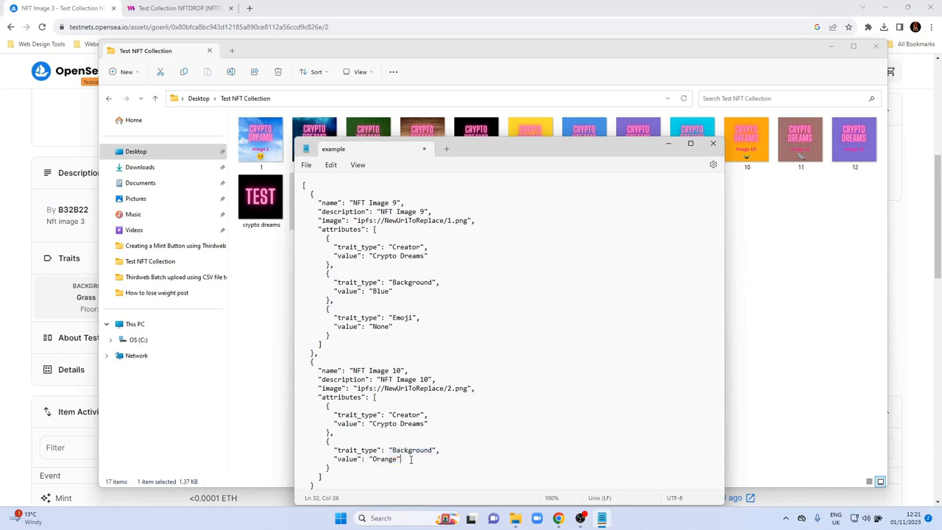
pyautogui.press('Return')
pyautogui.hotkey('ctrl', 'v')
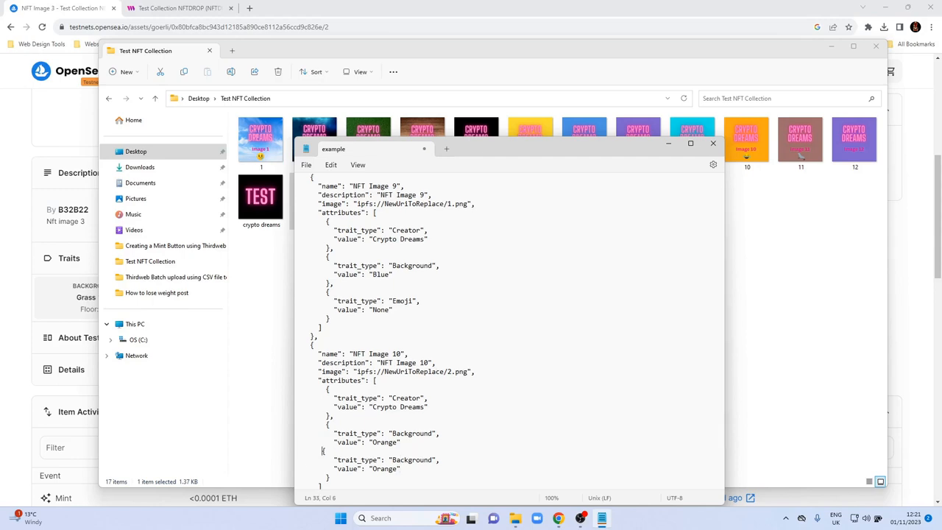
# Separate the two Background attributes by closing the first block with a brace and comma and opening the duplicate with a brace on its own line.
pyautogui.press('Down')
pyautogui.press('Up')
pyautogui.press('Up')
pyautogui.press('Up')
pyautogui.press('Up')
pyautogui.press('Up')
pyautogui.press('Down')
pyautogui.press('Down')
pyautogui.press('Return')
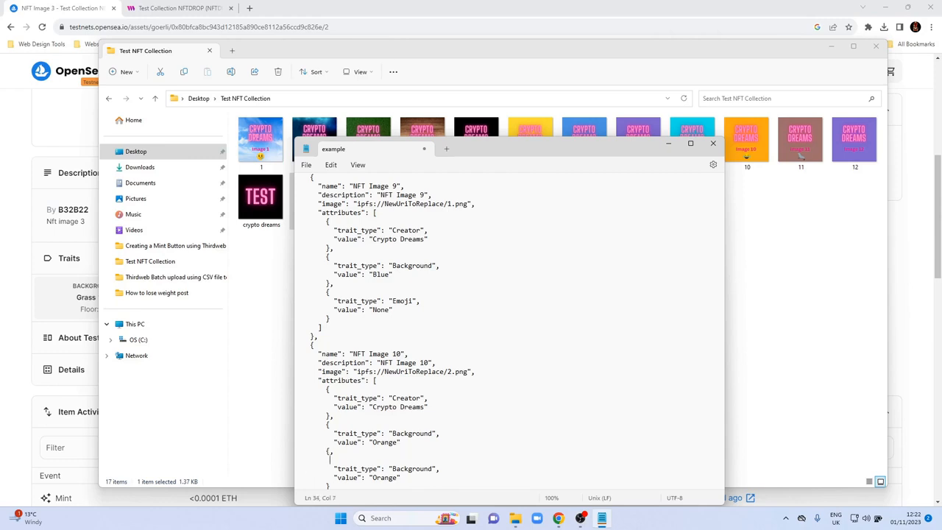
pyautogui.press('BackSpace')
pyautogui.press('BackSpace')
pyautogui.write('{')
pyautogui.press('BackSpace')
pyautogui.press('Delete')
pyautogui.write('}')
pyautogui.press('Down')
pyautogui.write('{')
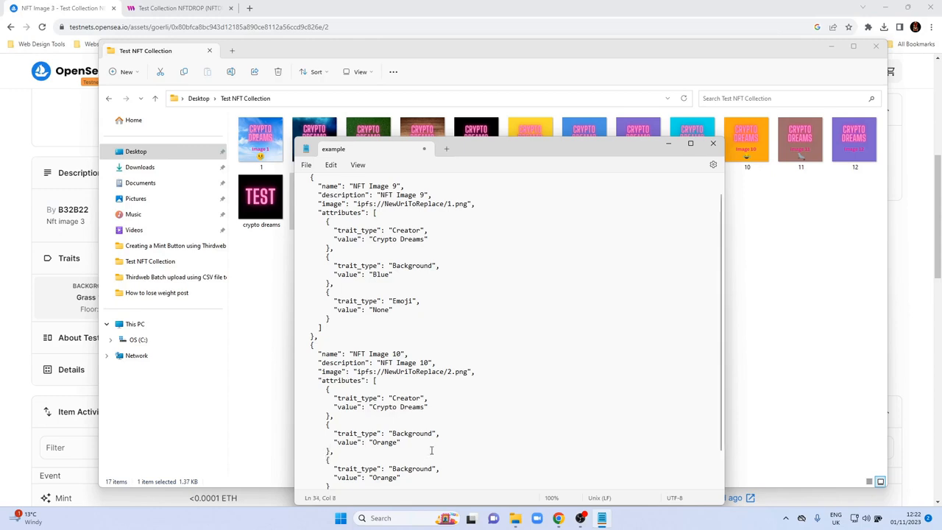
# Copy the NFT Image 10 entry with its preceding closing brace and comma and paste it on a new line after its last attribute block.
pyautogui.scroll(-2, 444, 440)
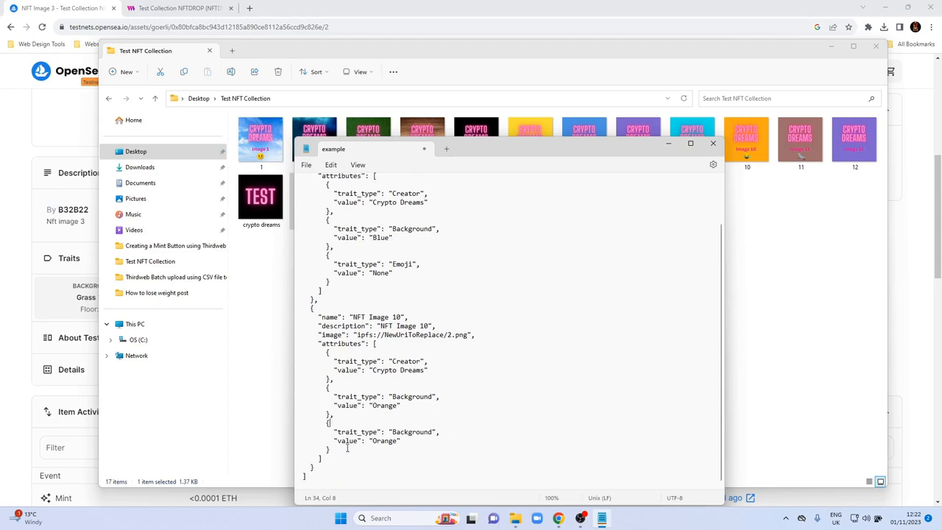
pyautogui.scroll(2, 335, 390)
pyautogui.scroll(-2, 333, 384)
pyautogui.click(333, 308)
pyautogui.press('Up')
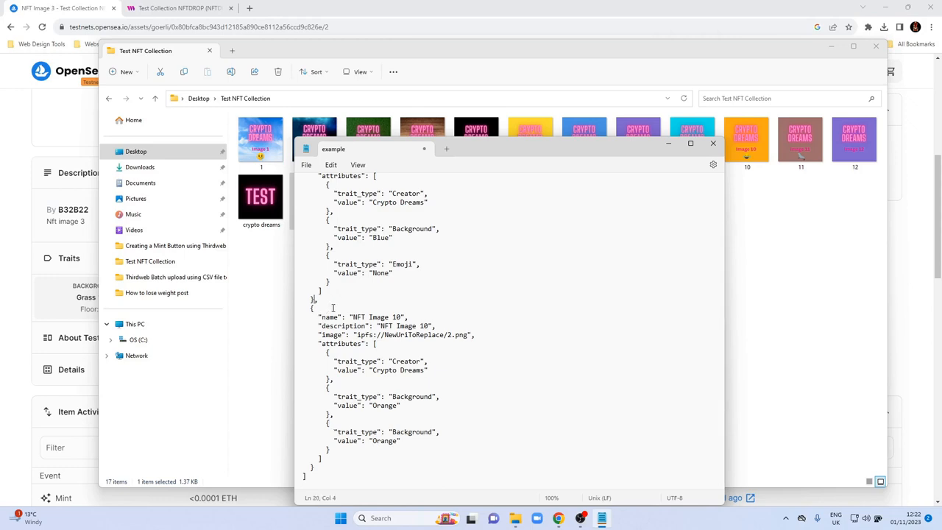
pyautogui.press('Up')
pyautogui.press('Up')
pyautogui.click(333, 308)
pyautogui.press('Up')
pyautogui.press('End')
pyautogui.press('Up')
pyautogui.press('Down')
pyautogui.press('Right')
pyautogui.hotkey('shift', 'Down')
pyautogui.hotkey('shift', 'Down')
pyautogui.hotkey('shift', 'Down')
pyautogui.hotkey('shift', 'Down')
pyautogui.hotkey('shift', 'Down')
pyautogui.hotkey('shift', 'Down')
pyautogui.hotkey('shift', 'Down')
pyautogui.hotkey('shift', 'Down')
pyautogui.hotkey('shift', 'Down')
pyautogui.hotkey('shift', 'Down')
pyautogui.hotkey('shift', 'Down')
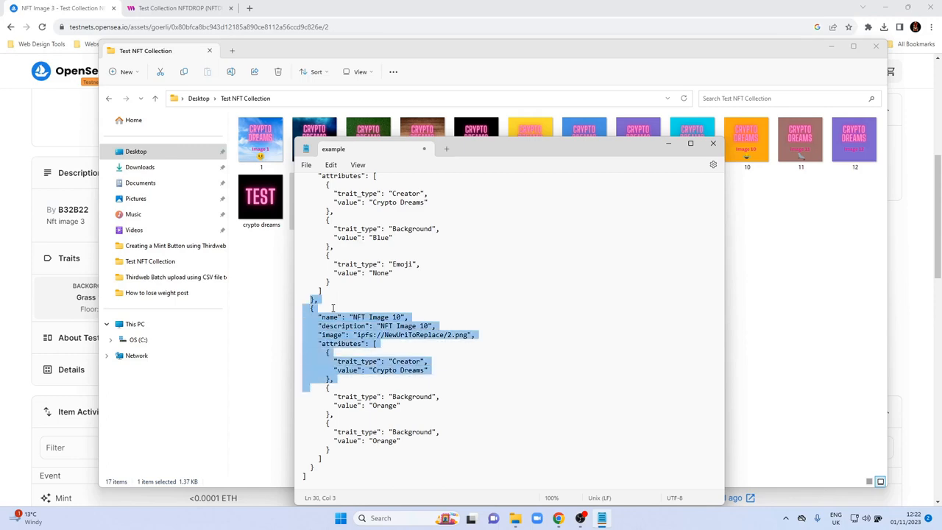
pyautogui.hotkey('shift', 'Down')
pyautogui.hotkey('shift', 'Down')
pyautogui.hotkey('shift', 'Down')
pyautogui.hotkey('shift', 'Down')
pyautogui.hotkey('shift', 'Down')
pyautogui.hotkey('shift', 'Down')
pyautogui.hotkey('shift', 'Right')
pyautogui.hotkey('shift', 'Right')
pyautogui.hotkey('shift', 'Right')
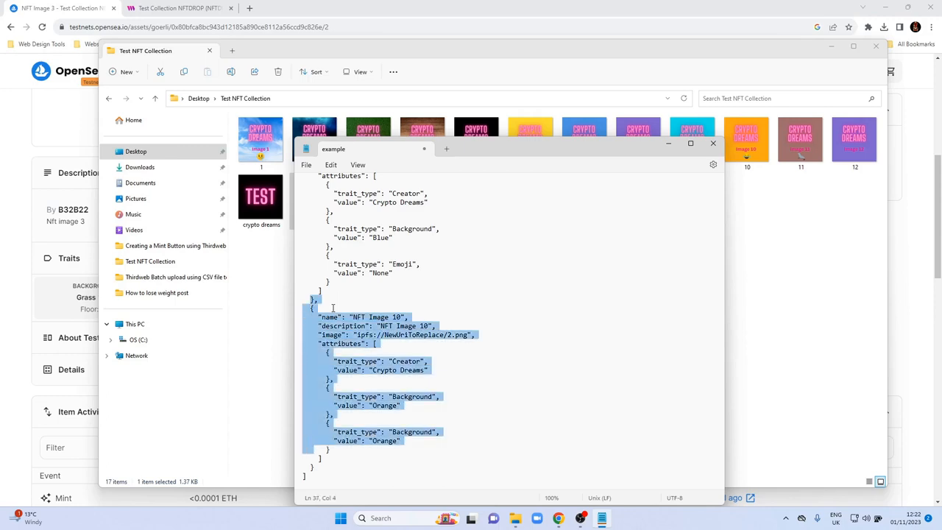
pyautogui.hotkey('shift', 'Right')
pyautogui.hotkey('shift', 'Right')
pyautogui.hotkey('ctrl', 'c')
pyautogui.press('Right')
pyautogui.press('Return')
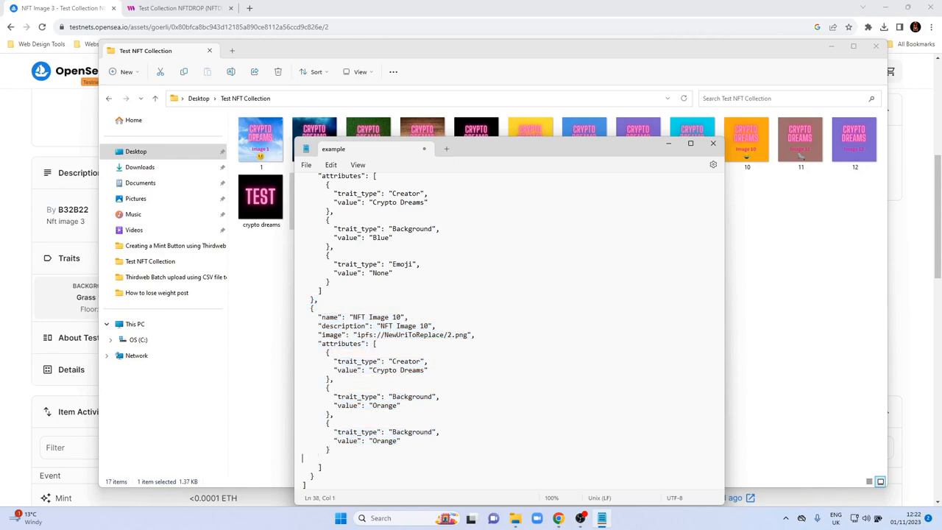
pyautogui.hotkey('ctrl', 'v')
# Close the first NFT Image 10 entry's attributes list with a square bracket and indent the closing lines like the NFT Image 9 entry.
pyautogui.press('Up')
pyautogui.press('Up')
pyautogui.press('Up')
pyautogui.press('Up')
pyautogui.press('Up')
pyautogui.press('Up')
pyautogui.press('Up')
pyautogui.press('Up')
pyautogui.press('Up')
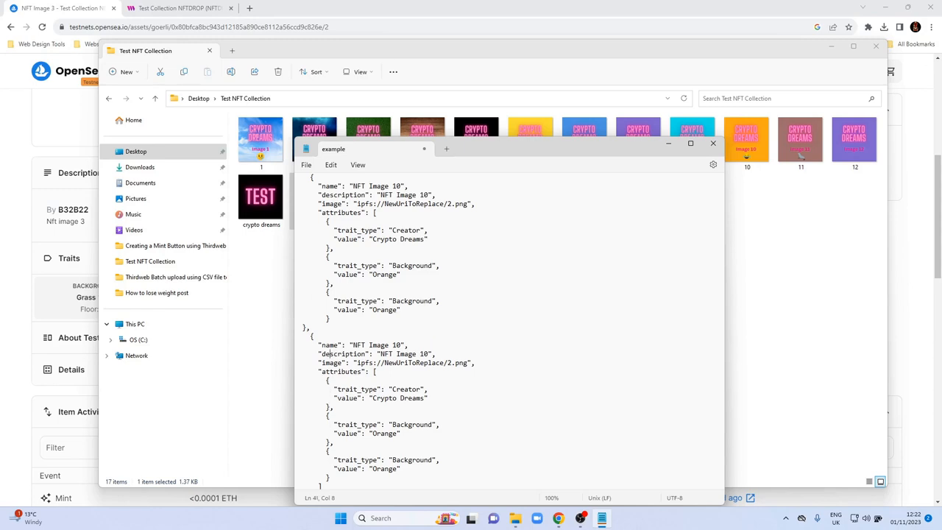
pyautogui.scroll(3, 342, 310)
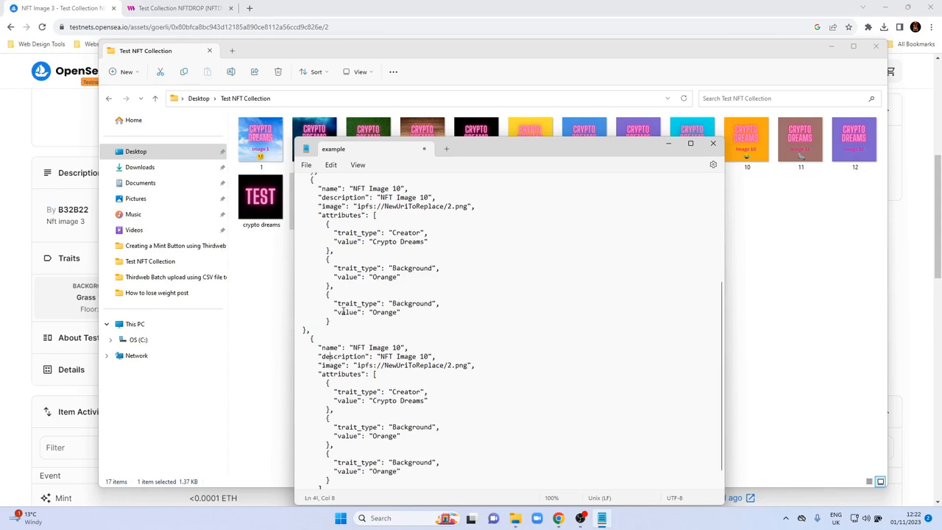
pyautogui.scroll(-1, 343, 310)
pyautogui.click(338, 371)
pyautogui.press('Return')
pyautogui.write(']')
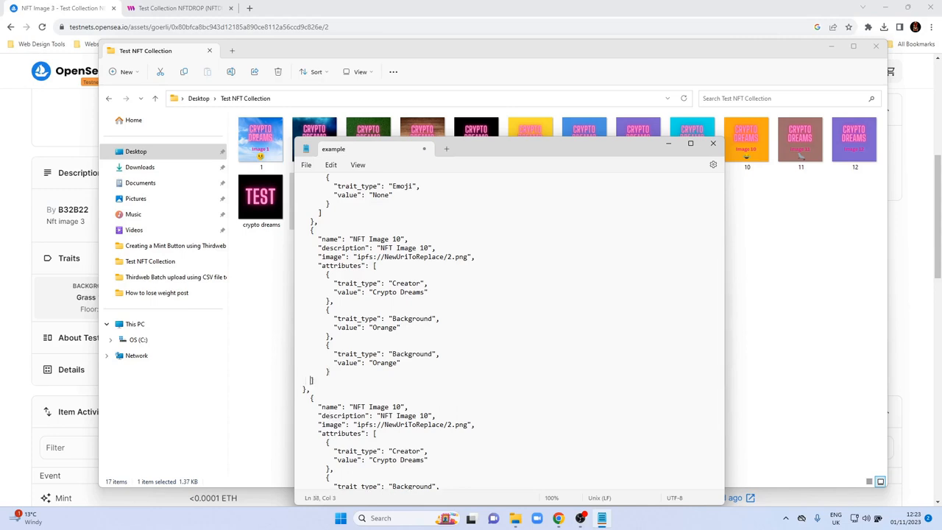
pyautogui.press('Down')
pyautogui.press('Home')
# Paste another copy of the NFT Image 10 entry on a new line after the final attribute block of the file.
pyautogui.scroll(-2, 392, 360)
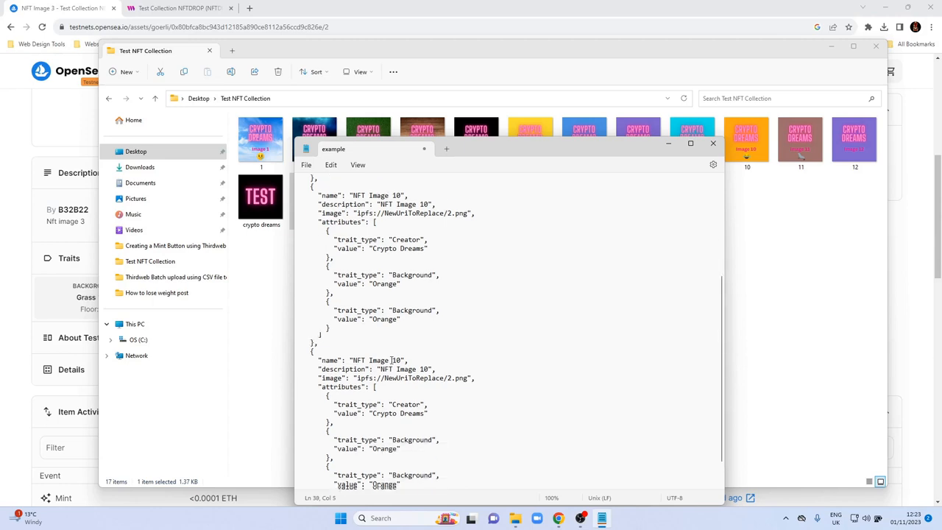
pyautogui.scroll(-2, 392, 360)
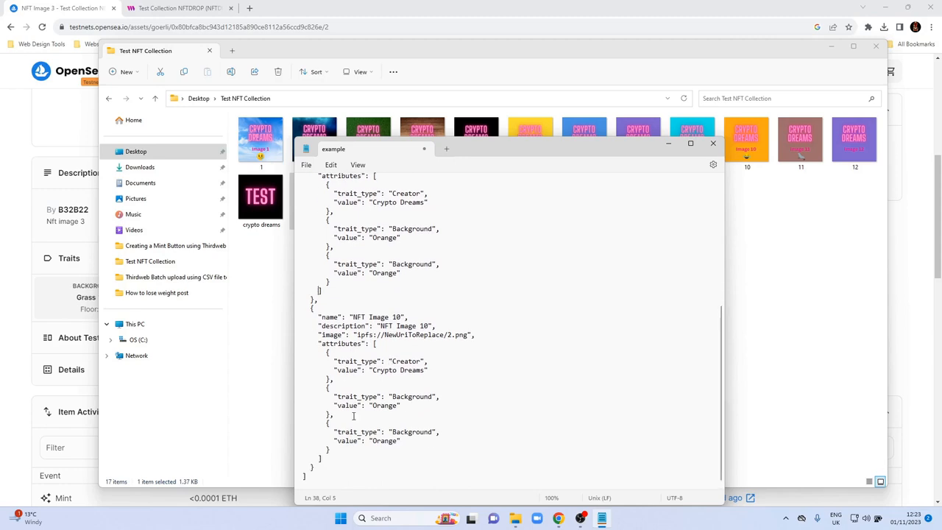
pyautogui.click(337, 450)
pyautogui.press('Return')
pyautogui.hotkey('ctrl', 'v')
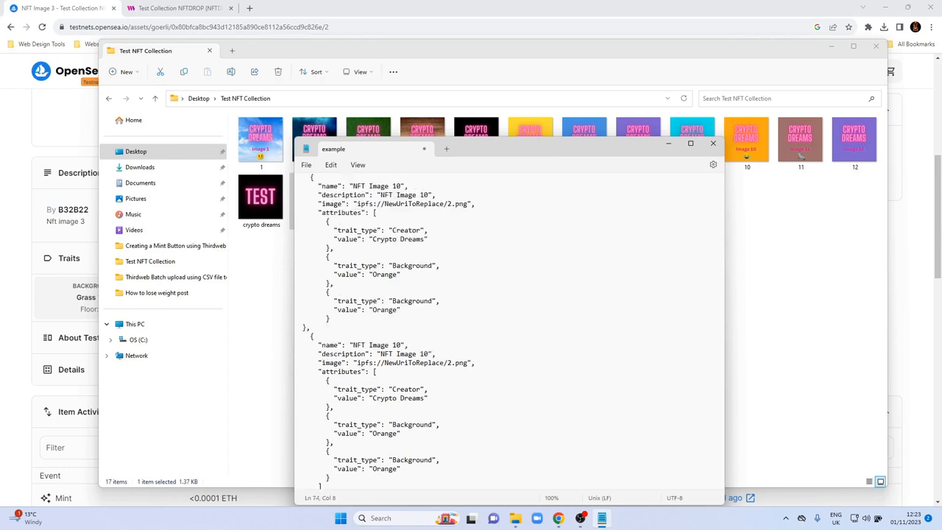
# Close the second NFT Image 10 entry's attributes list with a square bracket and indent its closing lines like the entries above.
pyautogui.press('Up')
pyautogui.press('Up')
pyautogui.press('Up')
pyautogui.press('Up')
pyautogui.press('Up')
pyautogui.press('Up')
pyautogui.press('Return')
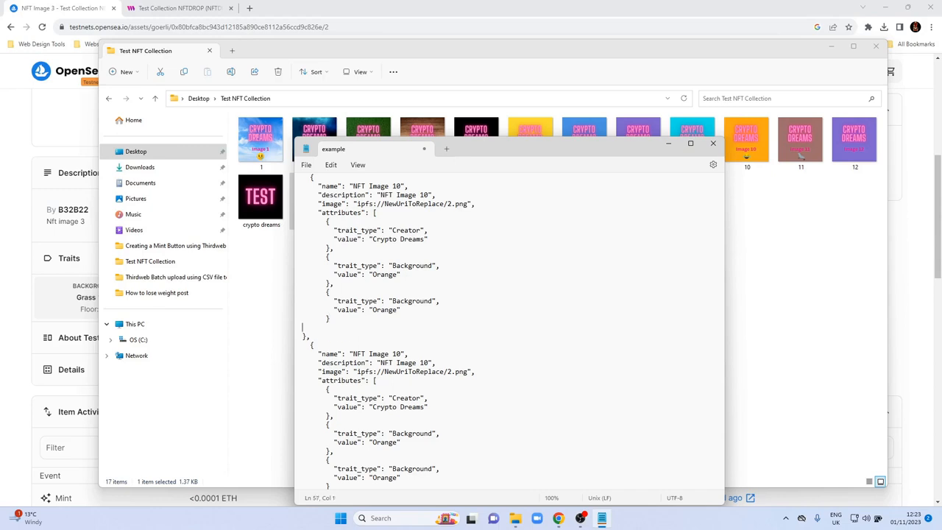
pyautogui.write('{')
pyautogui.scroll(3, 512, 331)
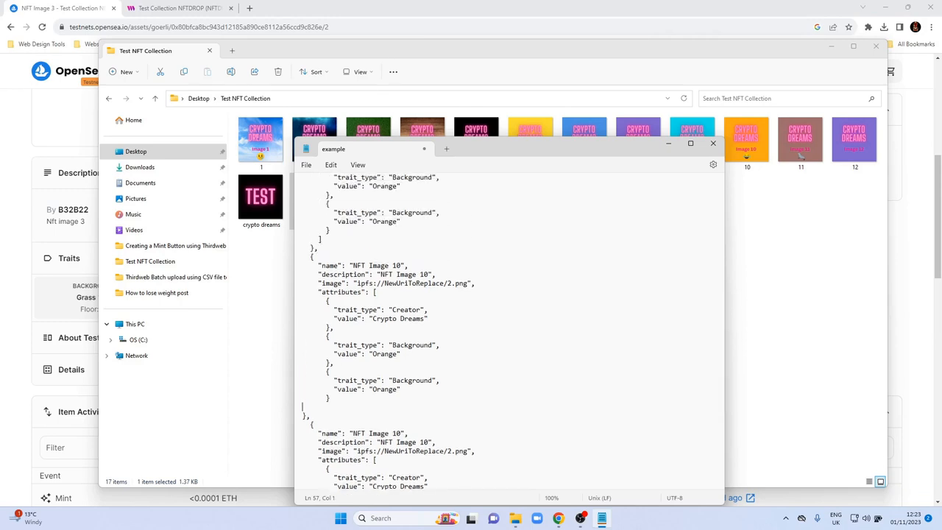
pyautogui.write(']')
pyautogui.press('Down')
pyautogui.press('Left')
pyautogui.press('Left')
pyautogui.press('Up')
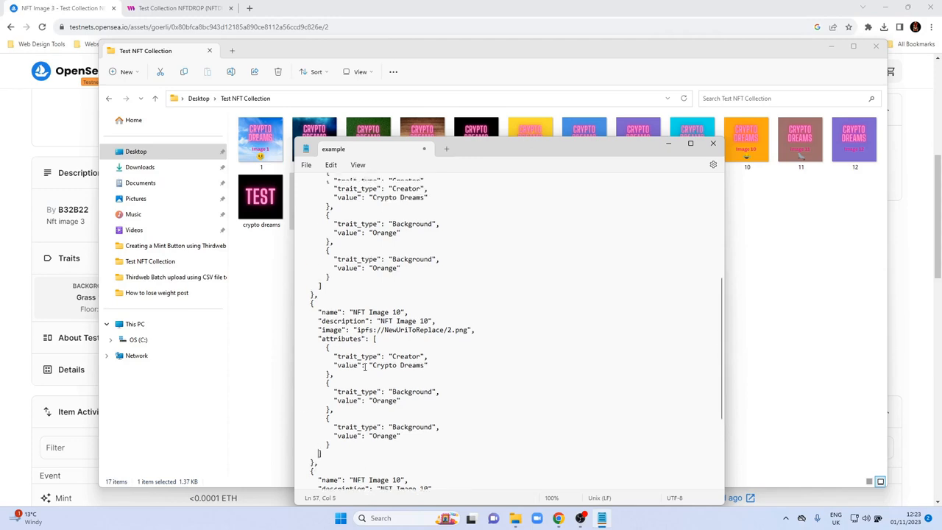
# Change the name and description of the second NFT Image 10 entry to NFT Image 11.
pyautogui.scroll(-3, 365, 367)
pyautogui.scroll(5, 364, 366)
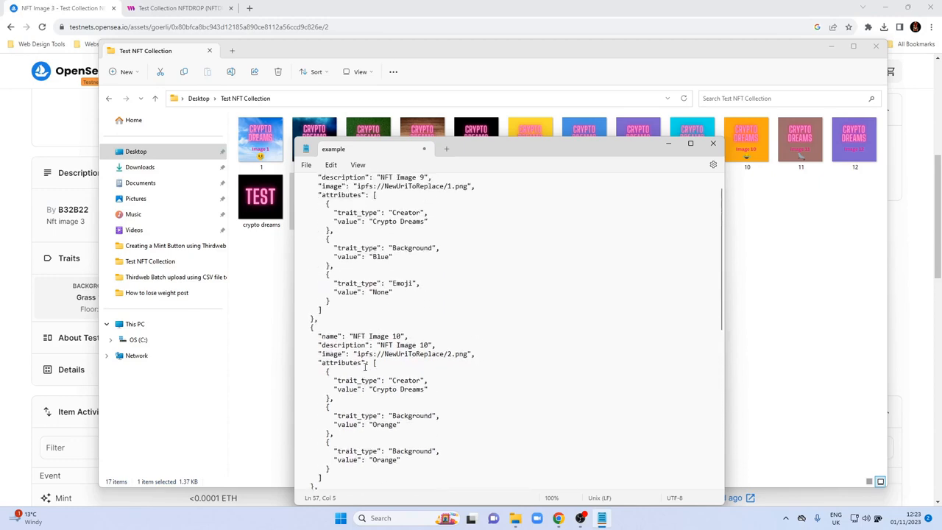
pyautogui.scroll(-6, 364, 372)
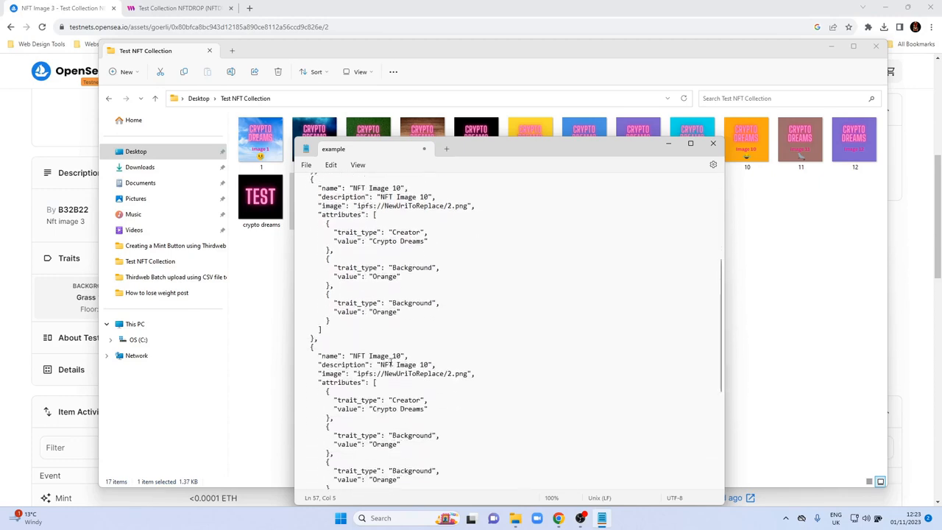
pyautogui.click(394, 356)
pyautogui.press('Delete')
pyautogui.write('1')
pyautogui.press('Down')
pyautogui.press('Right')
pyautogui.press('Right')
pyautogui.press('Right')
pyautogui.press('Right')
pyautogui.press('BackSpace')
pyautogui.write('1')
pyautogui.press('Down')
pyautogui.press('Down')
pyautogui.press('Down')
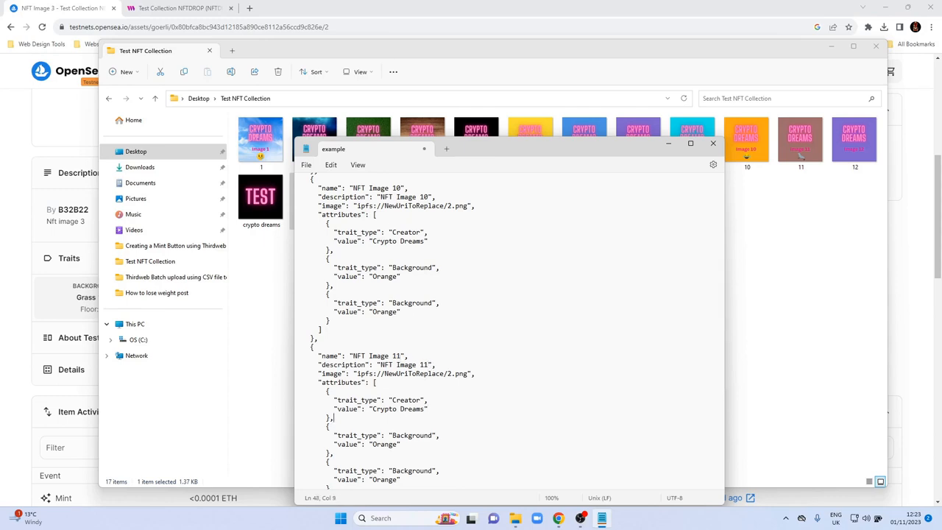
# Set the first Background value of the NFT Image 11 entry to Brown.
pyautogui.moveTo(589, 151); pyautogui.dragTo(554, 129)
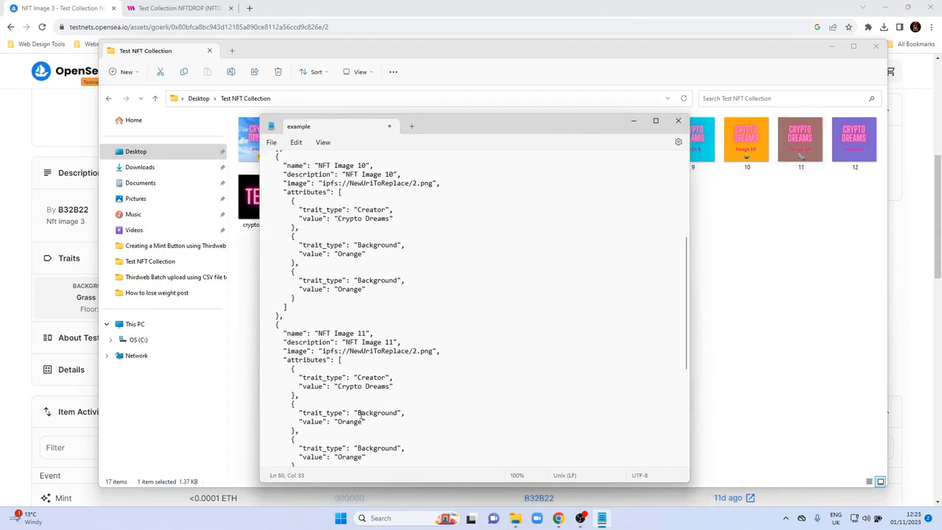
pyautogui.click(338, 421)
pyautogui.hotkey('shift', 'Right')
pyautogui.hotkey('shift', 'Right')
pyautogui.hotkey('shift', 'Right')
pyautogui.hotkey('shift', 'Right')
pyautogui.hotkey('shift', 'Right')
pyautogui.hotkey('shift', 'Right')
pyautogui.write('Brown')
pyautogui.press('Down')
# Change the duplicate Background trait of the NFT Image 10 entry to Emoji with the value LOL.
pyautogui.press('Up')
pyautogui.press('Up')
pyautogui.press('Up')
pyautogui.press('Up')
pyautogui.press('Up')
pyautogui.press('Up')
pyautogui.press('Up')
pyautogui.press('Up')
pyautogui.press('Up')
pyautogui.press('Up')
pyautogui.press('Up')
pyautogui.doubleClick(359, 280)
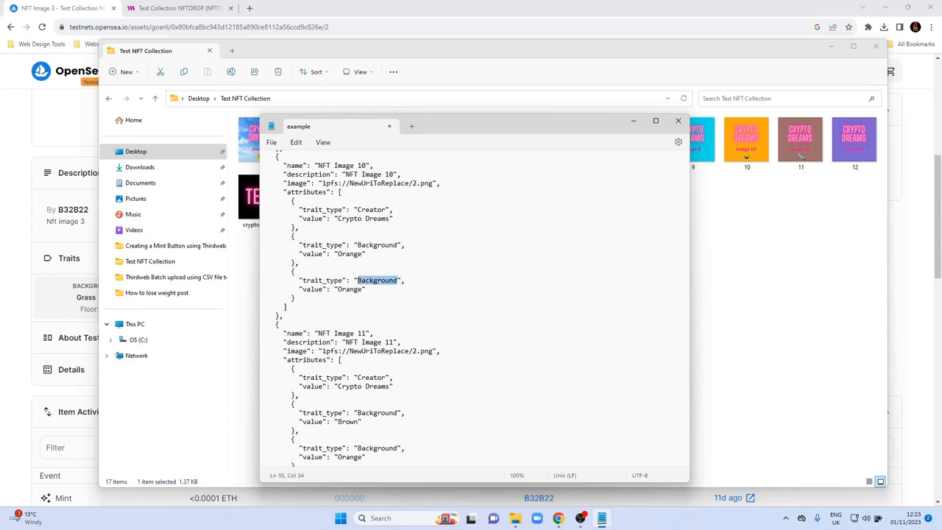
pyautogui.write('Emoji')
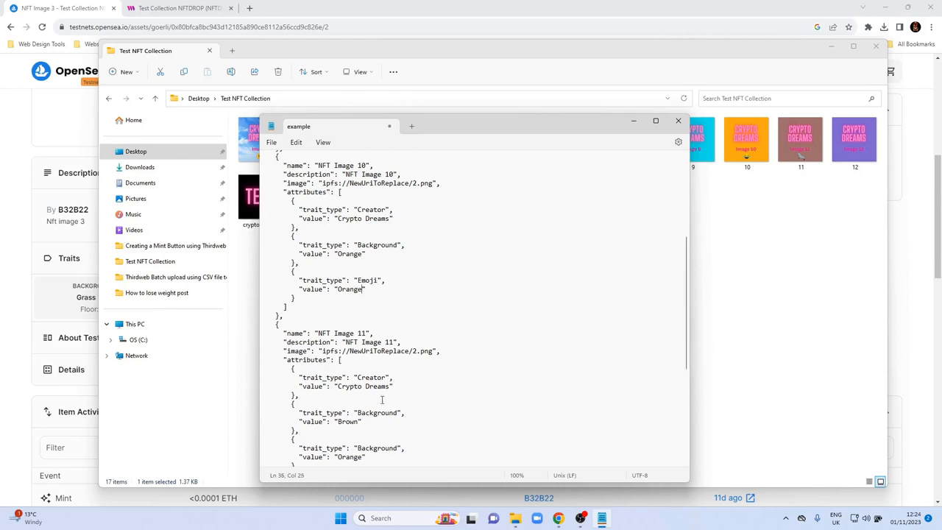
pyautogui.moveTo(555, 128); pyautogui.dragTo(527, 128)
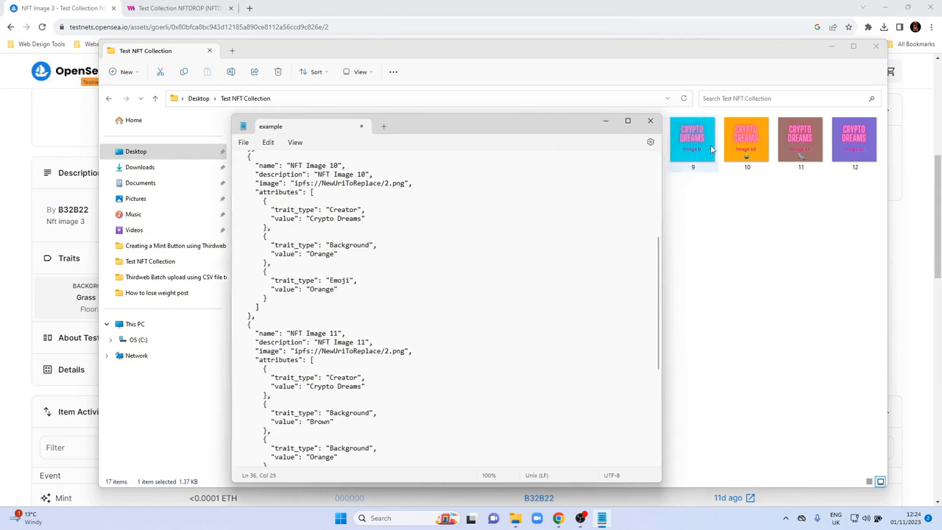
pyautogui.click(310, 289)
pyautogui.moveTo(310, 288); pyautogui.dragTo(336, 289)
pyautogui.write('LOL')
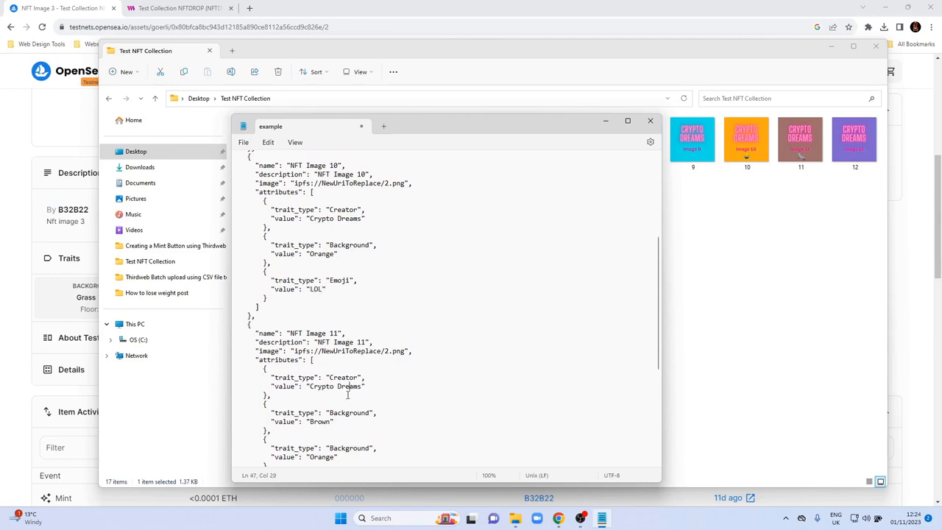
# Change the duplicate Background trait of the NFT Image 11 entry to Emoji with the value Seal.
pyautogui.click(342, 422)
pyautogui.moveTo(329, 448); pyautogui.dragTo(369, 448)
pyautogui.write('Emoji')
pyautogui.hotkey('shift', 'Left')
pyautogui.hotkey('shift', 'Left')
pyautogui.hotkey('shift', 'Left')
pyautogui.hotkey('shift', 'Left')
pyautogui.hotkey('shift', 'Left')
pyautogui.hotkey('shift', 'Left')
pyautogui.write('Seal')
# Change the name and description of the last entry in the file to NFT Image 12.
pyautogui.scroll(-4, 340, 404)
pyautogui.scroll(-1, 339, 403)
pyautogui.click(338, 368)
pyautogui.press('BackSpace')
pyautogui.write('2')
pyautogui.click(336, 376)
pyautogui.press('BackSpace')
pyautogui.write('2')
pyautogui.press('Down')
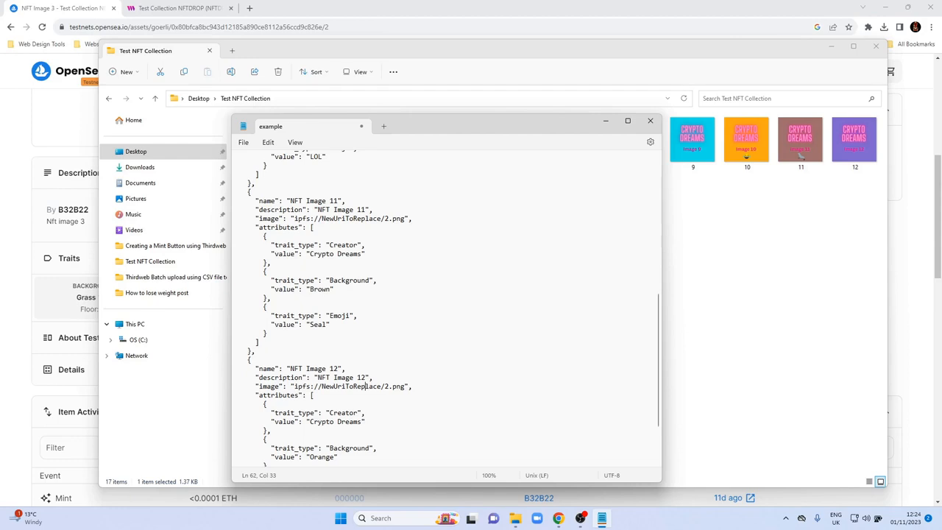
# Set the first Background value of the NFT Image 12 entry to Purple.
pyautogui.write('{         "trait_type": "Background",         "value": "Orange"       },')
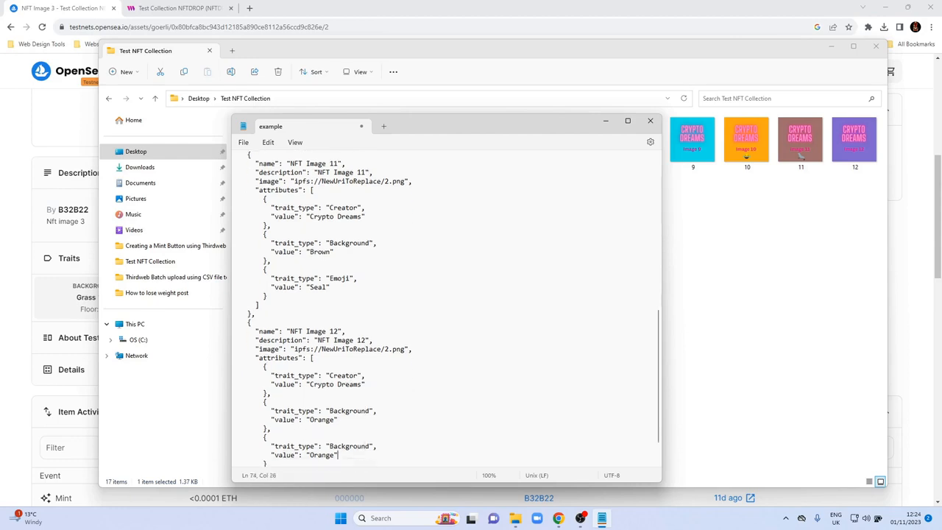
pyautogui.click(339, 420)
pyautogui.hotkey('shift', 'Left')
pyautogui.hotkey('shift', 'Left')
pyautogui.hotkey('shift', 'Left')
pyautogui.hotkey('shift', 'Left')
pyautogui.hotkey('shift', 'Left')
pyautogui.hotkey('shift', 'Left')
pyautogui.write('Purple')
# Change the duplicate Background trait of the NFT Image 12 entry to Emoji with the value None.
pyautogui.press('Down')
pyautogui.press('Down')
pyautogui.press('Down')
pyautogui.press('Left')
pyautogui.hotkey('shift', 'End')
pyautogui.hotkey('shift', 'Left')
pyautogui.hotkey('shift', 'Left')
pyautogui.write('Emoji')
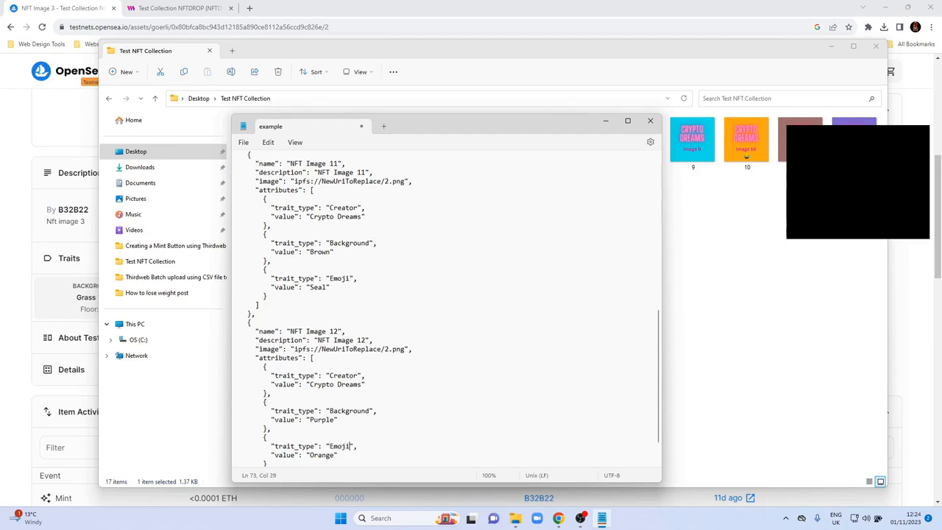
pyautogui.press('Left')
pyautogui.hotkey('shift', 'Left')
pyautogui.hotkey('shift', 'Left')
pyautogui.hotkey('shift', 'Left')
pyautogui.hotkey('shift', 'Left')
pyautogui.hotkey('shift', 'Left')
pyautogui.hotkey('shift', 'Left')
pyautogui.write('None')
pyautogui.click(397, 255)
# Check the edited entries, save the file as examplebatch.json in the Test NFT Collection folder, and close the text editor.
pyautogui.scroll(-2, 411, 284)
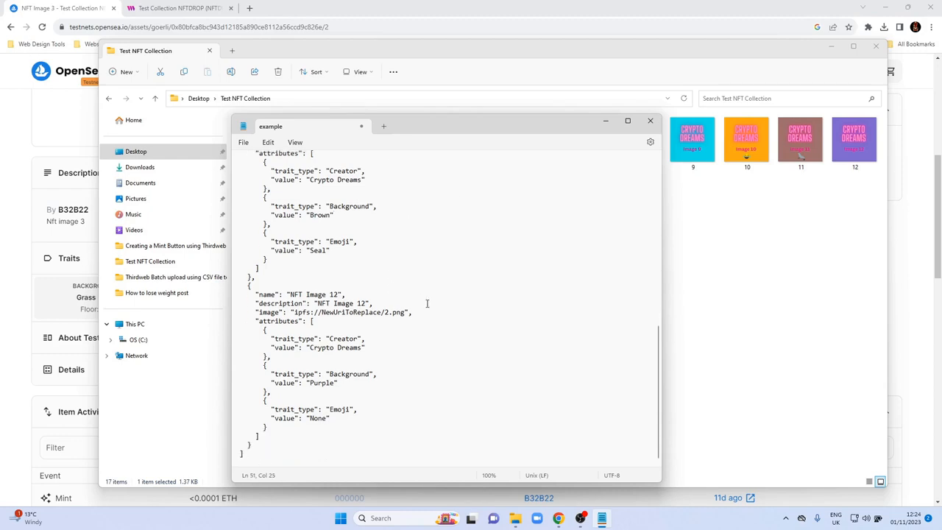
pyautogui.scroll(20, 433, 317)
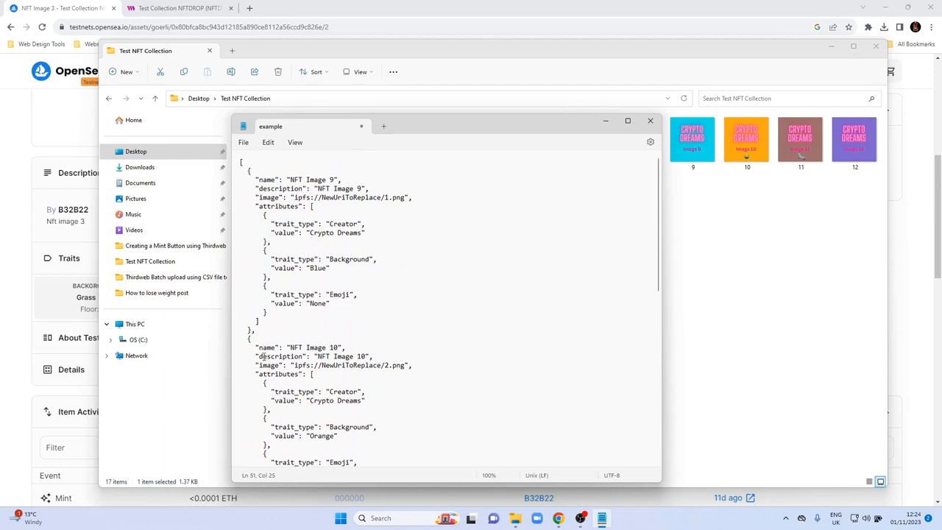
pyautogui.scroll(-9, 334, 281)
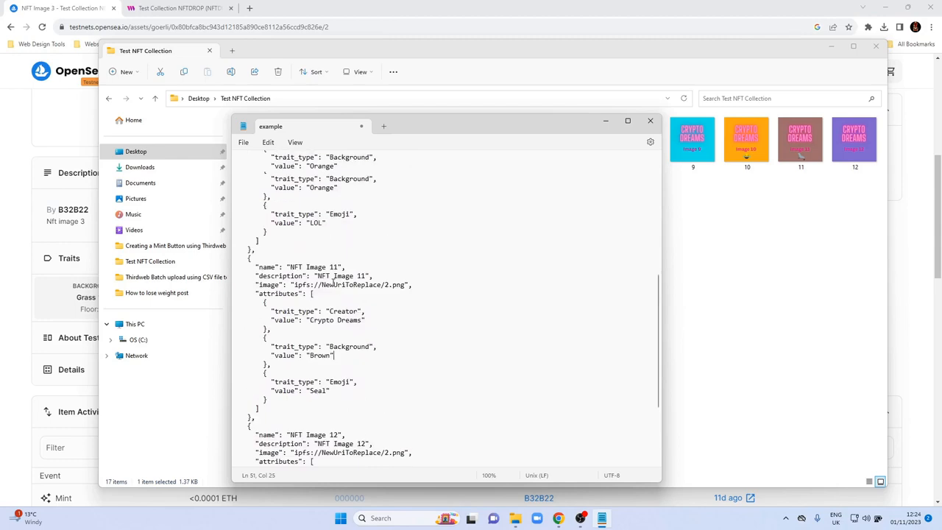
pyautogui.scroll(2, 334, 281)
pyautogui.click(243, 145)
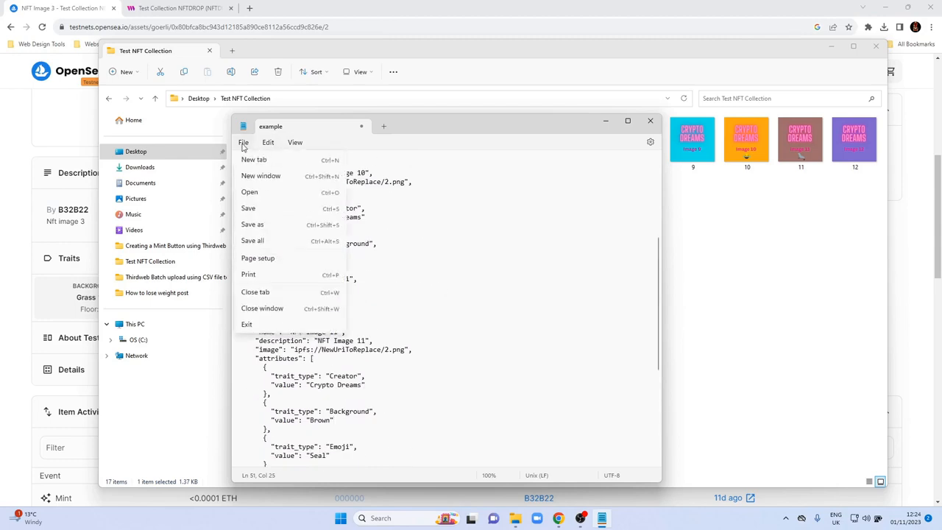
pyautogui.click(259, 225)
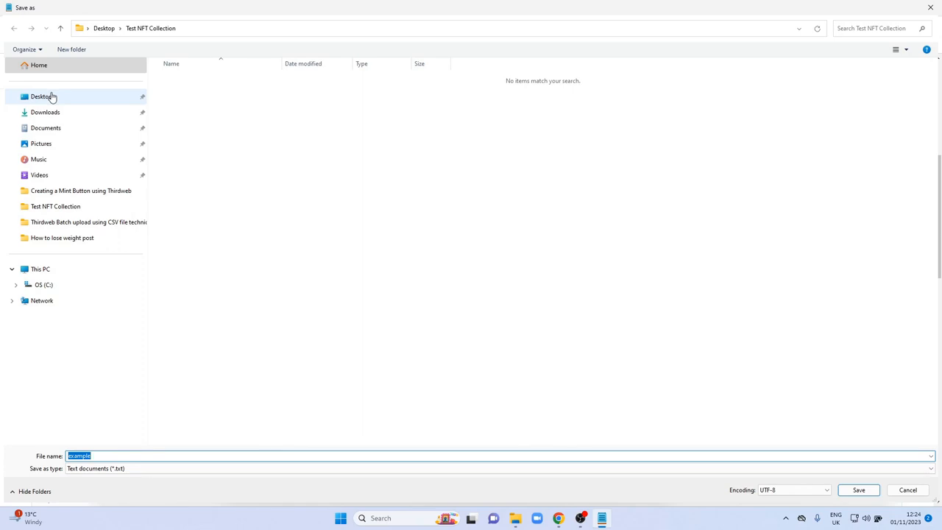
pyautogui.click(52, 96)
pyautogui.doubleClick(189, 81)
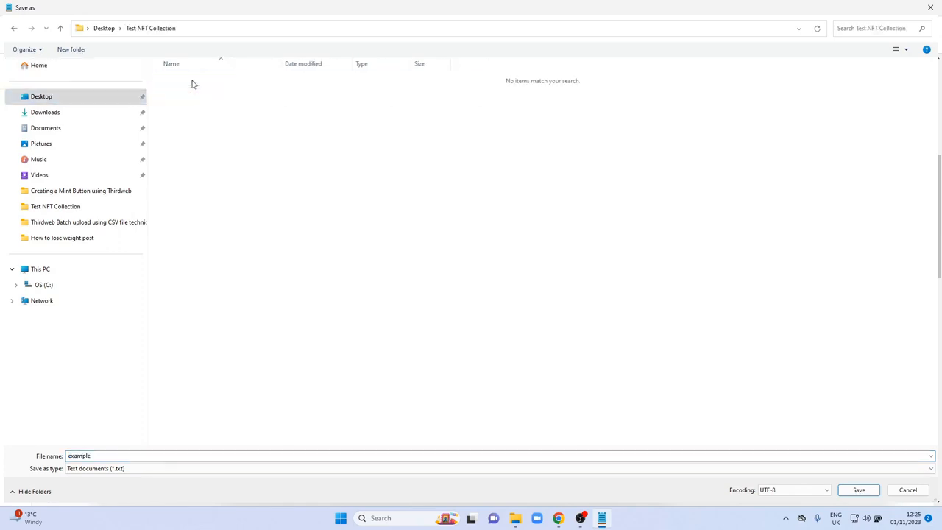
pyautogui.click(114, 455)
pyautogui.click(112, 455)
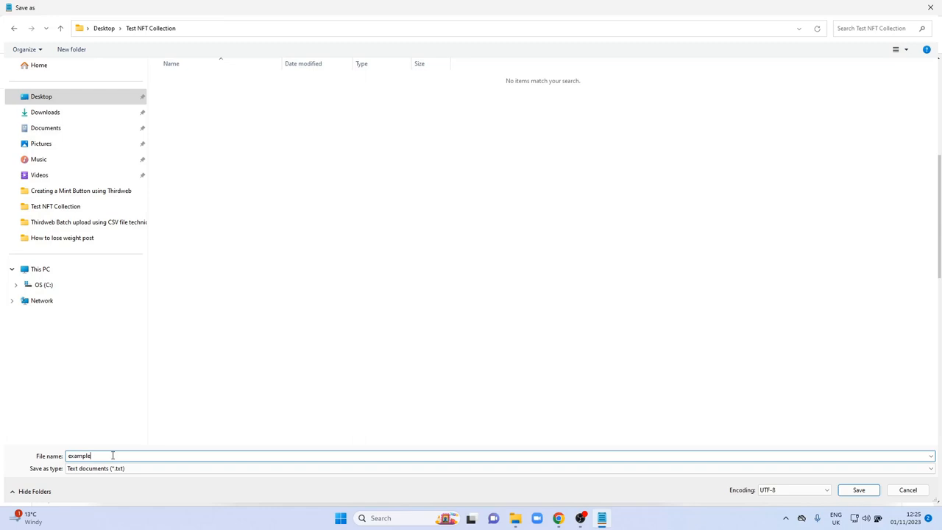
pyautogui.write('batch')
pyautogui.write('.json')
pyautogui.click(857, 490)
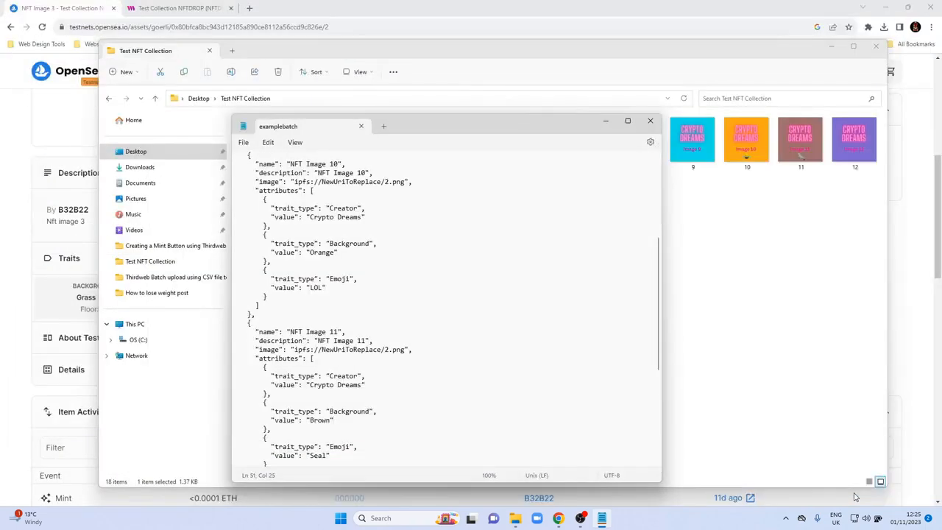
pyautogui.click(649, 123)
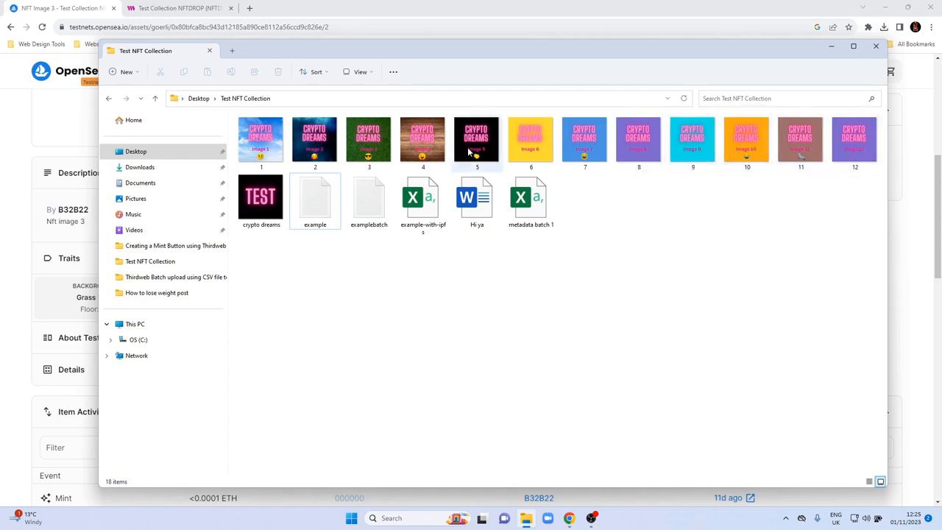
# Switch to the thirdweb contract page and load images 9 to 12 together with the examplebatch file into a batch upload.
pyautogui.click(174, 9)
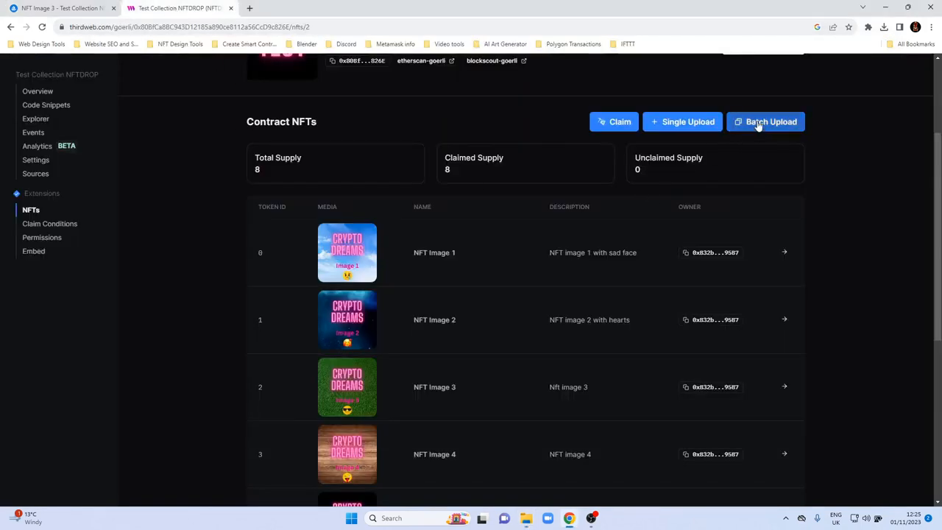
pyautogui.click(757, 127)
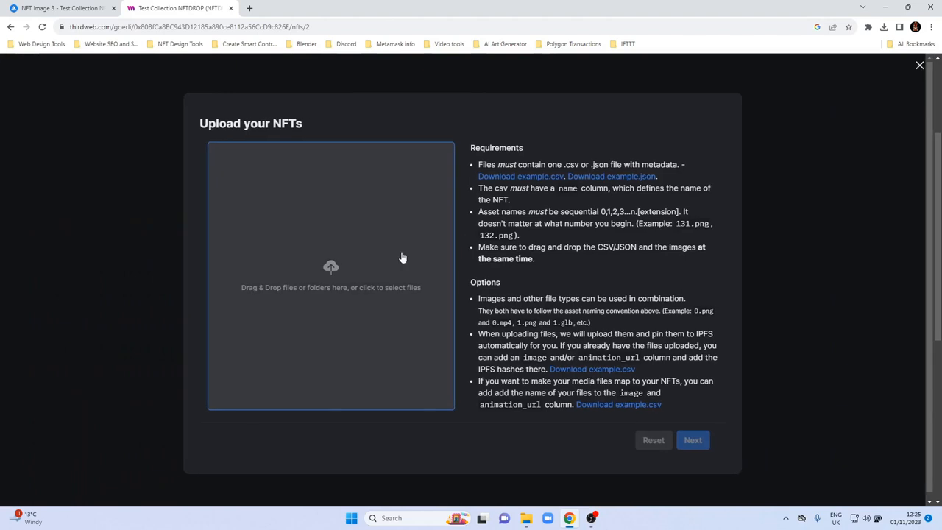
pyautogui.click(344, 270)
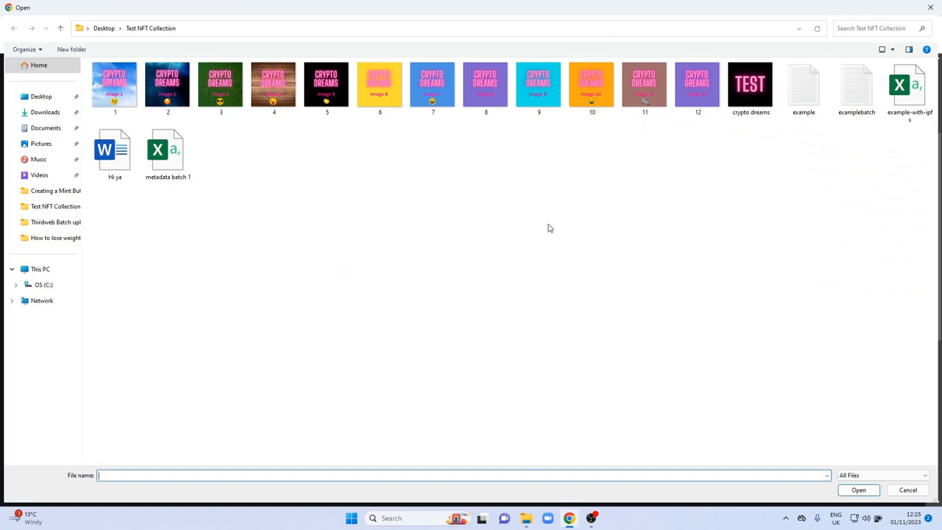
pyautogui.click(548, 99)
pyautogui.keyDown('shift'); pyautogui.click(701, 92); pyautogui.keyUp('shift')
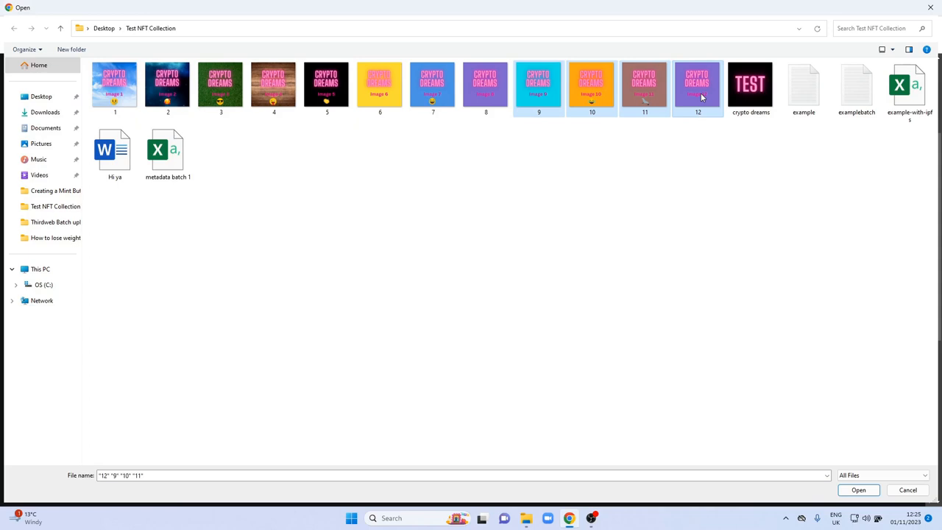
pyautogui.keyDown('ctrl'); pyautogui.click(863, 106); pyautogui.keyUp('ctrl')
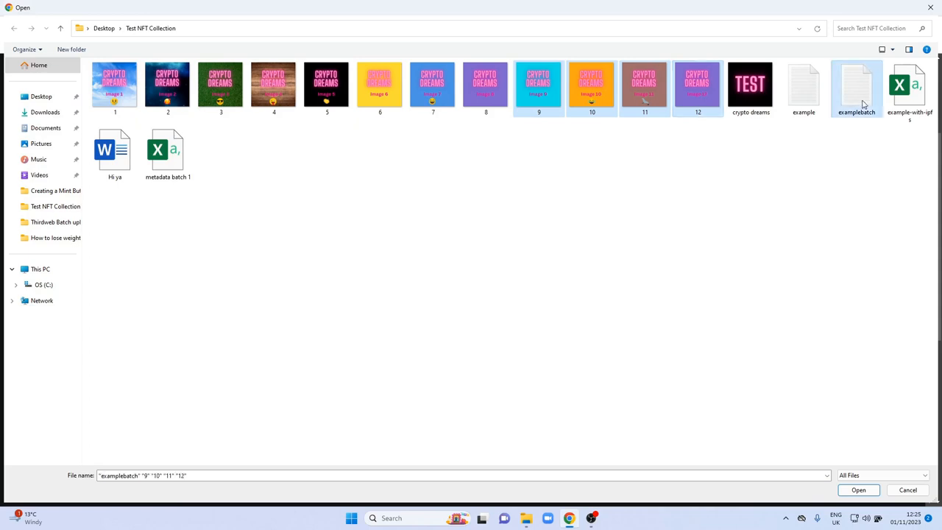
pyautogui.click(859, 490)
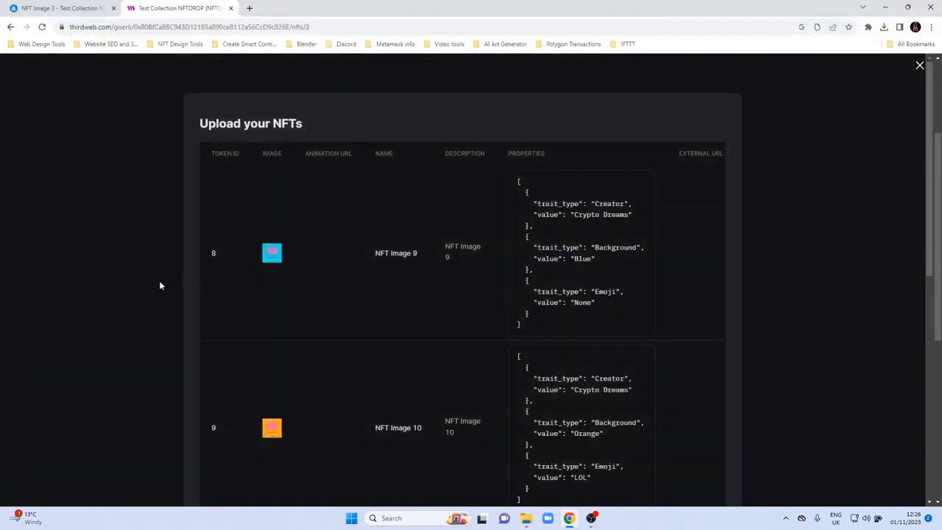
# Review the images, names, descriptions and properties of NFT Images 9 to 12 in the batch upload preview.
pyautogui.scroll(-1, 148, 282)
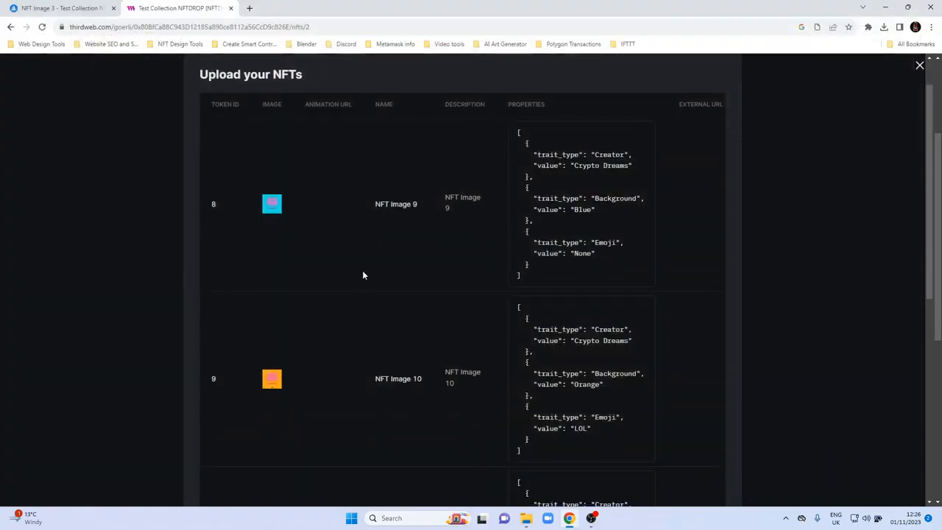
pyautogui.rightClick(425, 250)
pyautogui.click(397, 243)
pyautogui.scroll(-2, 419, 272)
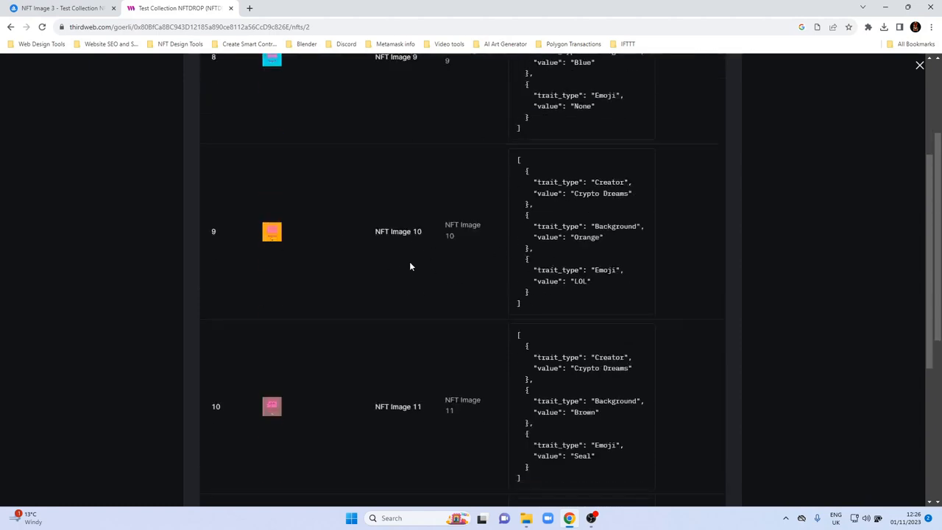
pyautogui.scroll(-1, 295, 286)
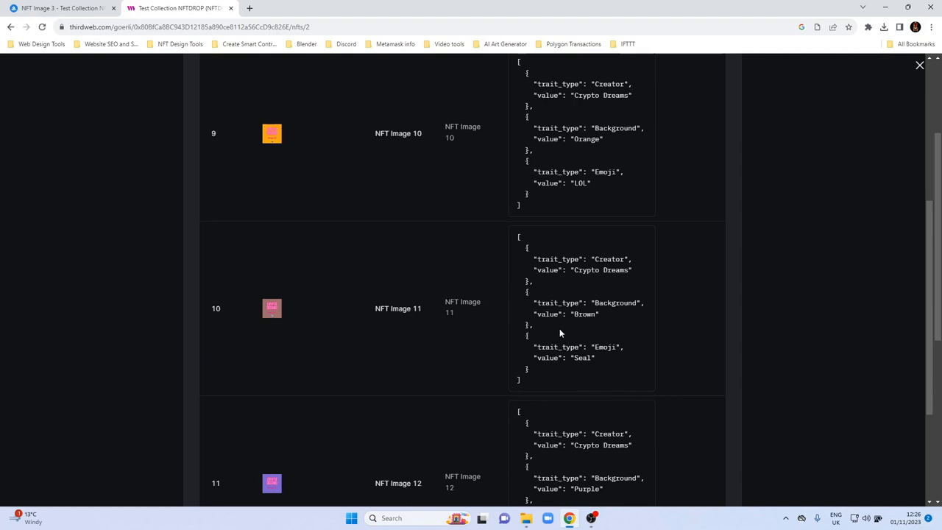
pyautogui.scroll(-2, 336, 314)
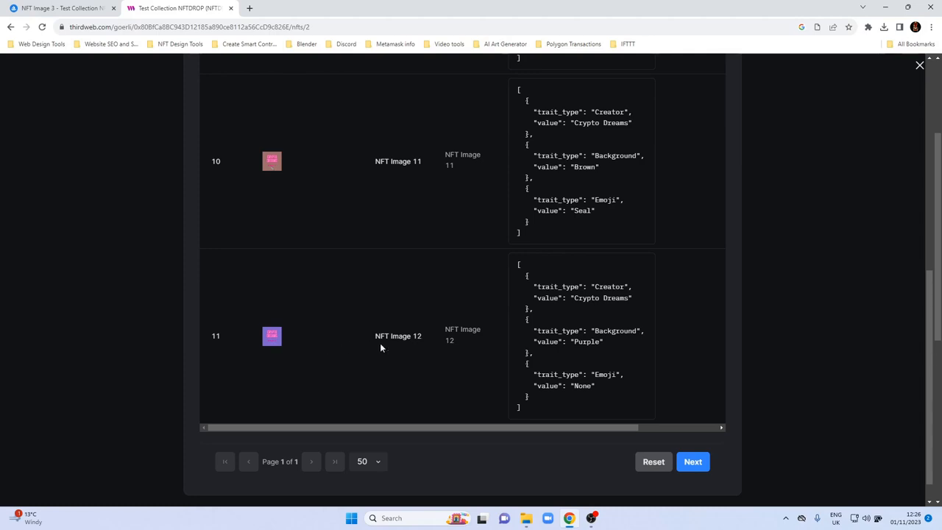
pyautogui.moveTo(414, 428); pyautogui.dragTo(500, 427)
pyautogui.scroll(4, 519, 339)
pyautogui.scroll(2, 515, 338)
pyautogui.scroll(-6, 505, 346)
pyautogui.moveTo(492, 400); pyautogui.dragTo(412, 400)
pyautogui.scroll(6, 530, 304)
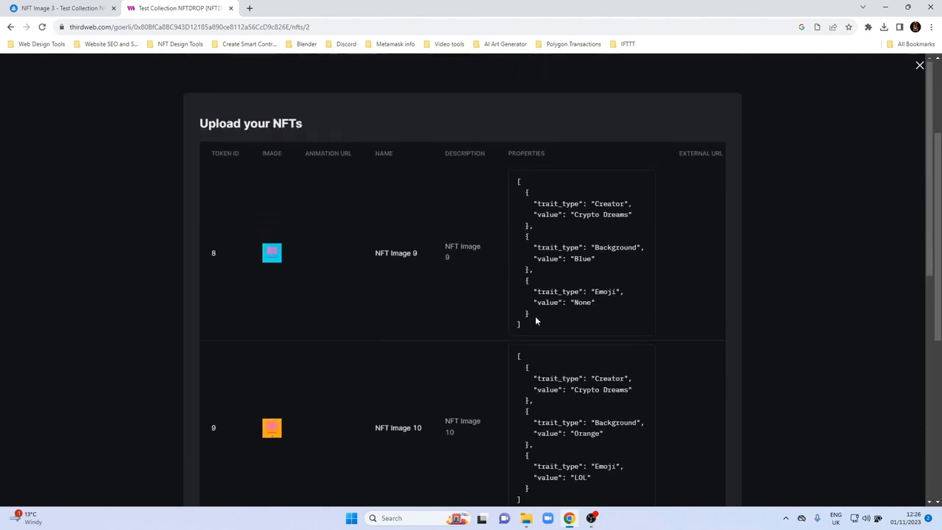
# Check the Creator, Background and Emoji traits of token IDs 8 to 11 against their images before uploading.
pyautogui.scroll(-2, 534, 317)
pyautogui.scroll(2, 692, 221)
pyautogui.scroll(-6, 365, 287)
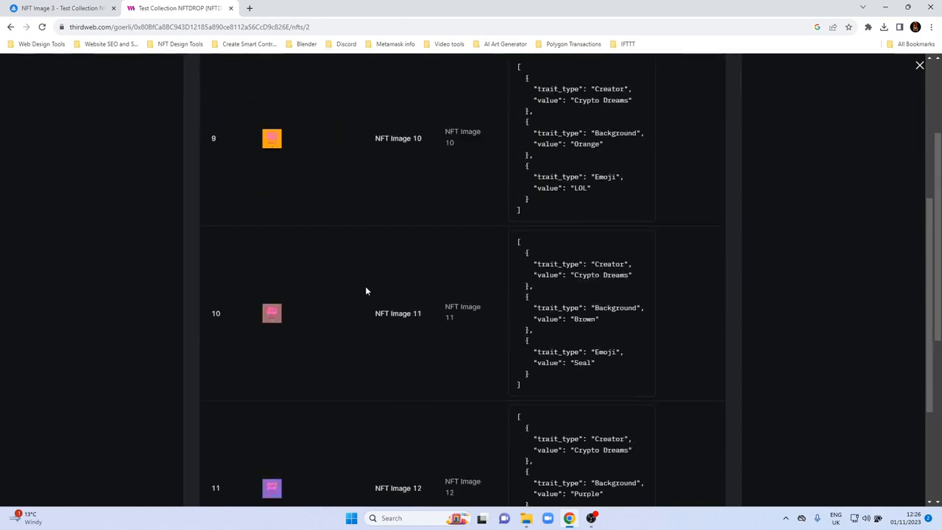
pyautogui.scroll(4, 368, 294)
pyautogui.scroll(-4, 364, 303)
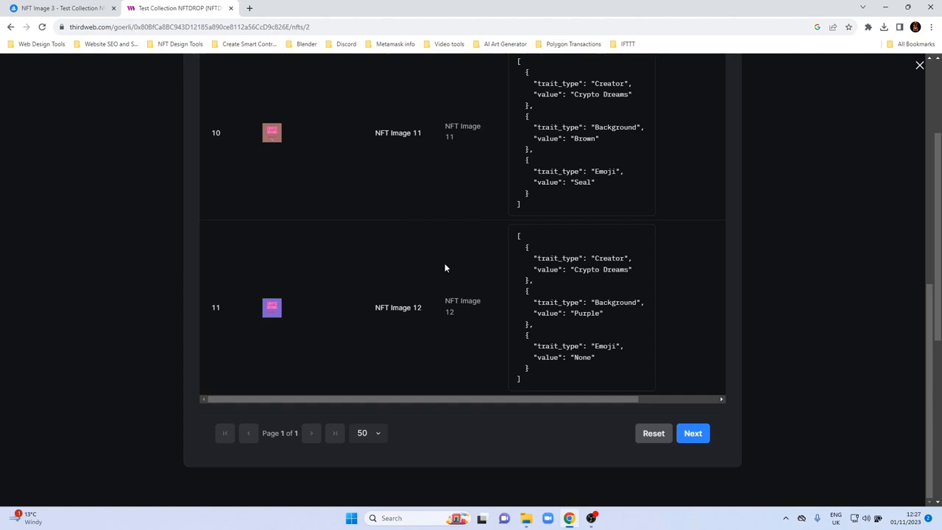
pyautogui.scroll(6, 445, 268)
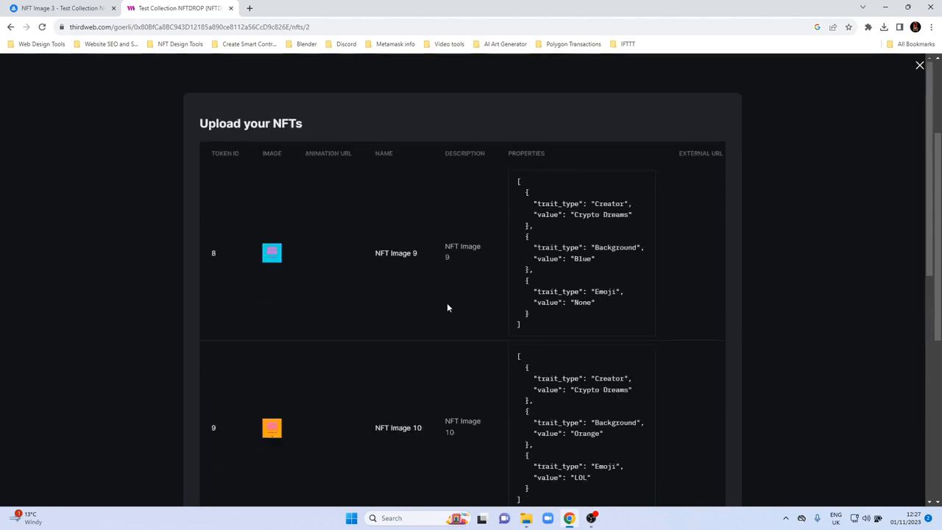
pyautogui.scroll(-6, 447, 307)
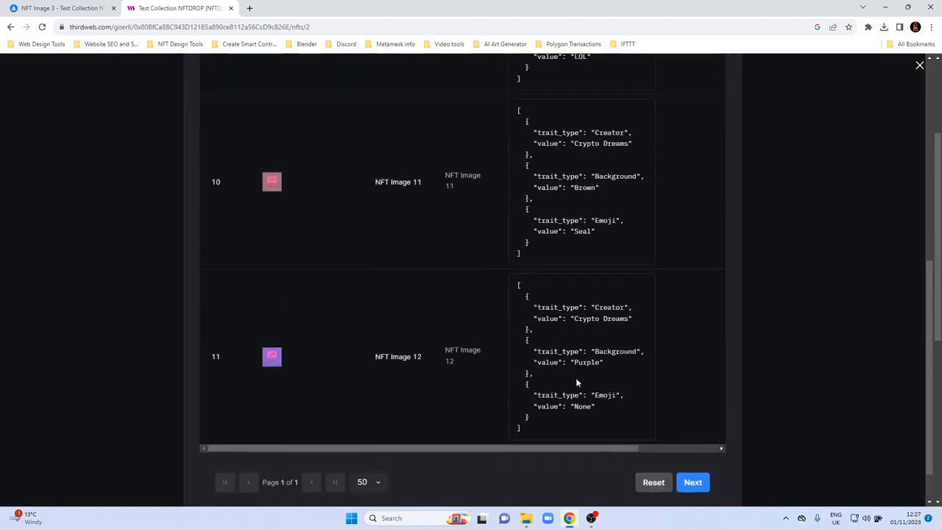
# Set the batch to Reveal upon mint, upload the 4 NFTs and confirm the lazy mint transaction in MetaMask.
pyautogui.click(693, 483)
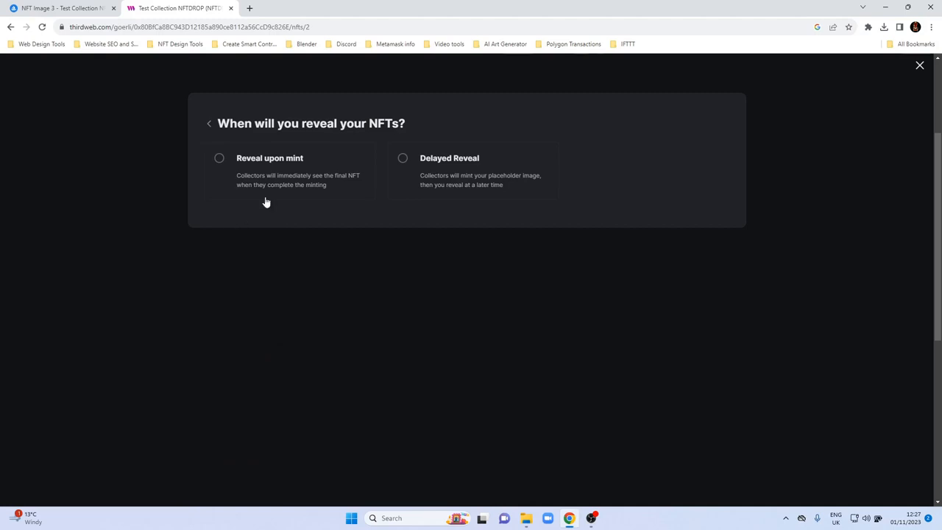
pyautogui.click(218, 160)
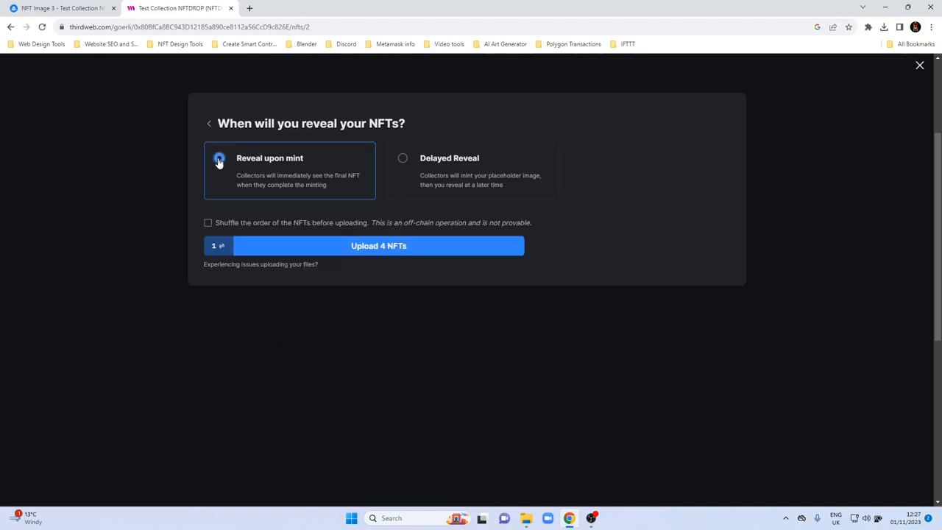
pyautogui.click(307, 248)
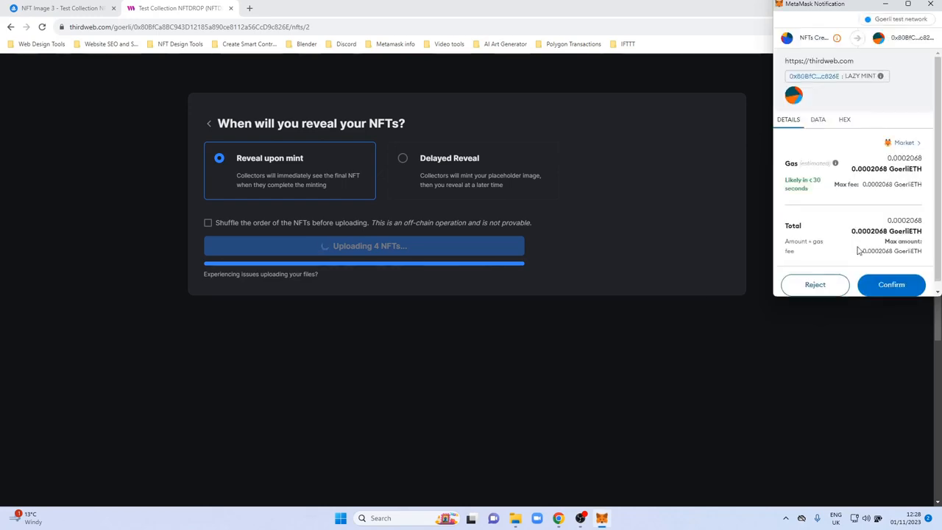
pyautogui.click(893, 285)
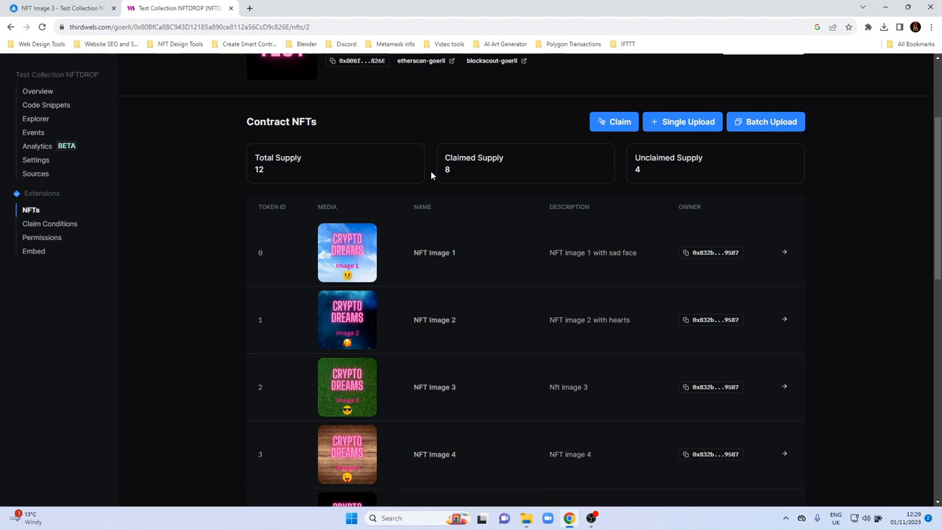
# Look through the Contract NFTs list down to the newly uploaded tokens.
pyautogui.scroll(-4, 424, 270)
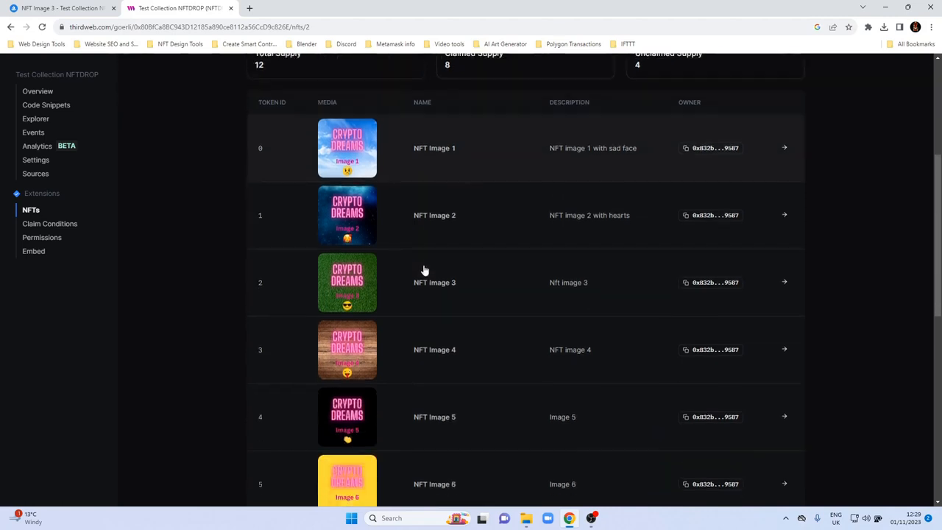
pyautogui.scroll(-3, 424, 271)
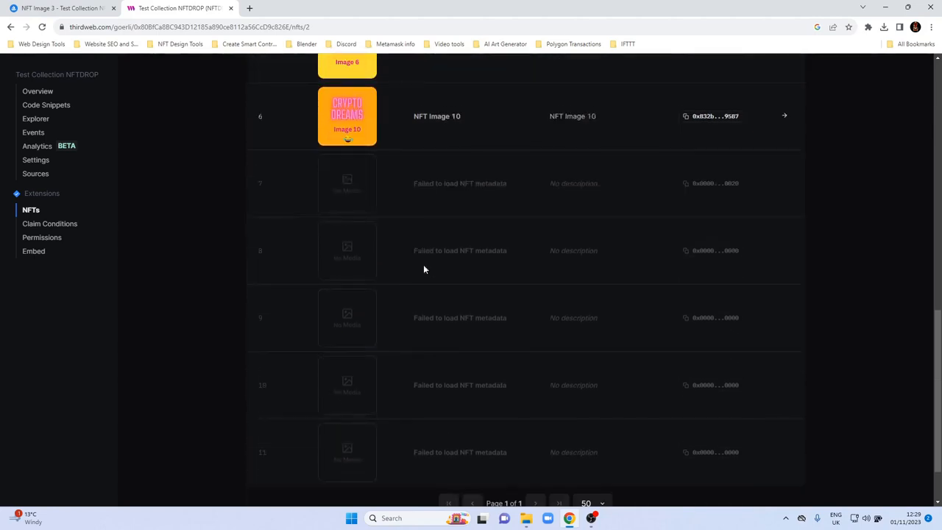
pyautogui.scroll(-1, 424, 270)
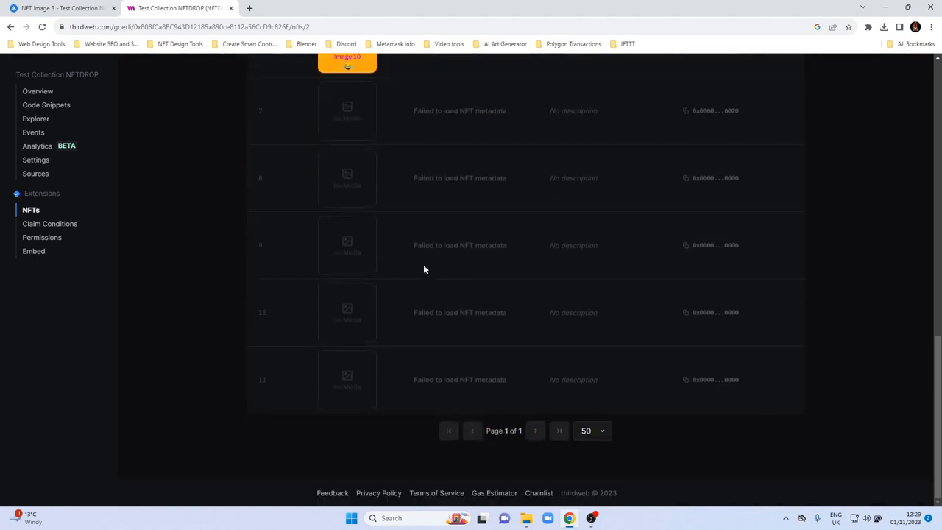
# Reload the contract page and examine the supply figures and the media, names and owners of all listed tokens.
pyautogui.click(42, 26)
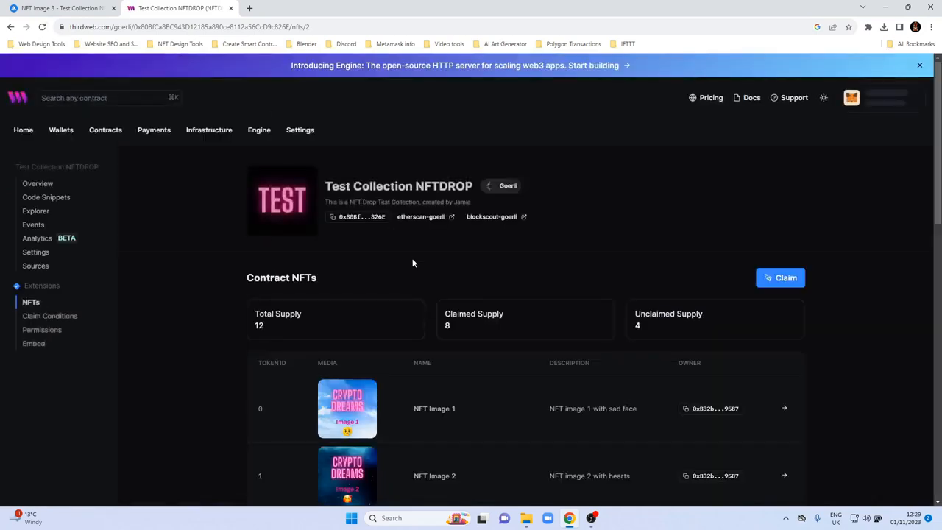
pyautogui.scroll(-4, 413, 260)
pyautogui.scroll(-10, 412, 263)
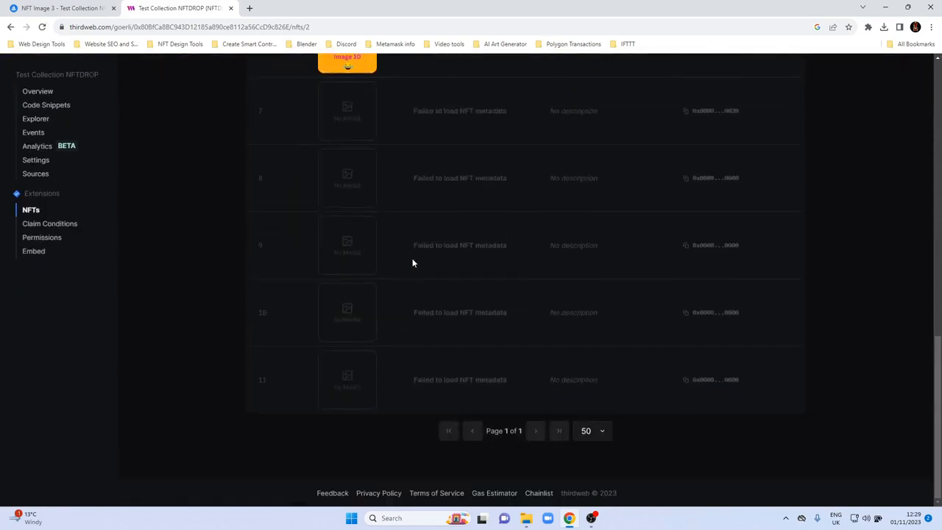
pyautogui.scroll(2, 411, 266)
pyautogui.scroll(4, 411, 267)
pyautogui.scroll(2, 411, 267)
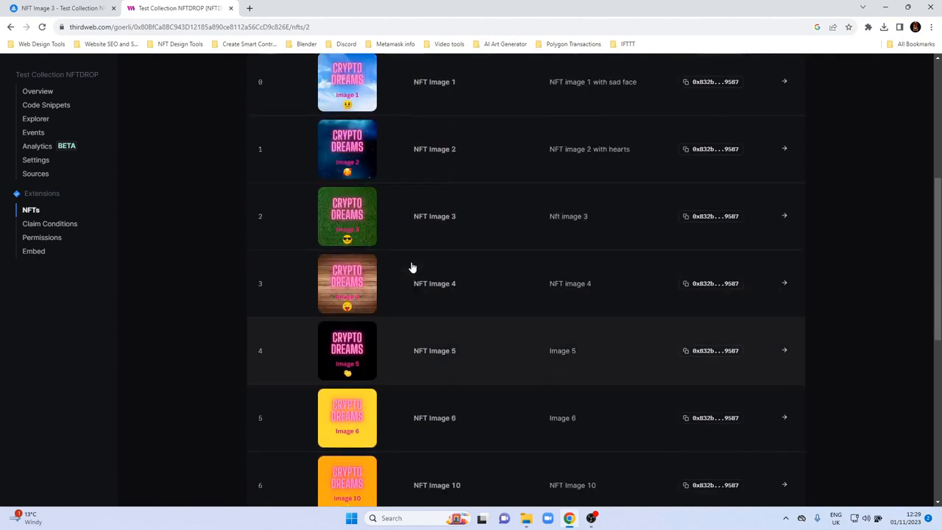
pyautogui.scroll(3, 412, 276)
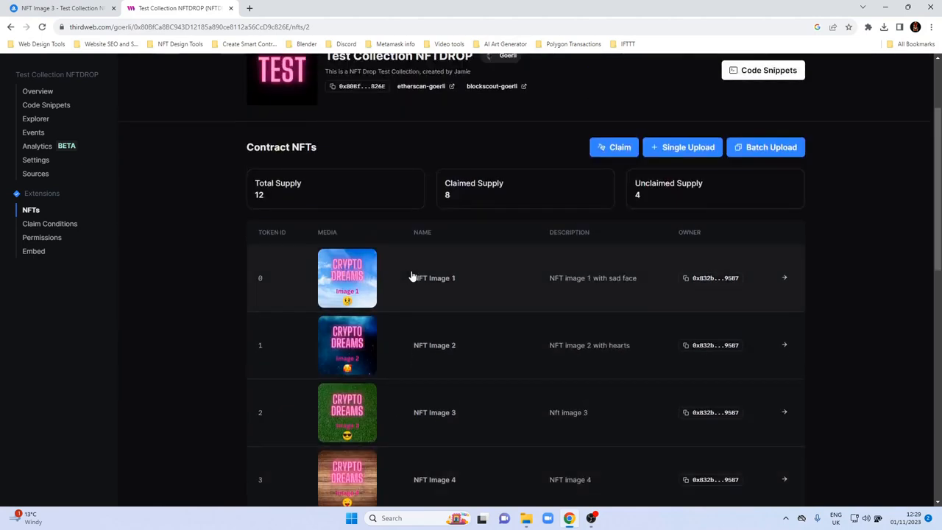
pyautogui.scroll(-6, 412, 276)
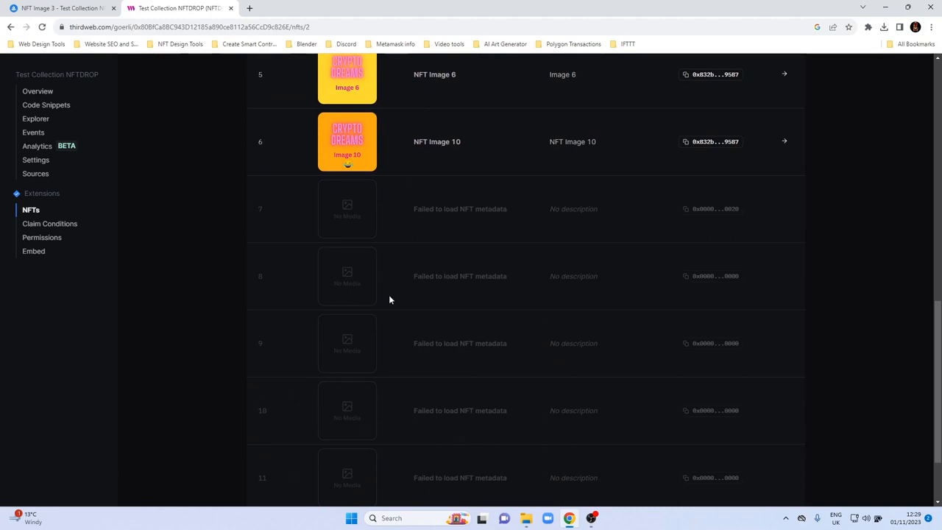
pyautogui.scroll(-2, 423, 313)
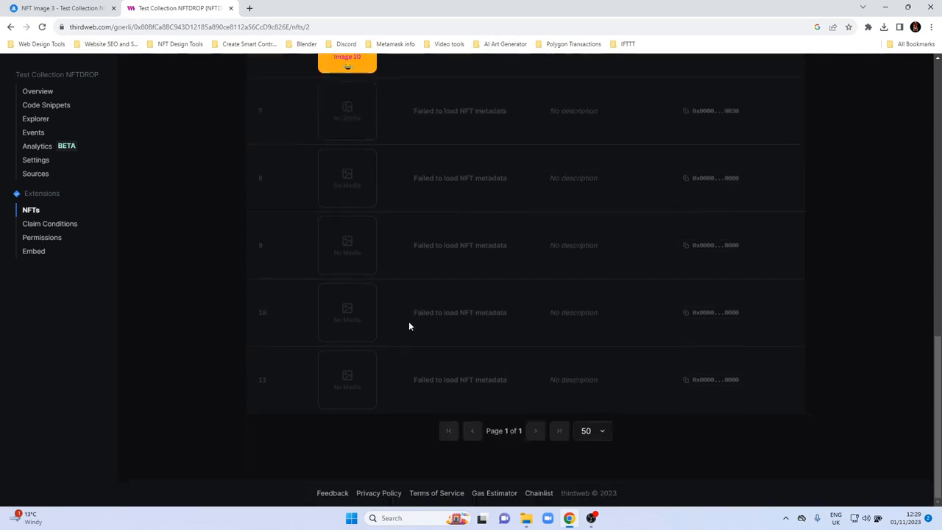
pyautogui.scroll(2, 408, 321)
pyautogui.scroll(3, 409, 324)
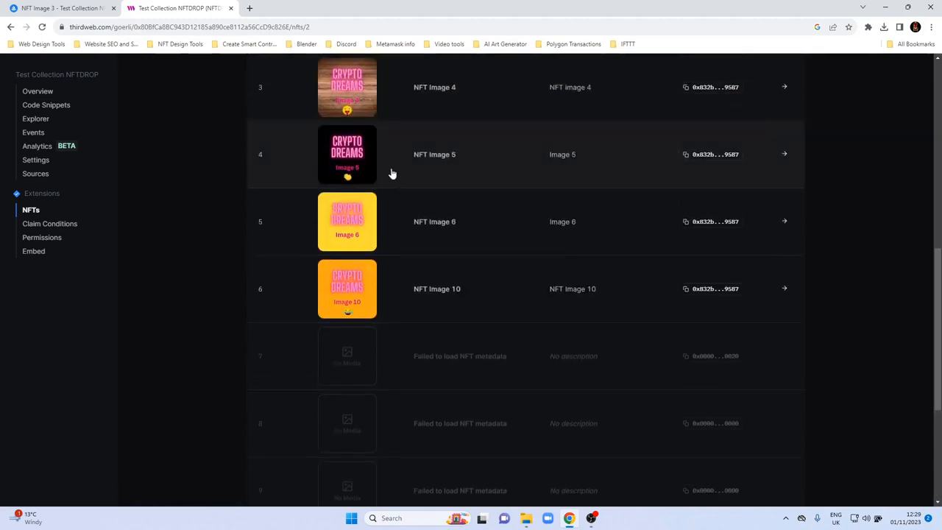
pyautogui.scroll(3, 371, 305)
pyautogui.scroll(-4, 370, 311)
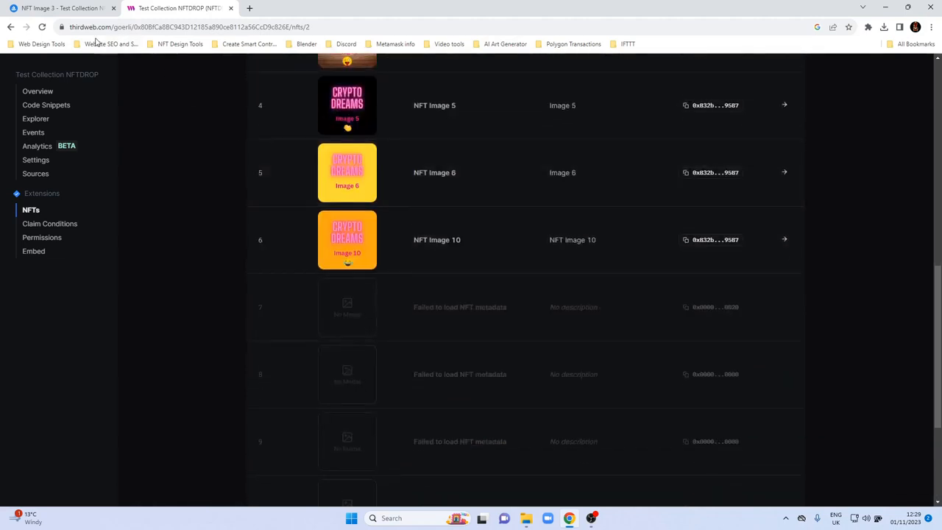
# Refresh the NFT list again and compare the total, claimed and unclaimed supply with the token rows.
pyautogui.click(42, 26)
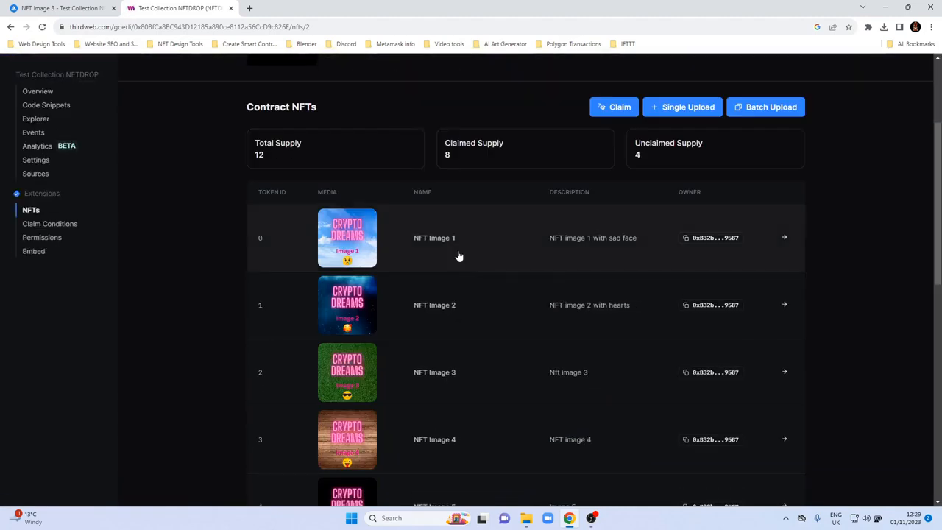
pyautogui.scroll(-5, 458, 256)
pyautogui.scroll(-2, 441, 272)
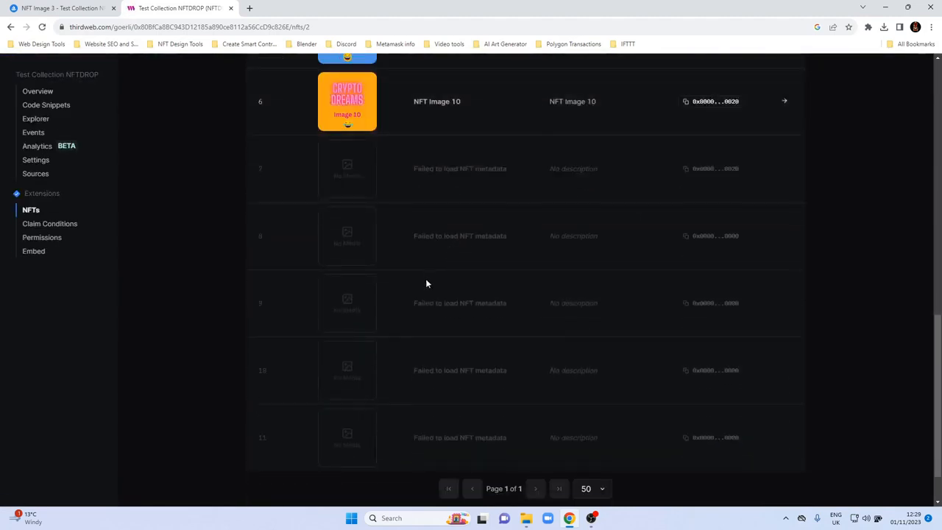
pyautogui.scroll(5, 427, 281)
pyautogui.scroll(-1, 428, 283)
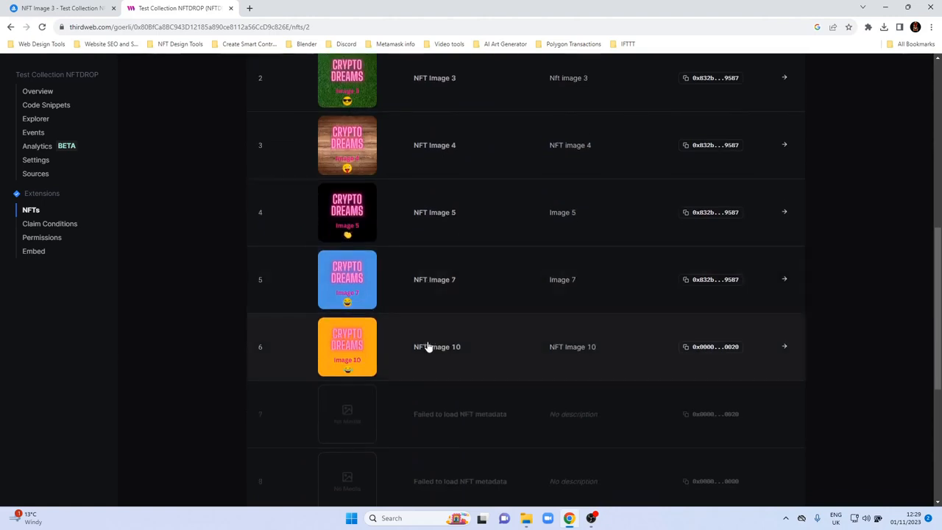
pyautogui.scroll(2, 429, 346)
pyautogui.scroll(5, 428, 346)
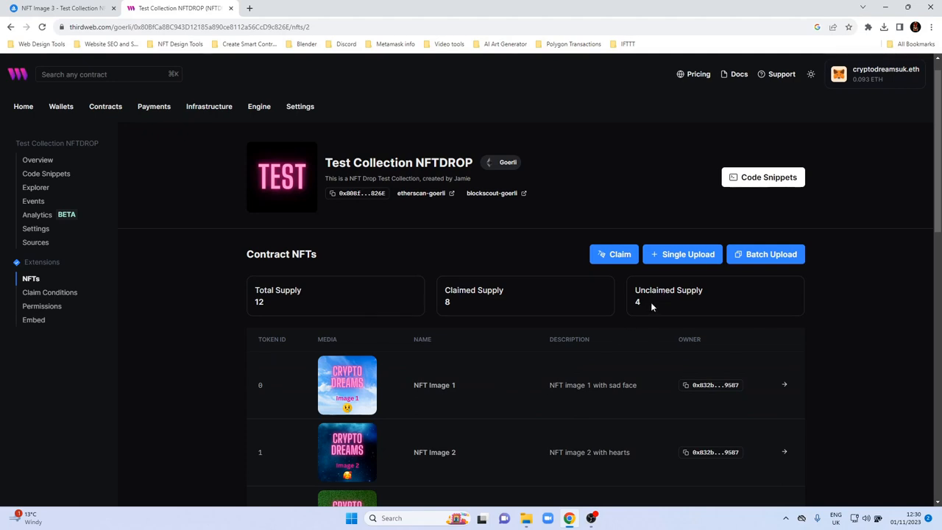
pyautogui.scroll(-3, 479, 391)
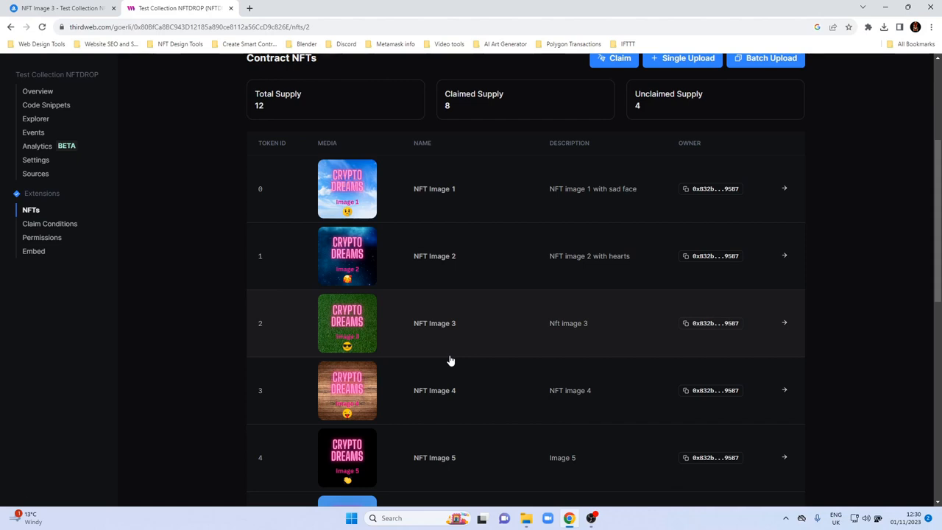
pyautogui.scroll(-6, 557, 332)
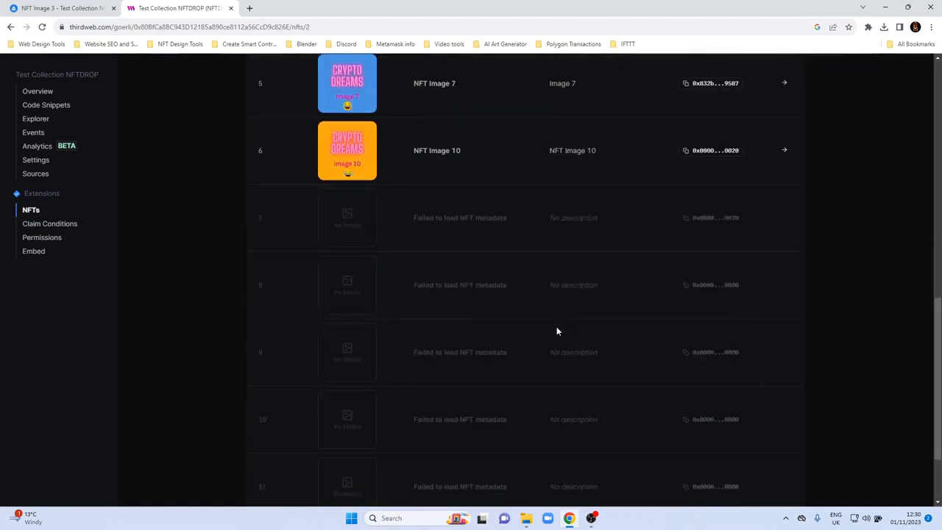
# Reload the contract page once more and check whether the metadata of the last tokens loads.
pyautogui.click(42, 26)
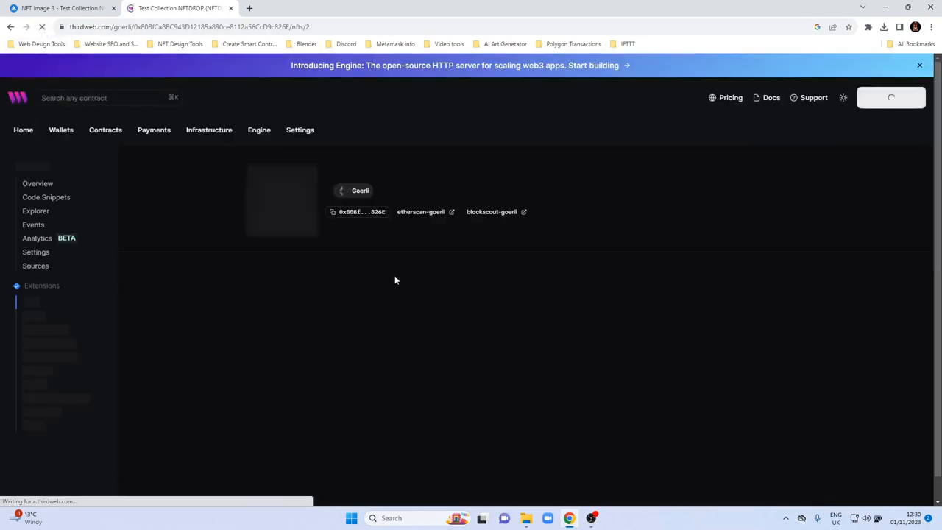
pyautogui.scroll(-8, 393, 284)
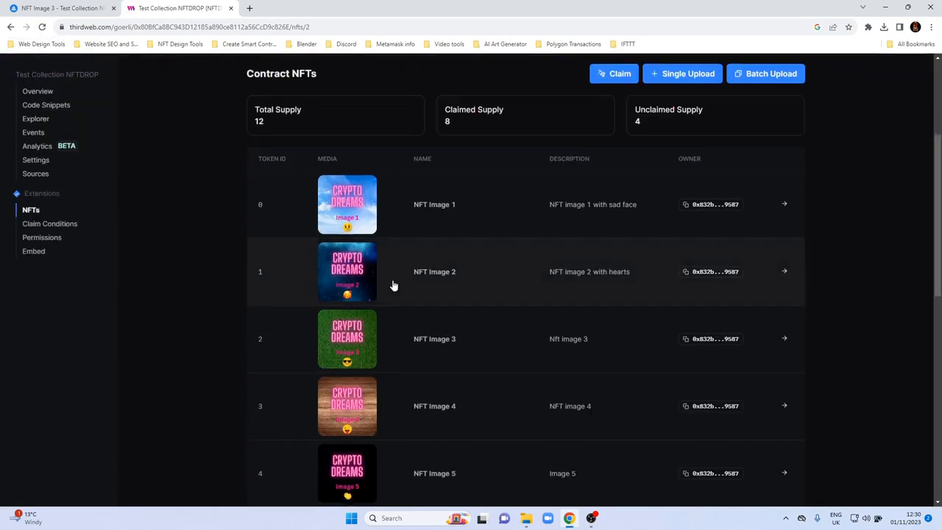
pyautogui.scroll(-3, 393, 285)
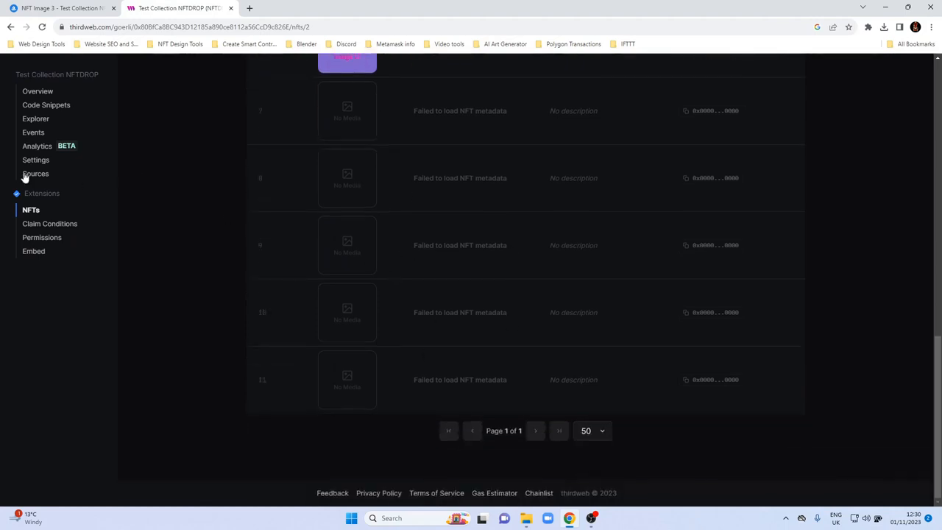
# View the contract's claim conditions, return to its NFTs and recheck the token rows and supply figures.
pyautogui.click(30, 224)
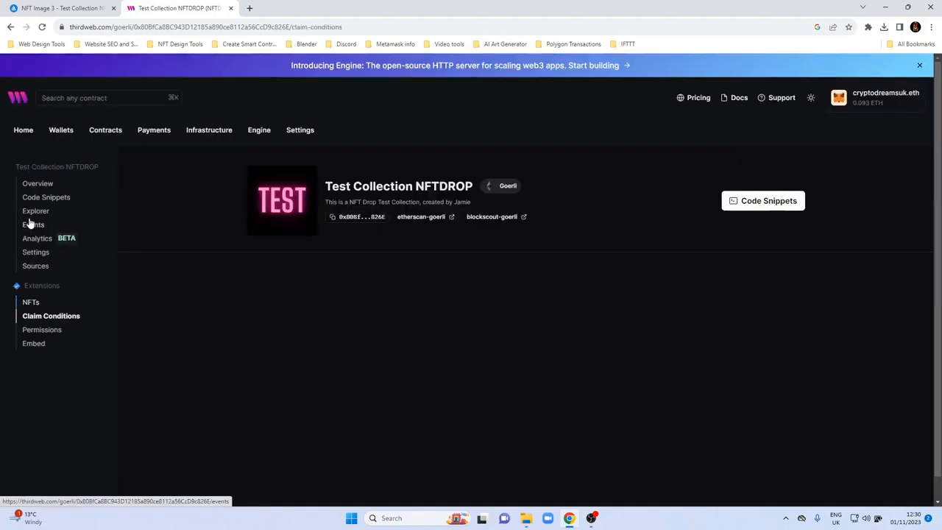
pyautogui.click(30, 303)
pyautogui.scroll(-10, 361, 331)
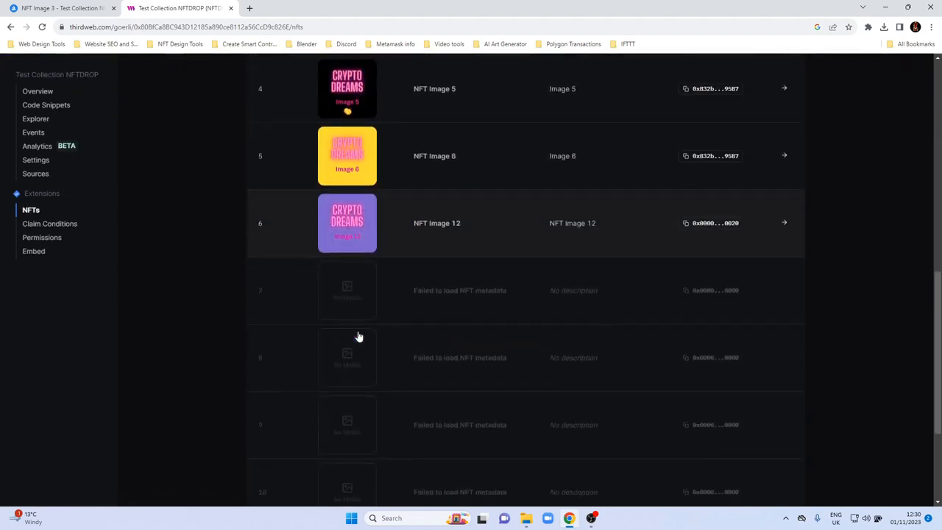
pyautogui.click(38, 226)
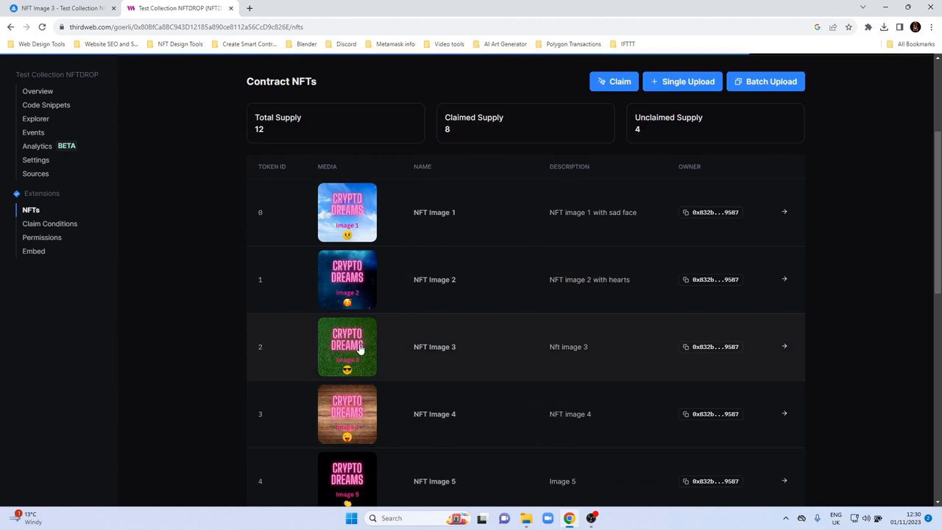
pyautogui.scroll(-6, 358, 346)
pyautogui.scroll(8, 358, 349)
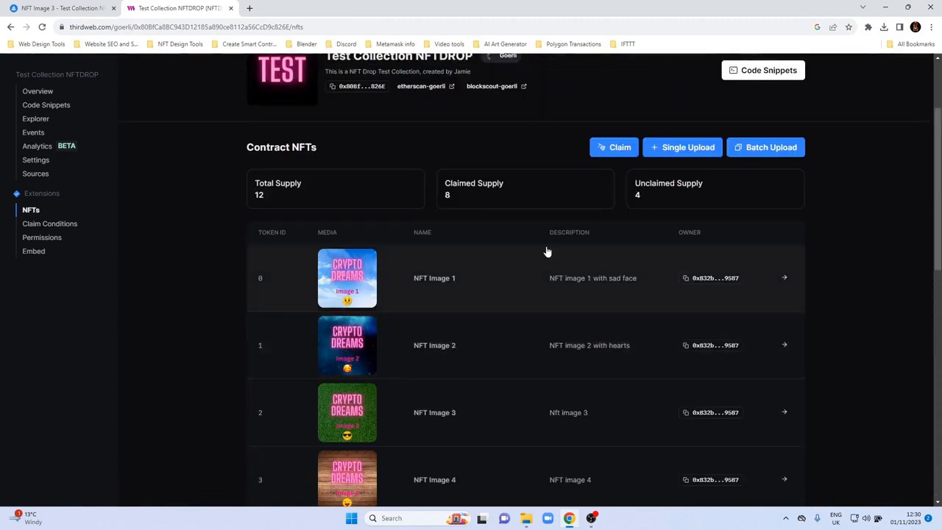
pyautogui.scroll(2, 553, 245)
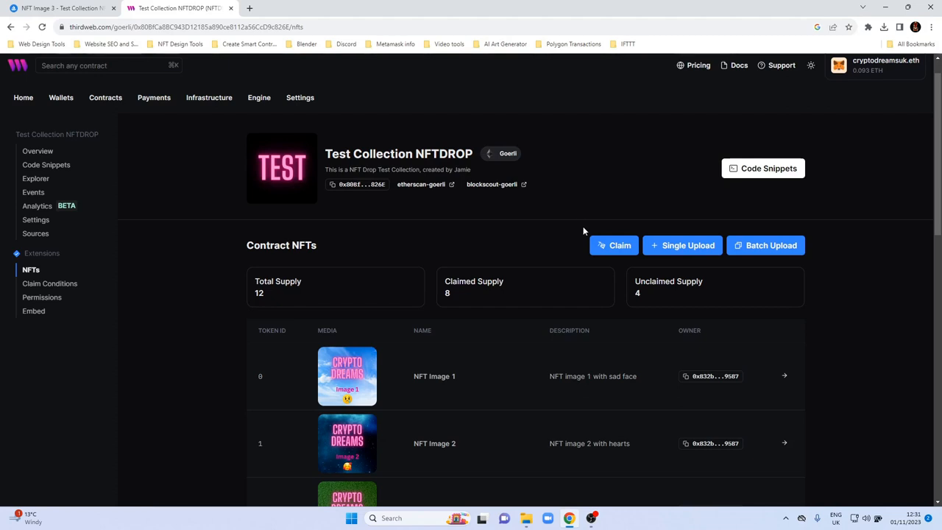
# Reload the contract's NFT list, examine the token rows and supply figures, and view the claim form without claiming.
pyautogui.scroll(-2, 527, 276)
pyautogui.scroll(-5, 500, 283)
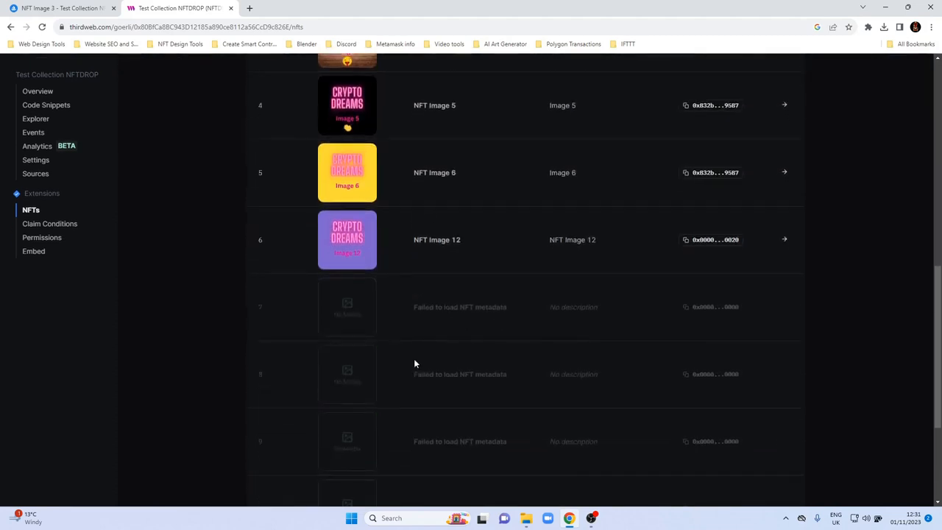
pyautogui.click(42, 26)
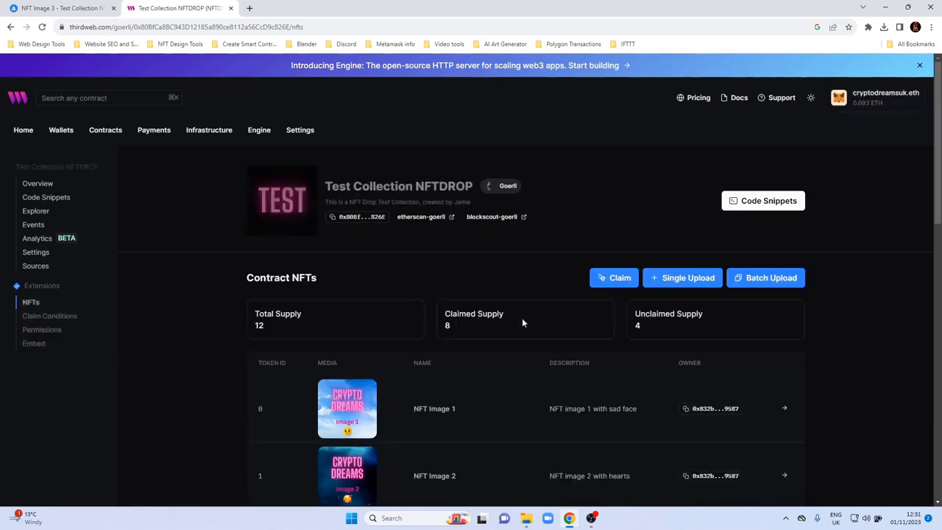
pyautogui.scroll(-3, 522, 324)
pyautogui.scroll(-8, 521, 328)
pyautogui.scroll(10, 587, 331)
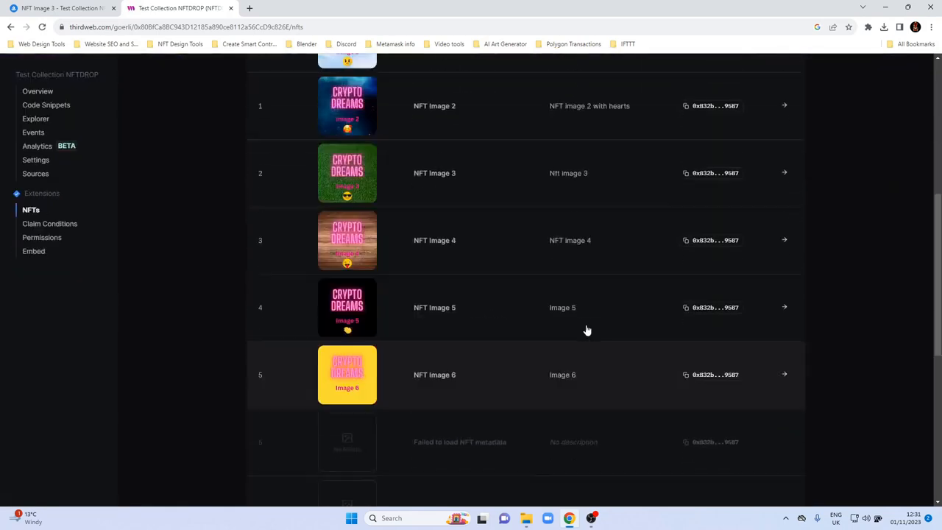
pyautogui.scroll(2, 602, 334)
pyautogui.scroll(-2, 604, 333)
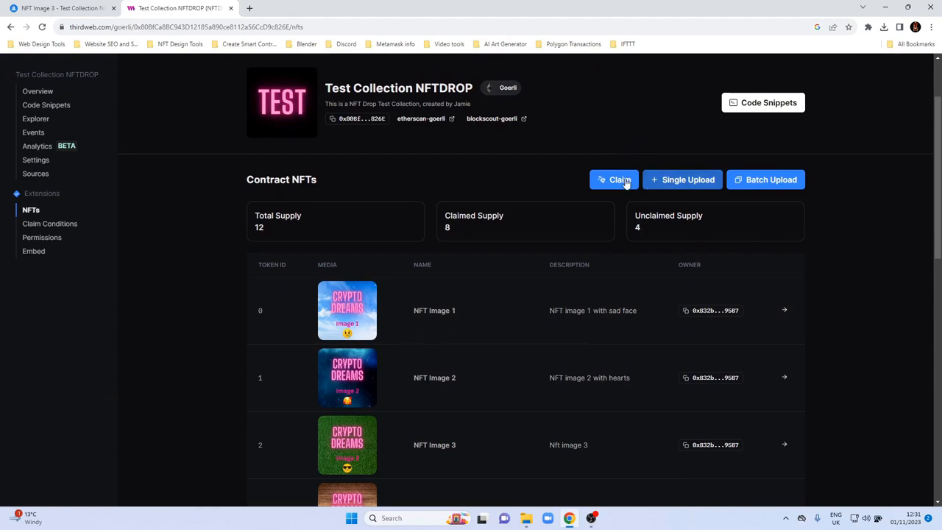
pyautogui.click(619, 181)
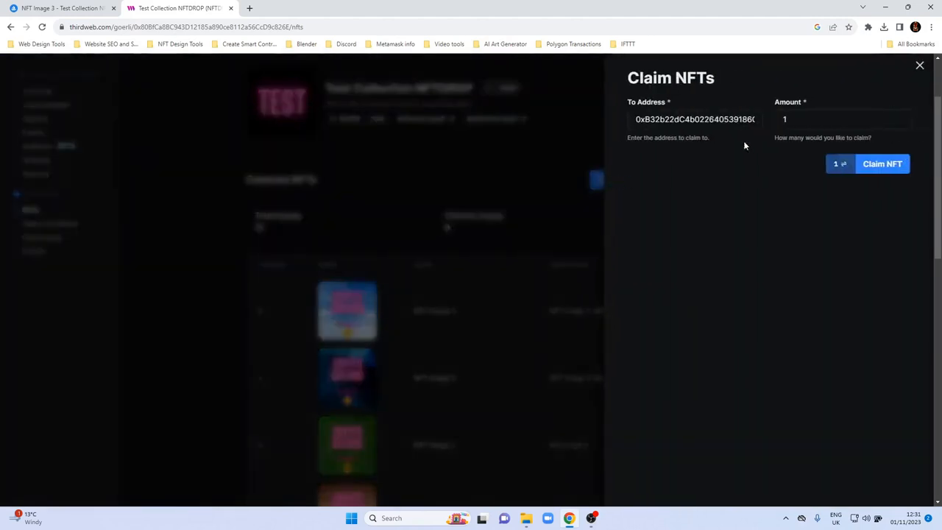
pyautogui.click(920, 65)
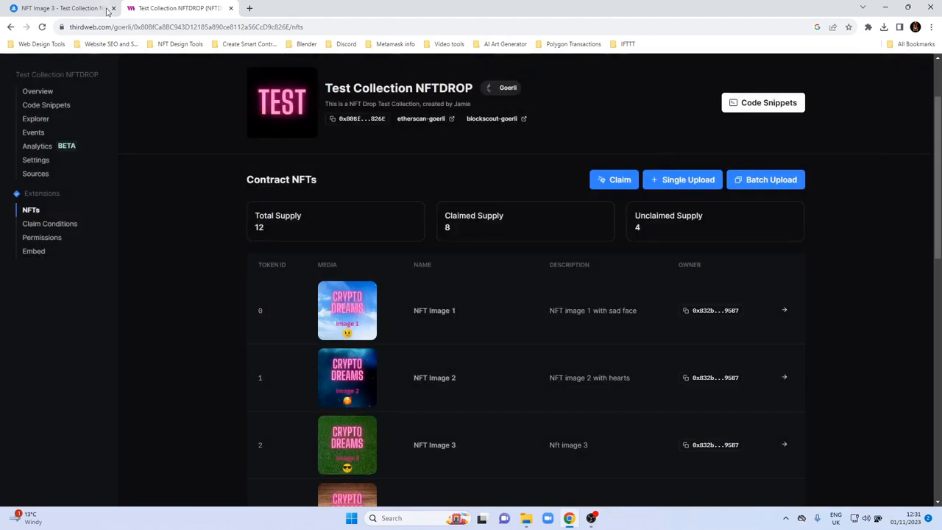
# Switch to OpenSea, reload the NFT Image 3 page and examine the items listed in its Test Collection NFTDROP collection.
pyautogui.click(74, 10)
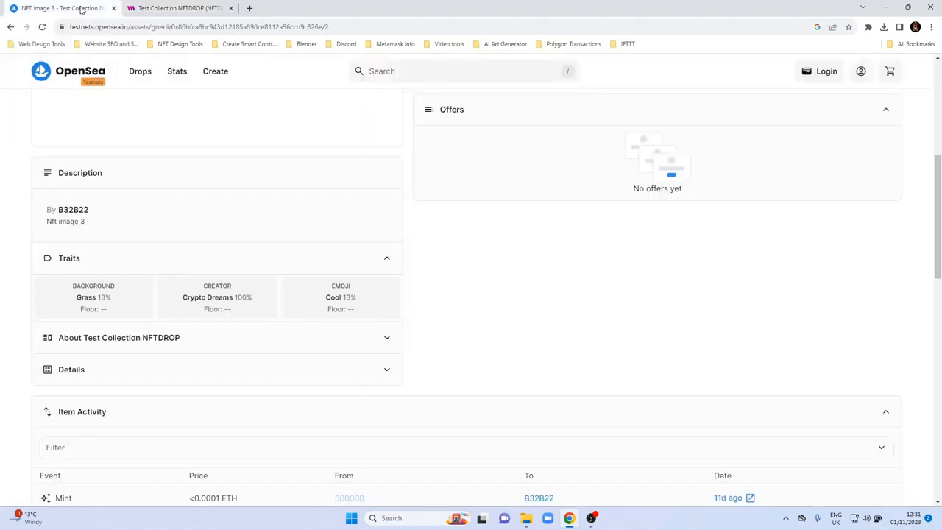
pyautogui.click(42, 27)
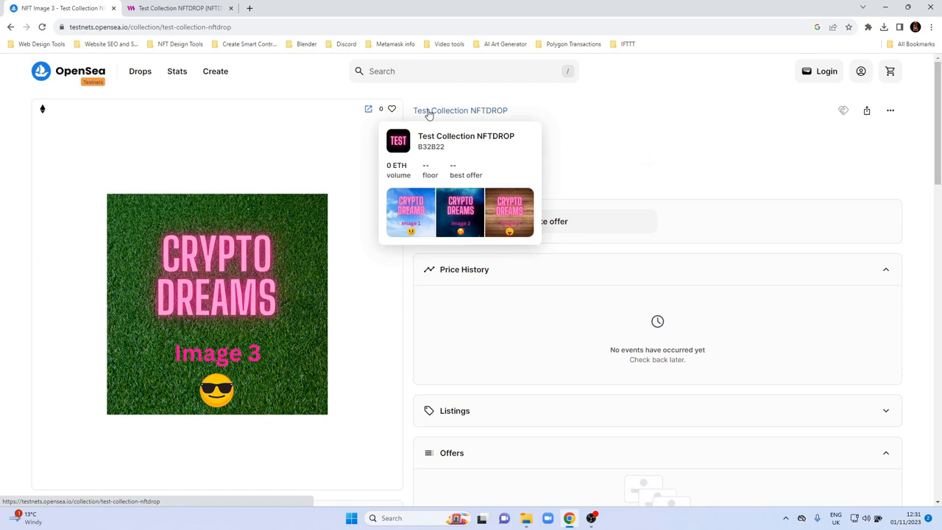
pyautogui.click(428, 111)
pyautogui.scroll(-5, 410, 242)
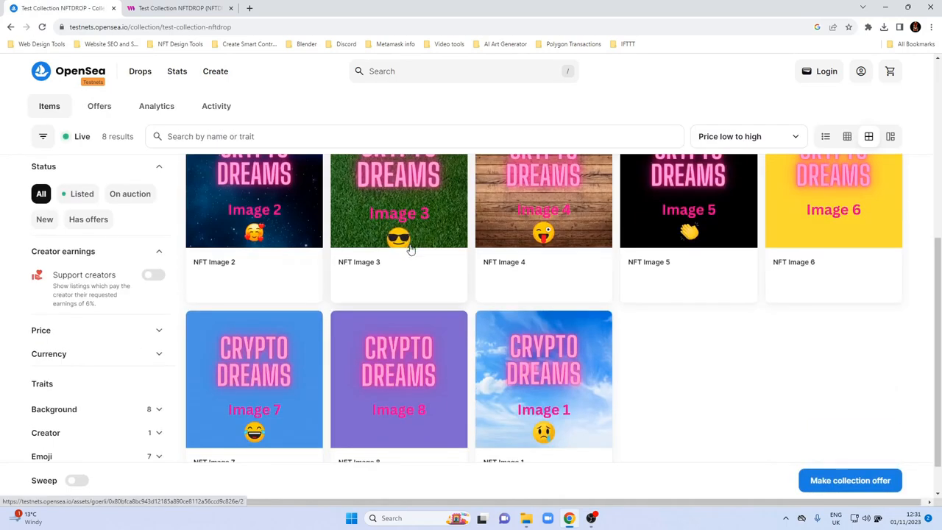
pyautogui.scroll(-1, 556, 347)
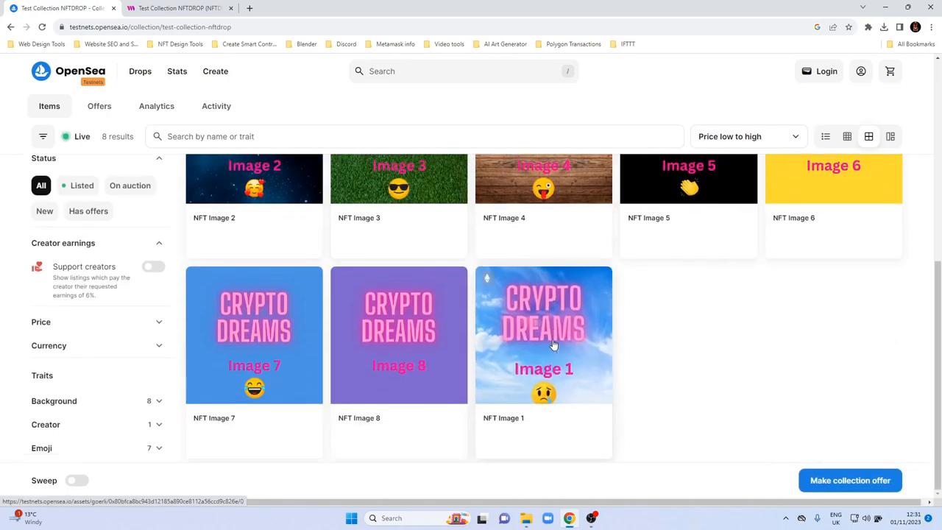
pyautogui.scroll(-1, 520, 349)
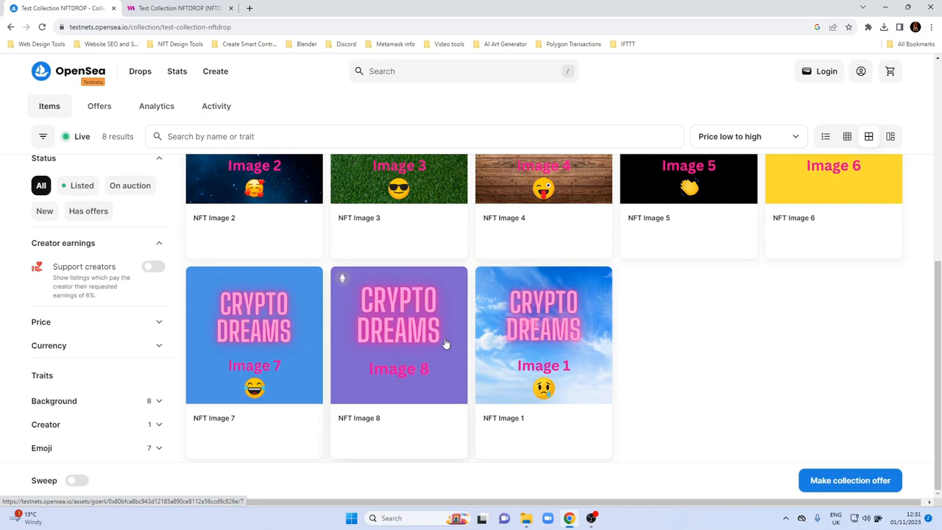
# Return to the thirdweb contract, claim 4 NFTs to the prefilled wallet address and approve the transaction in MetaMask.
pyautogui.click(150, 9)
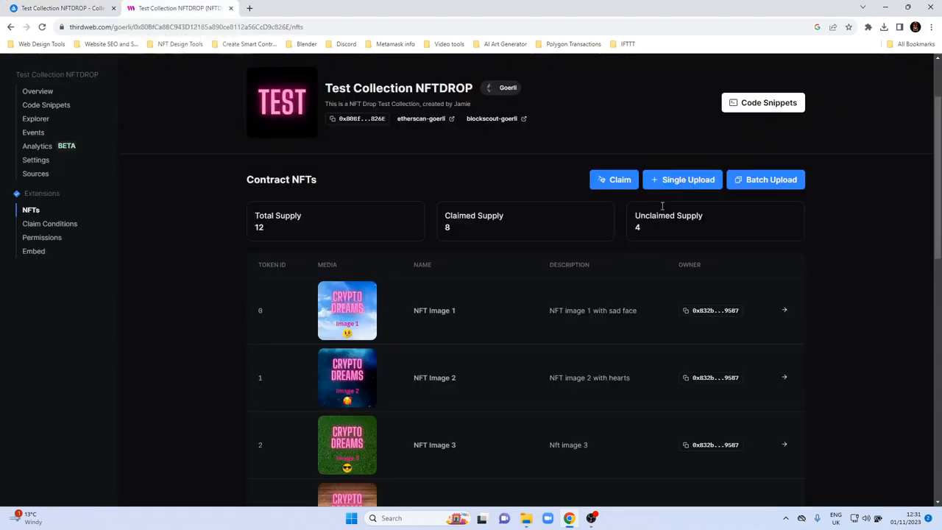
pyautogui.click(622, 181)
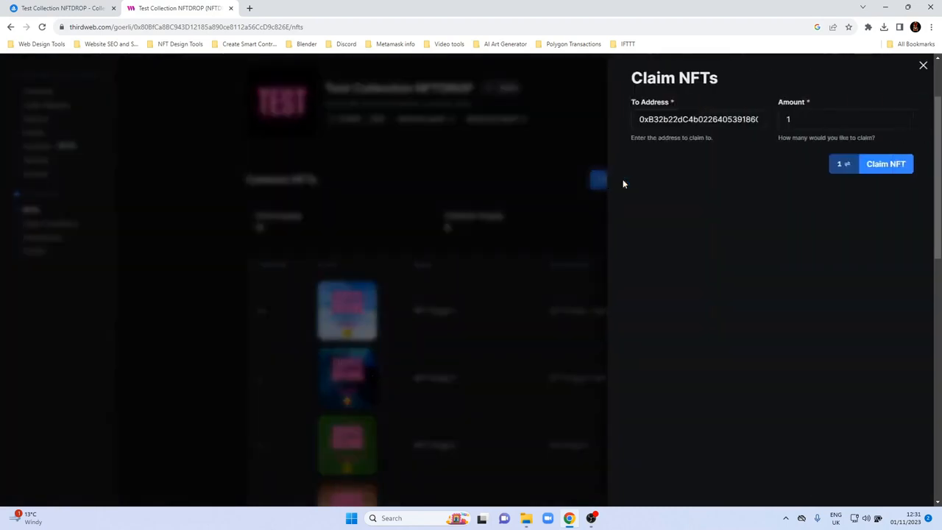
pyautogui.click(780, 120)
pyautogui.press('BackSpace')
pyautogui.write('4')
pyautogui.click(870, 162)
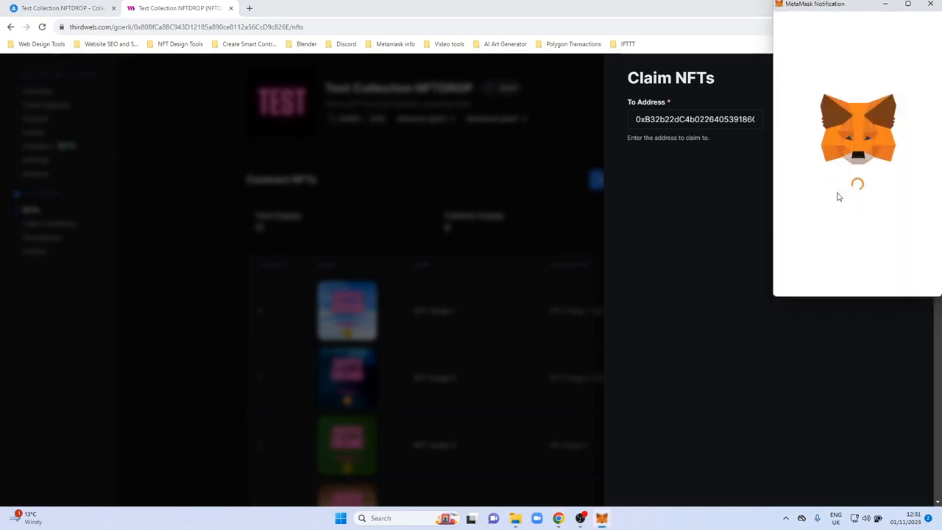
pyautogui.click(874, 283)
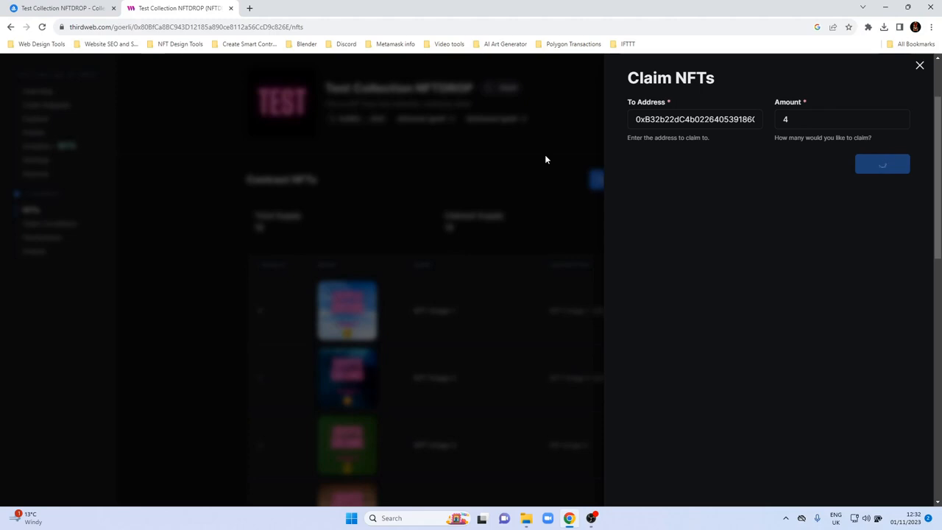
# Check the contract's total, claimed and unclaimed supply and the token rows following the claim.
pyautogui.scroll(-6, 467, 318)
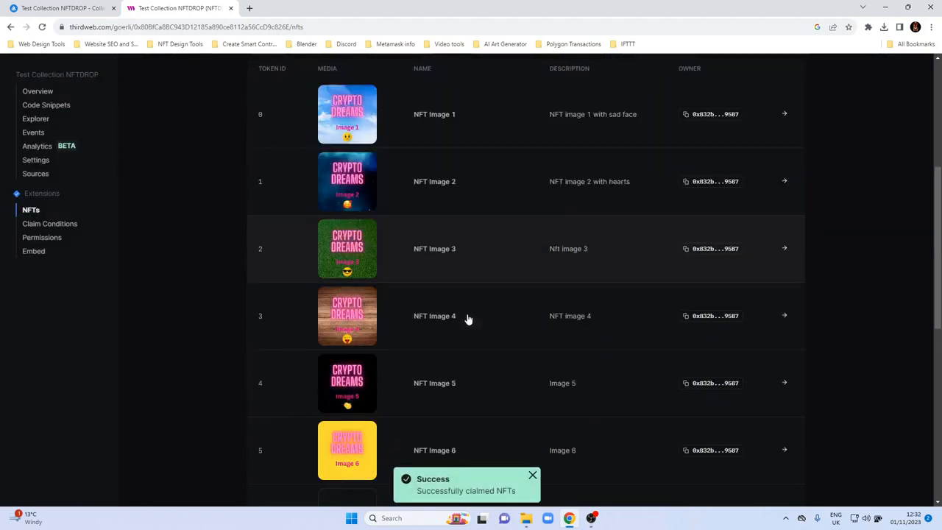
pyautogui.scroll(4, 301, 184)
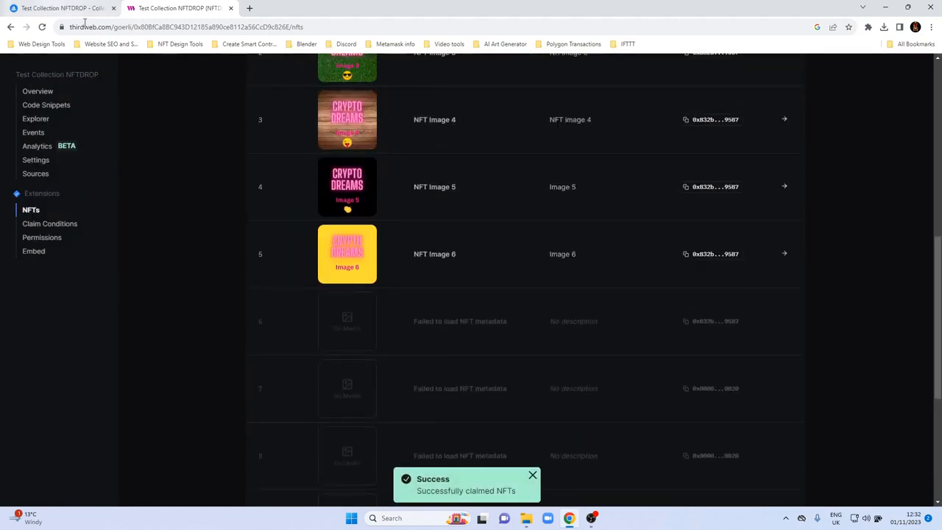
pyautogui.scroll(5, 360, 282)
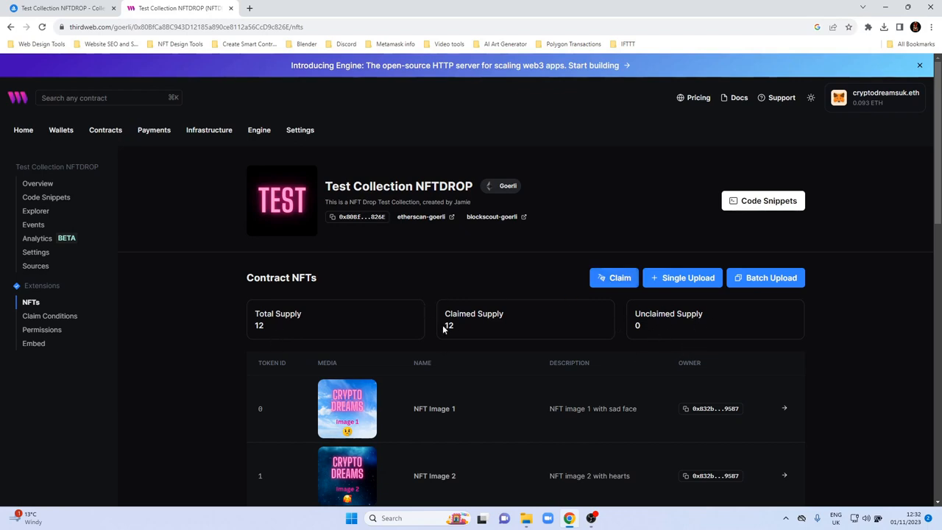
pyautogui.scroll(-2, 444, 329)
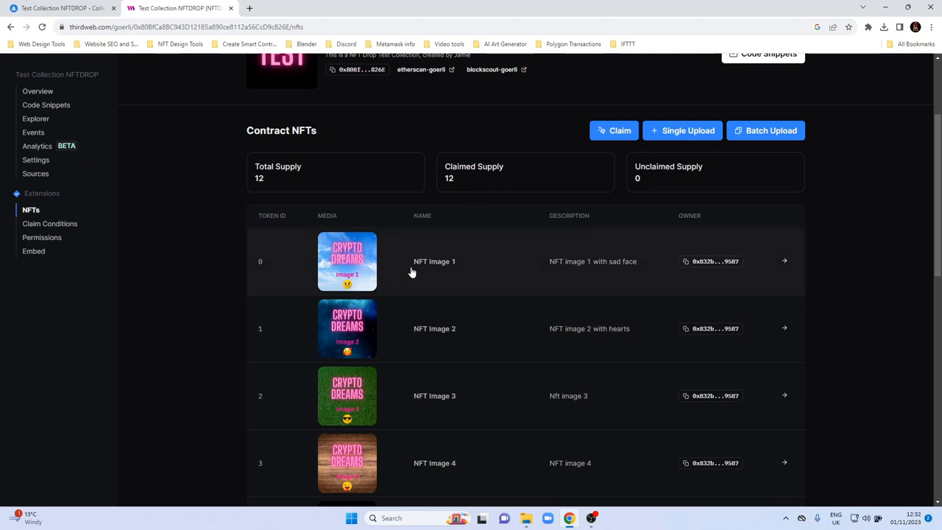
pyautogui.scroll(-5, 411, 274)
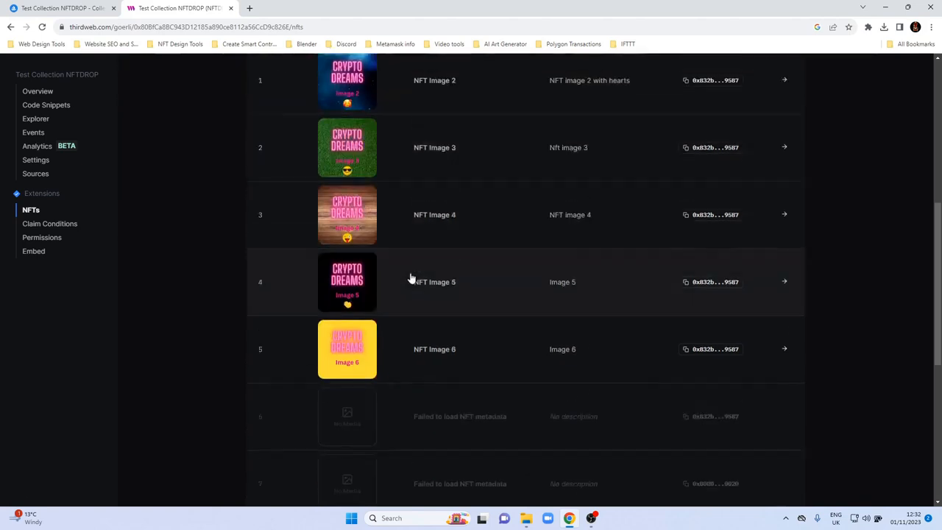
# Switch to OpenSea, reload the Test Collection NFTDROP page and check the collection for the newly claimed NFTs.
pyautogui.click(90, 9)
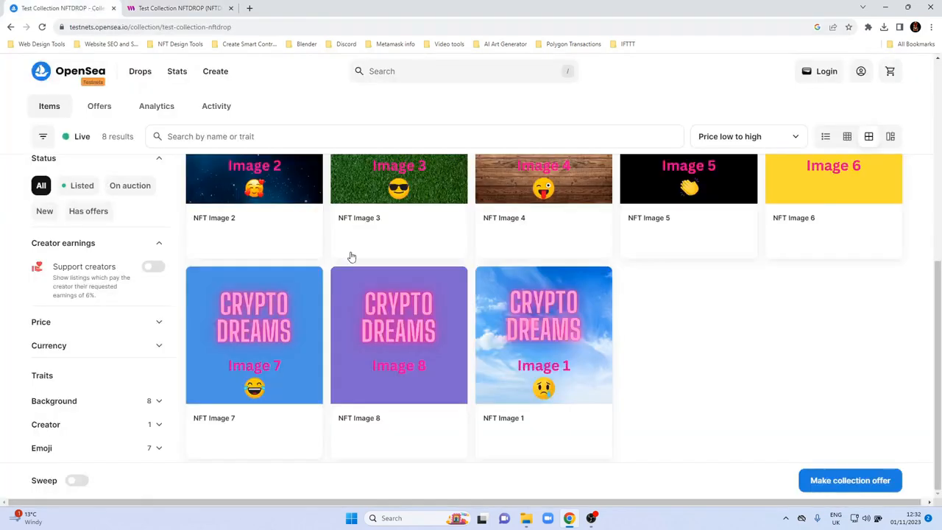
pyautogui.click(42, 28)
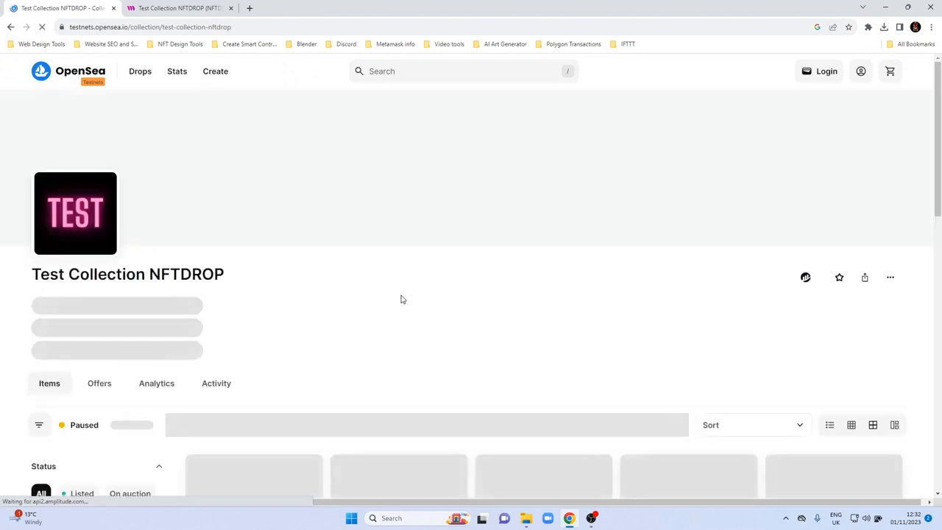
pyautogui.scroll(-4, 416, 311)
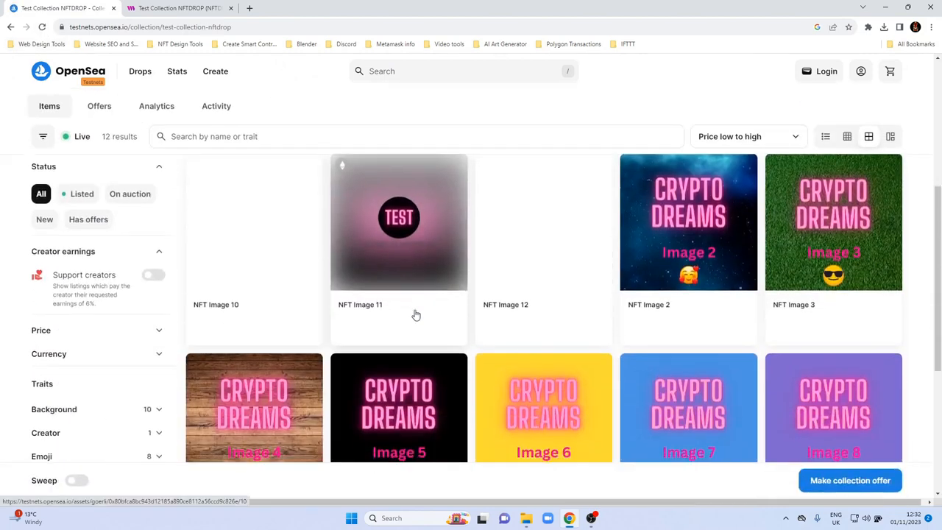
pyautogui.scroll(2, 414, 315)
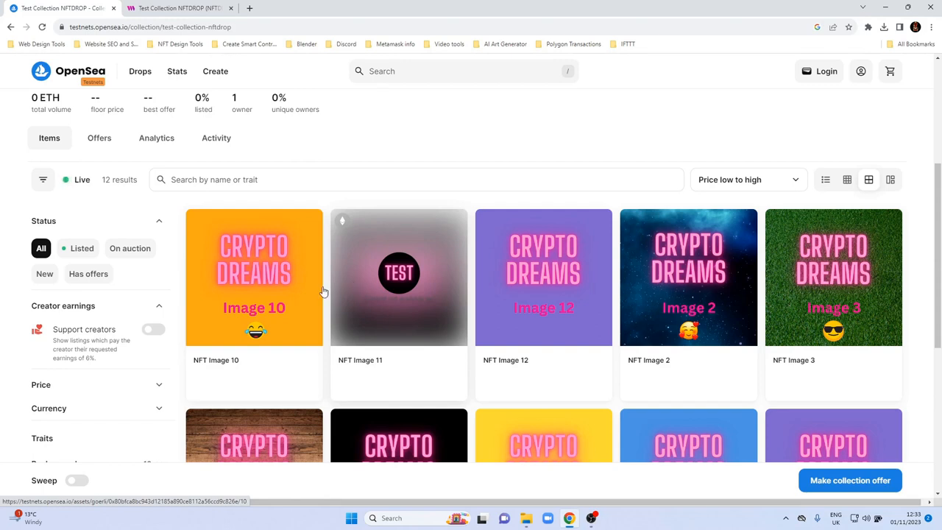
# Return to thirdweb, reload the contract's NFT list and recheck the metadata and owners of the last tokens.
pyautogui.click(159, 9)
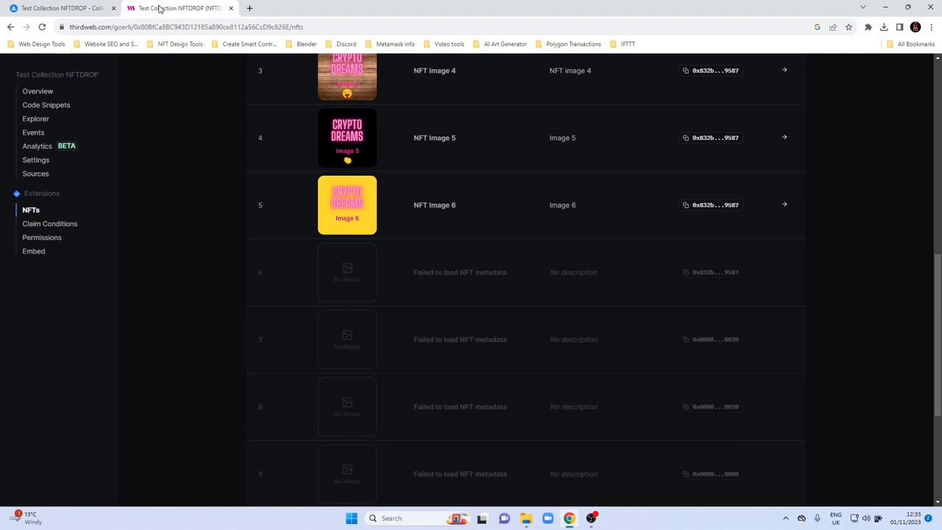
pyautogui.scroll(-3, 385, 297)
pyautogui.scroll(3, 337, 287)
pyautogui.click(42, 27)
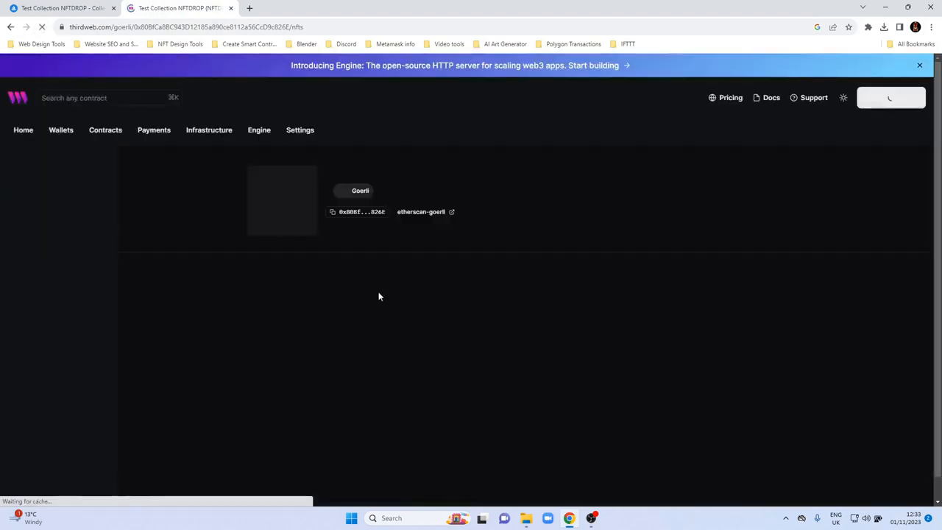
pyautogui.scroll(-6, 379, 295)
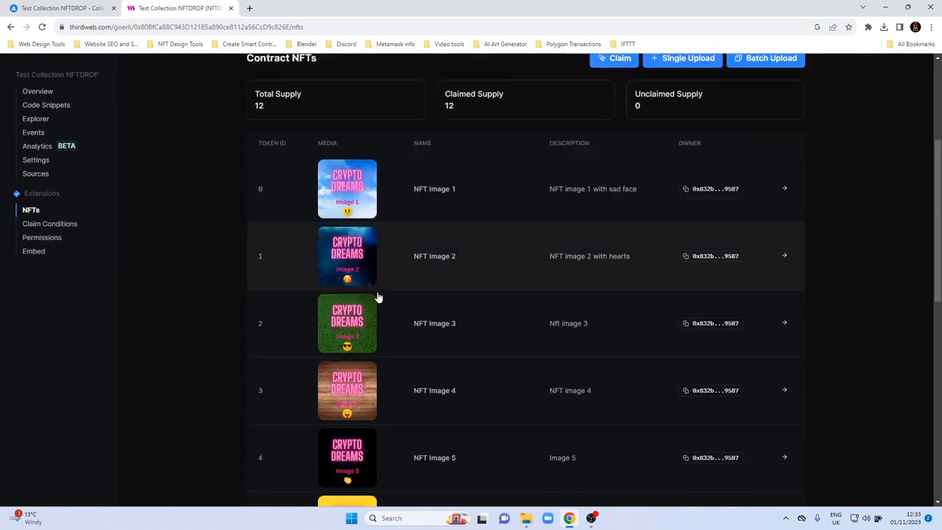
pyautogui.scroll(-3, 378, 296)
pyautogui.scroll(2, 375, 296)
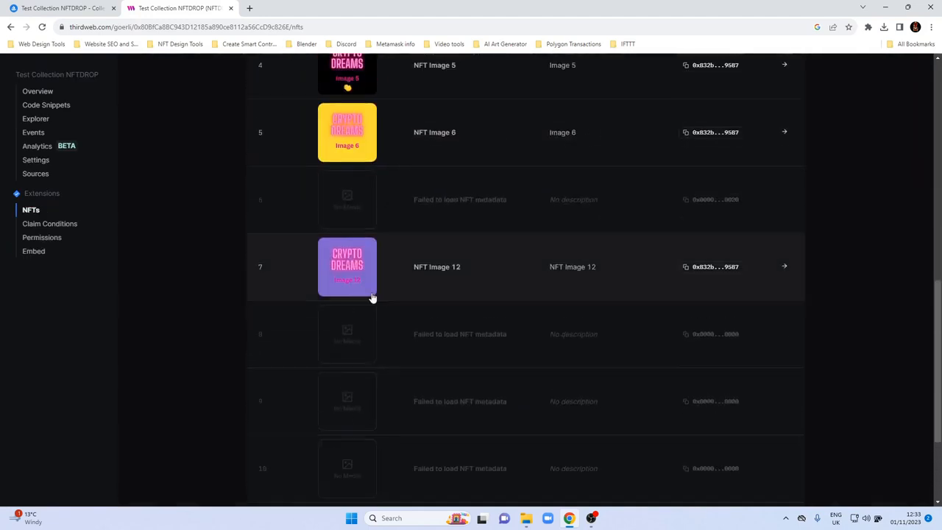
pyautogui.scroll(-2, 359, 355)
# Open NFT Image 11 in the OpenSea collection and request a metadata refresh for it.
pyautogui.click(58, 8)
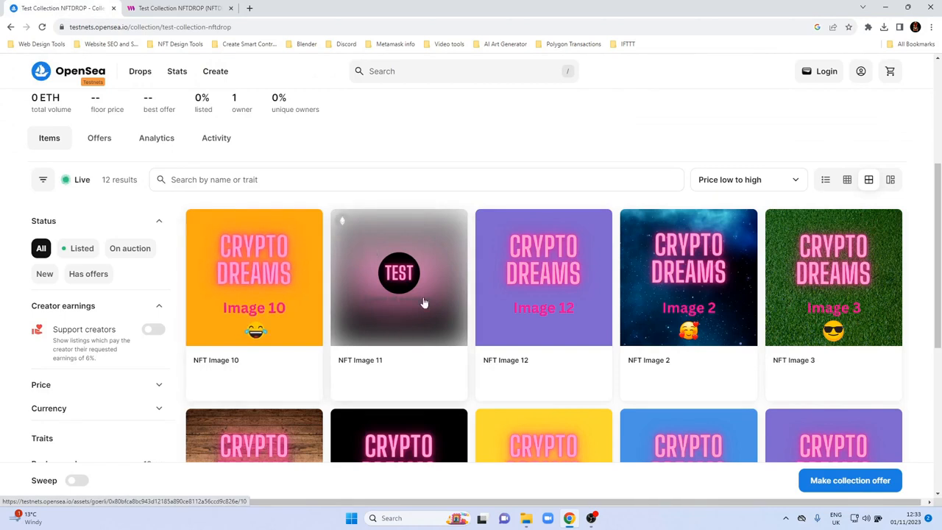
pyautogui.click(374, 234)
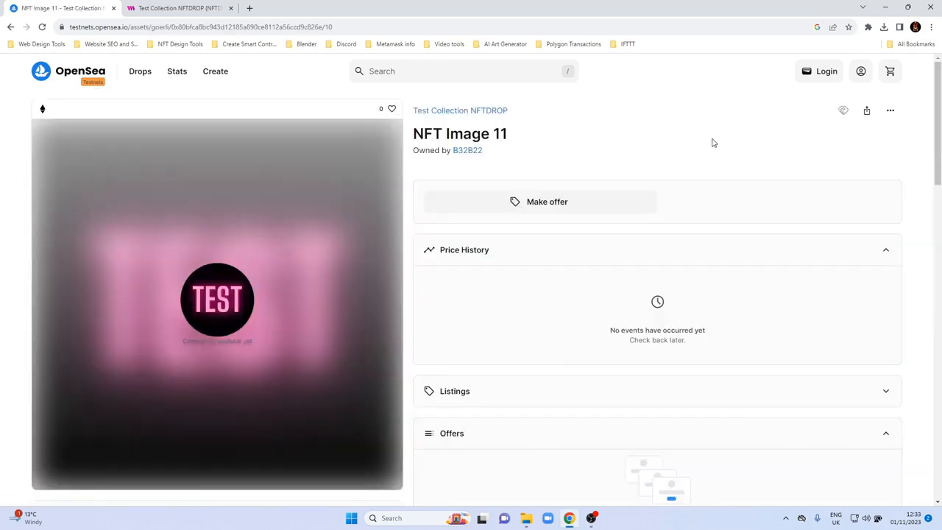
pyautogui.click(892, 111)
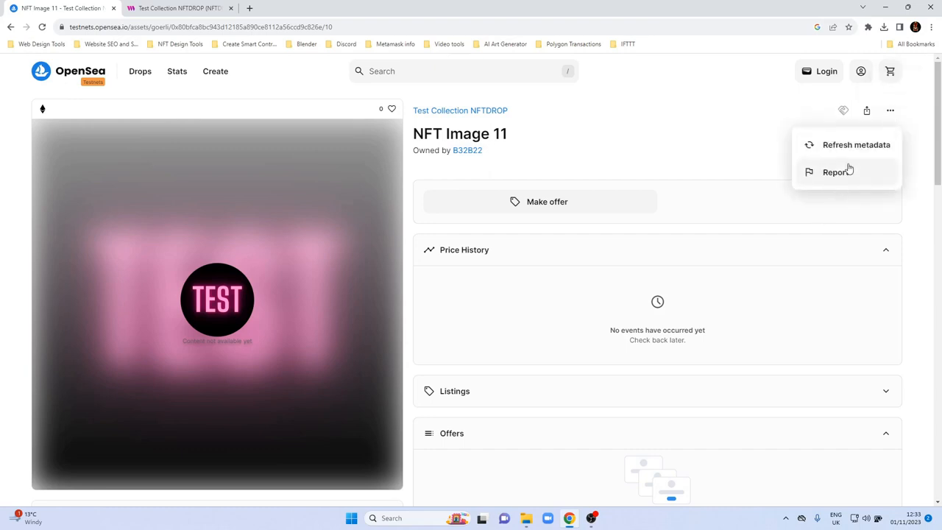
pyautogui.click(856, 146)
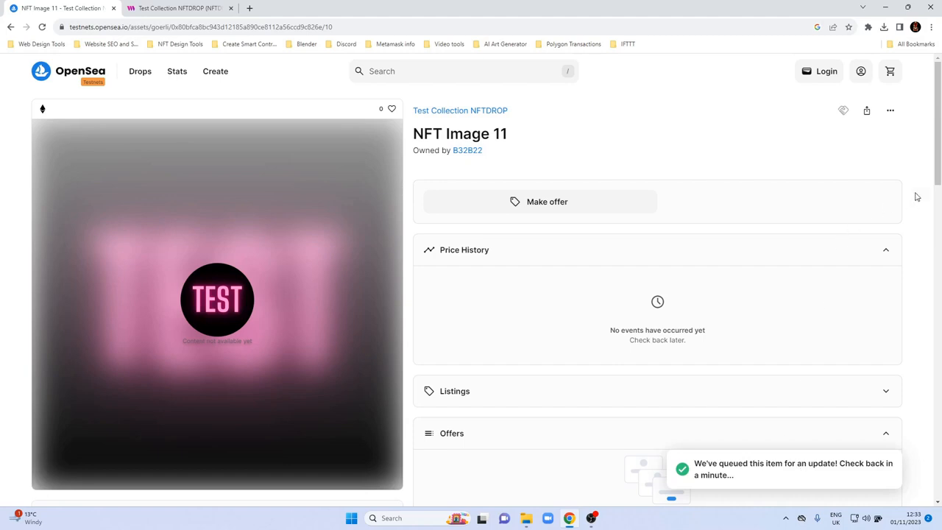
# Go back to the OpenSea collection, reload it and check the images of NFT Image 11 and the other items.
pyautogui.click(10, 27)
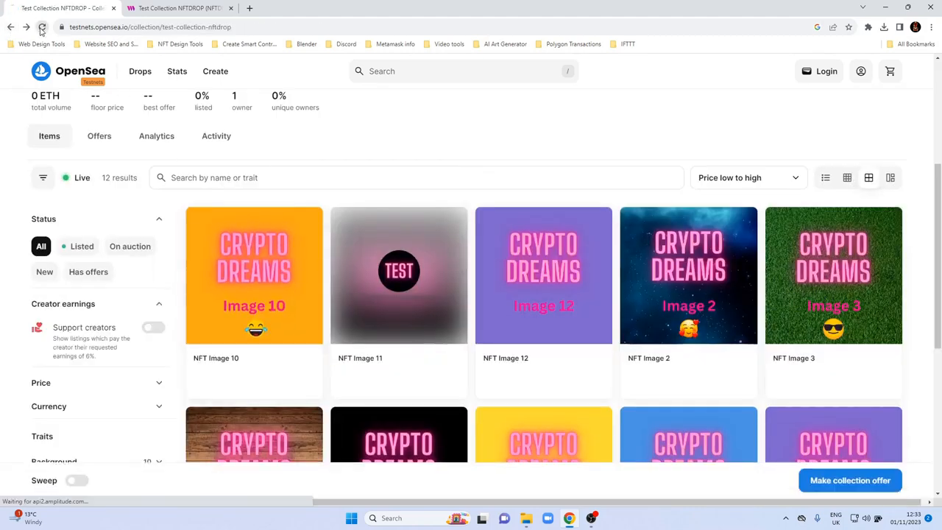
pyautogui.click(42, 27)
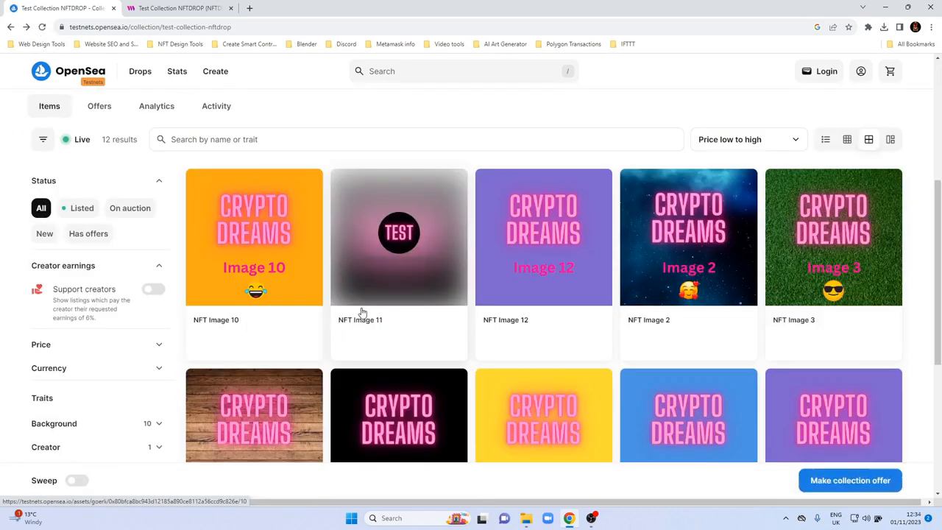
pyautogui.scroll(-3, 476, 250)
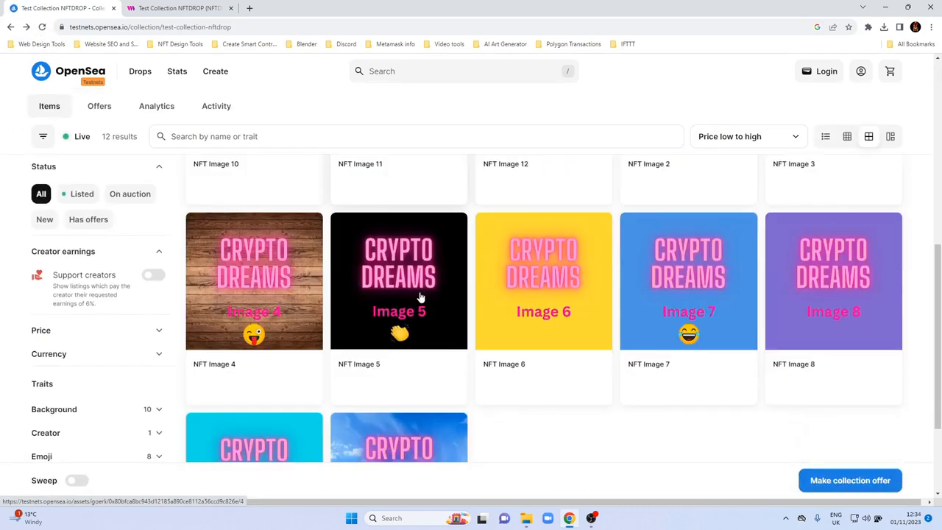
# Switch to thirdweb, reload the contract's NFT list and look over the metadata of tokens 8 to 11.
pyautogui.scroll(5, 521, 412)
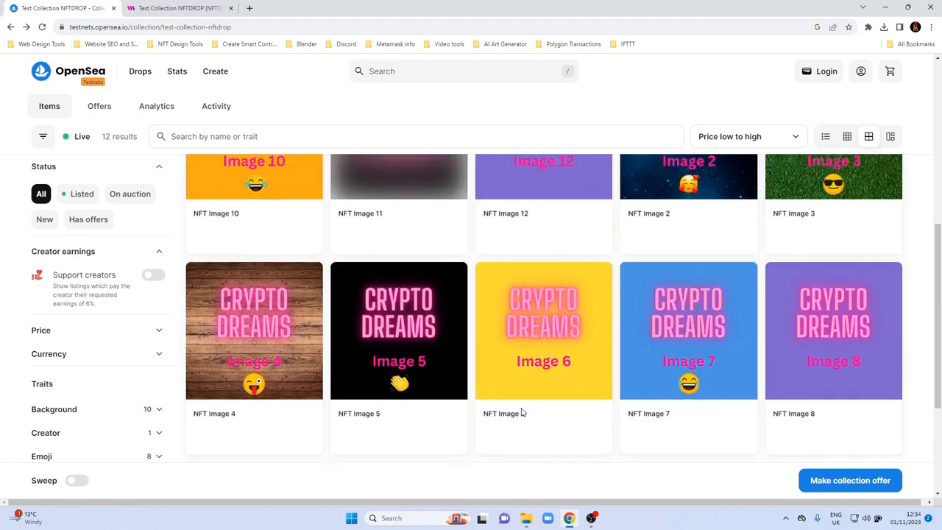
pyautogui.click(159, 8)
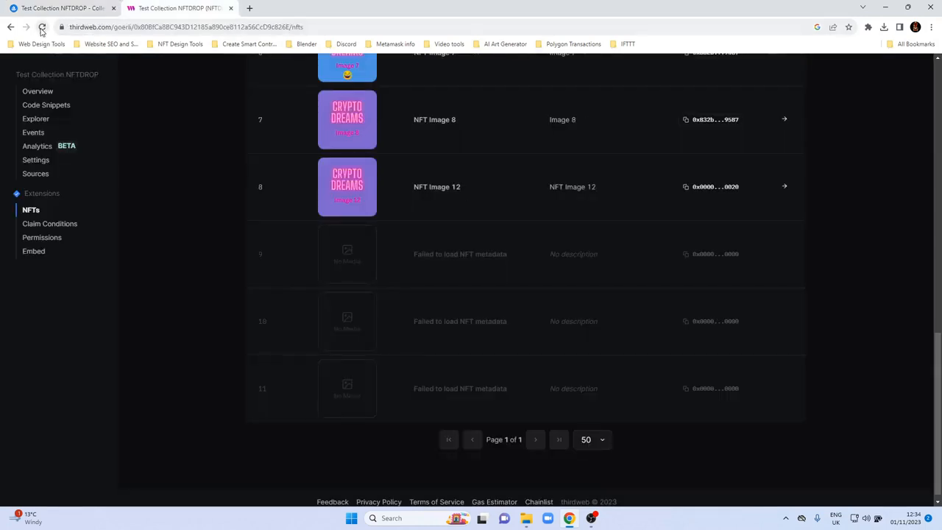
pyautogui.click(42, 27)
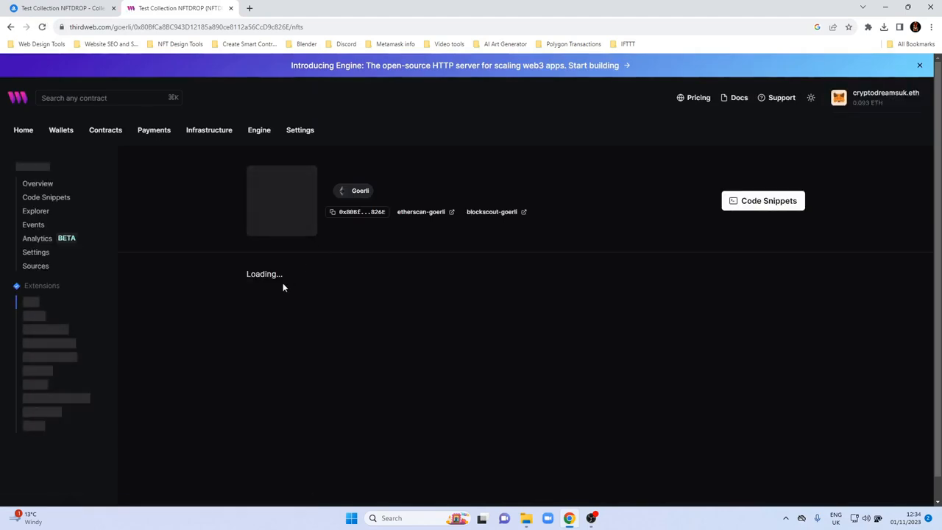
pyautogui.scroll(-10, 283, 294)
pyautogui.scroll(2, 309, 312)
pyautogui.scroll(-2, 328, 383)
pyautogui.scroll(2, 354, 251)
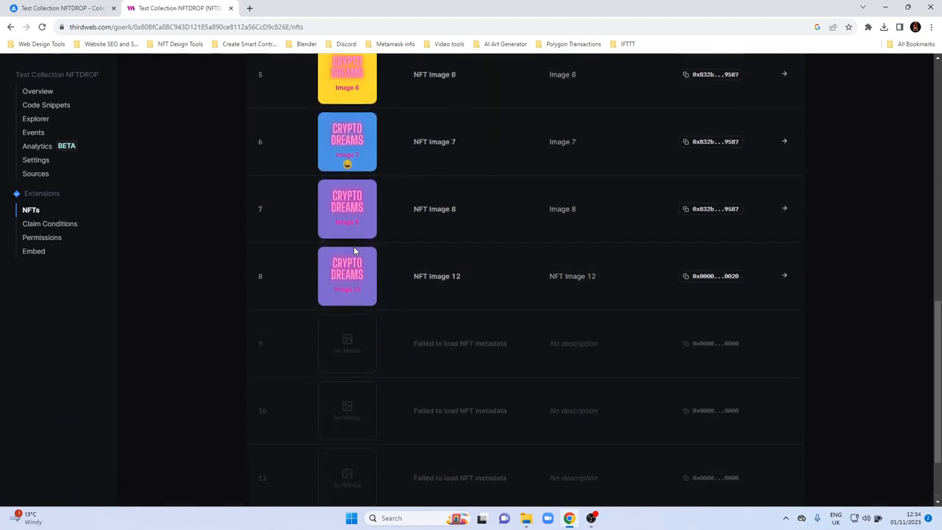
pyautogui.scroll(4, 352, 251)
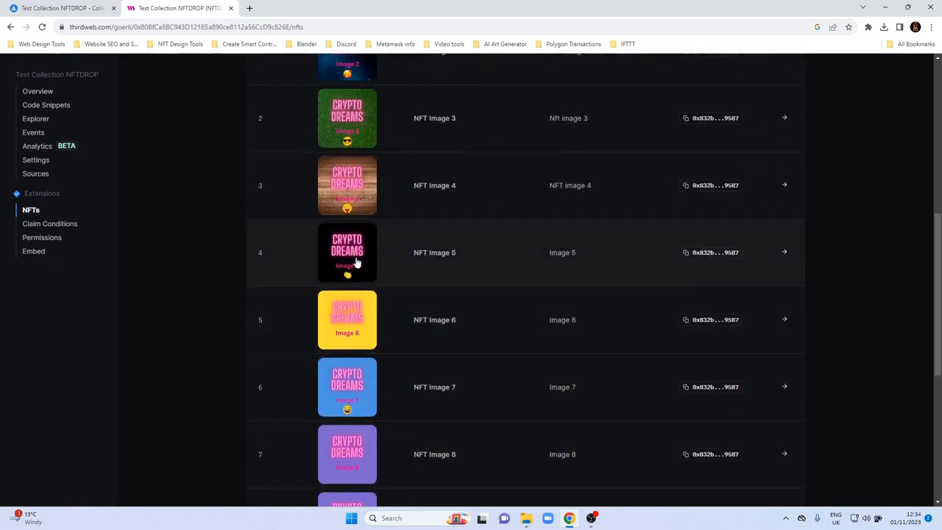
pyautogui.scroll(-1, 355, 312)
pyautogui.scroll(2, 714, 324)
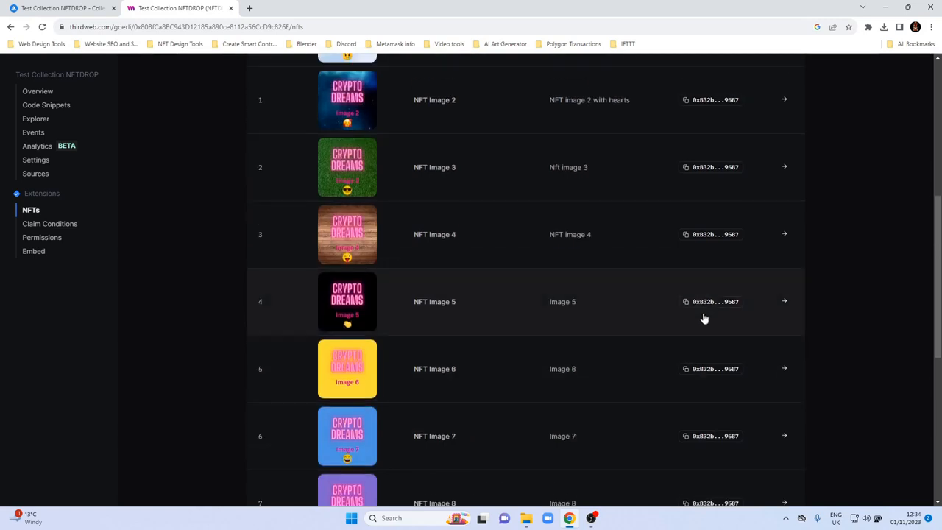
# Review the contract's total, claimed and unclaimed supply, and examine the owner of each token down to token 11.
pyautogui.scroll(5, 705, 315)
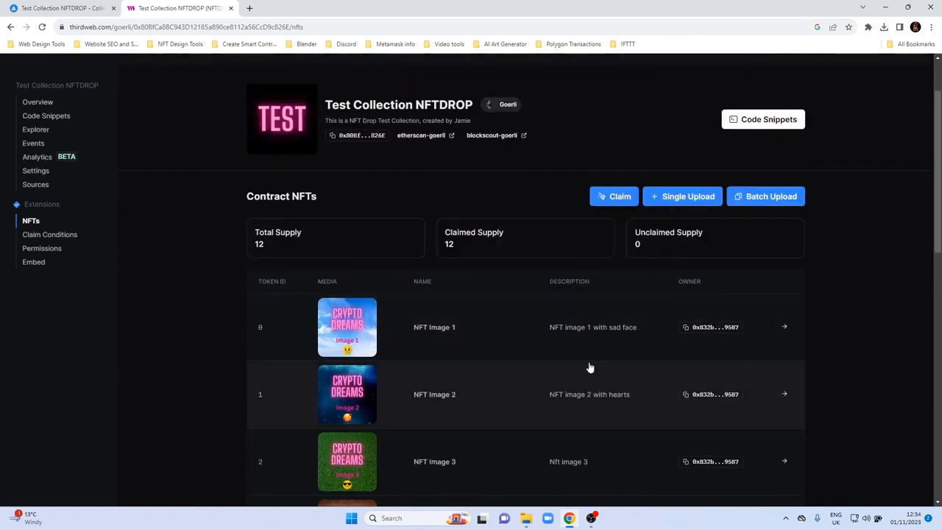
pyautogui.scroll(-2, 591, 367)
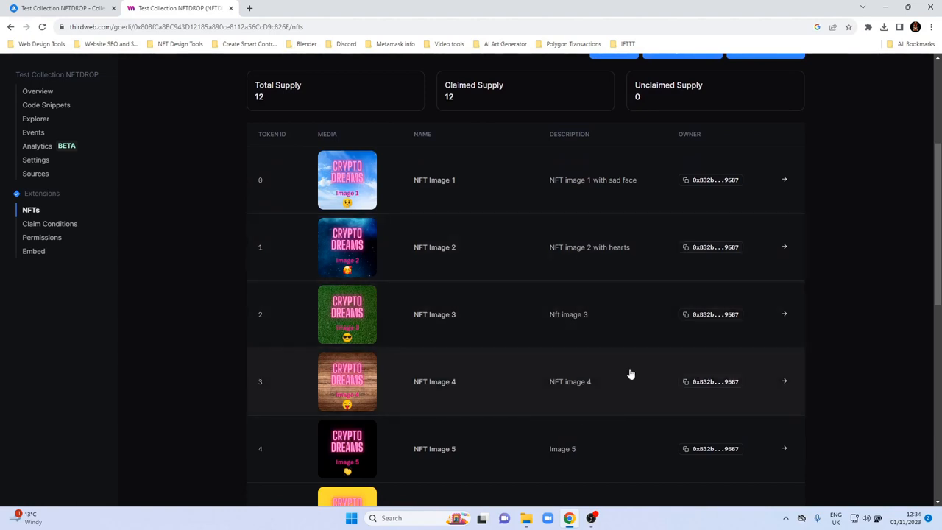
pyautogui.scroll(-5, 631, 374)
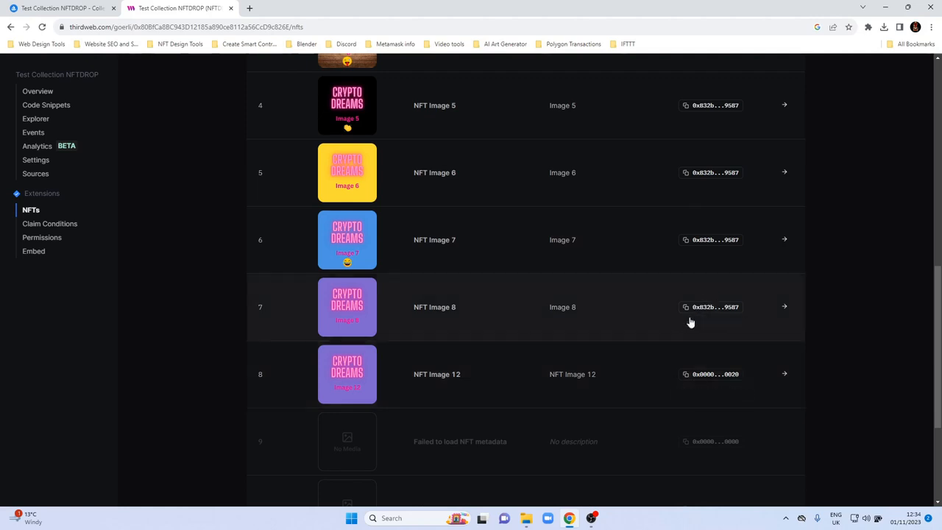
pyautogui.scroll(-2, 602, 366)
pyautogui.scroll(-1, 602, 367)
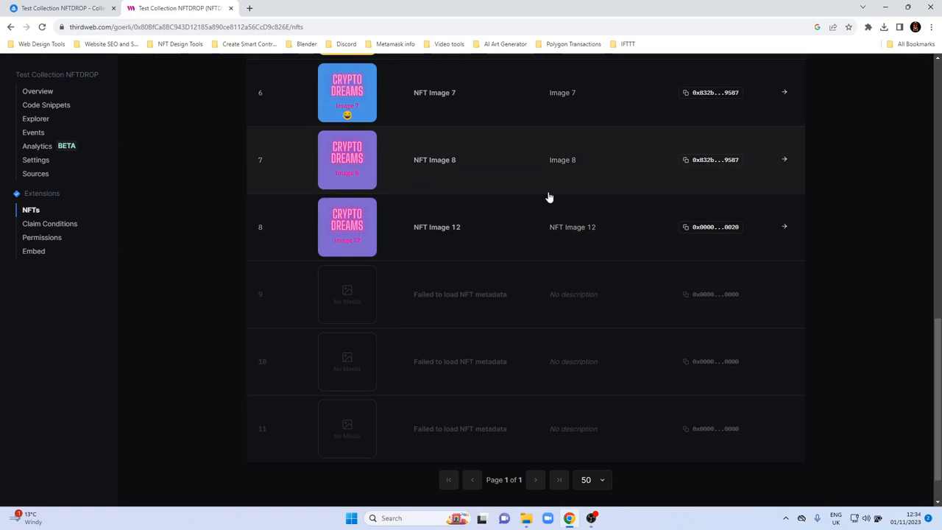
# Switch to OpenSea, reload the Test Collection NFTDROP page and check whether NFT Image 11 shows its artwork.
pyautogui.click(68, 7)
pyautogui.click(44, 26)
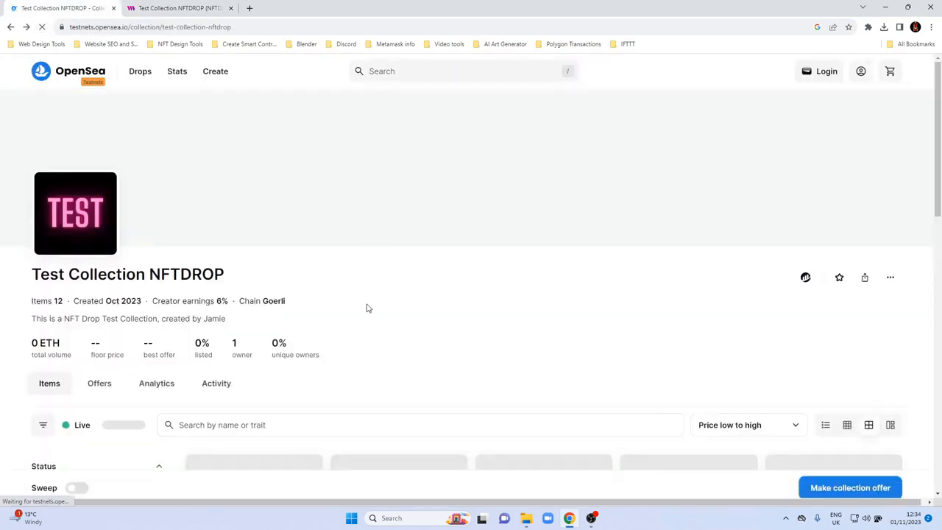
pyautogui.scroll(-3, 368, 308)
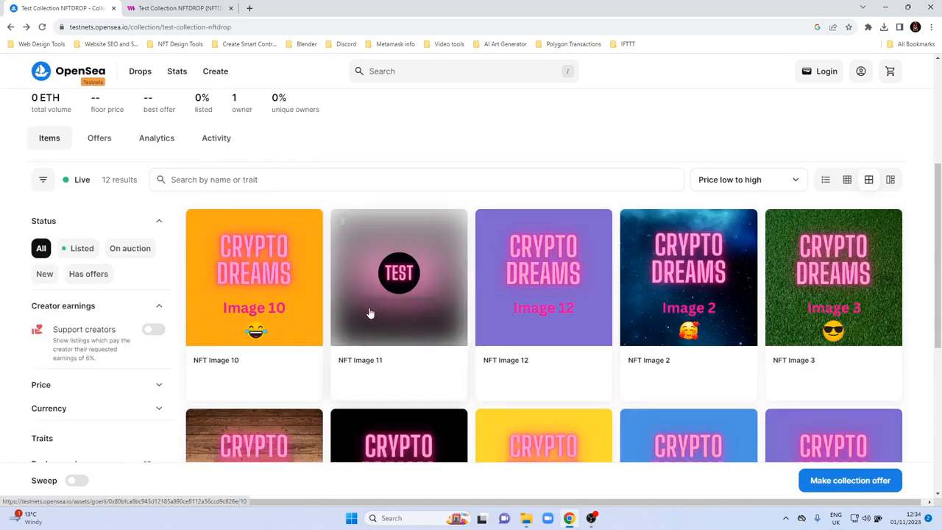
pyautogui.scroll(-1, 371, 312)
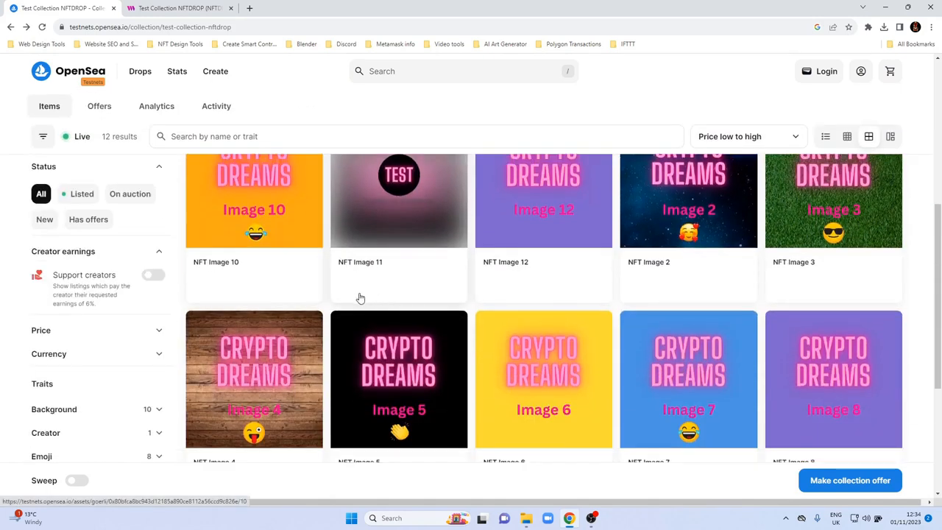